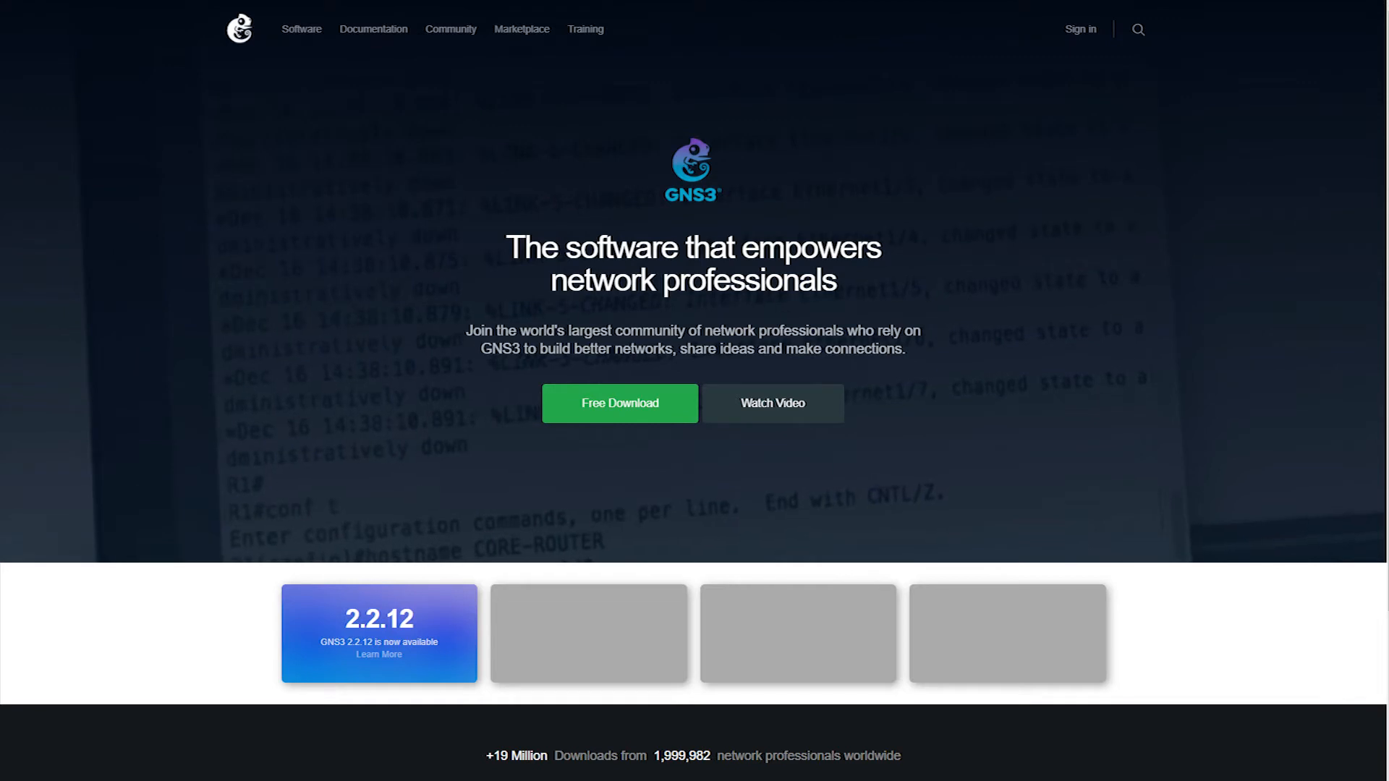
# Step: Switch to the GNS3 2.2.11 Setup wizard, accept its license agreement and keep GNS3 as the Start Menu folder
pyautogui.hotkey('alt', 'Tab')
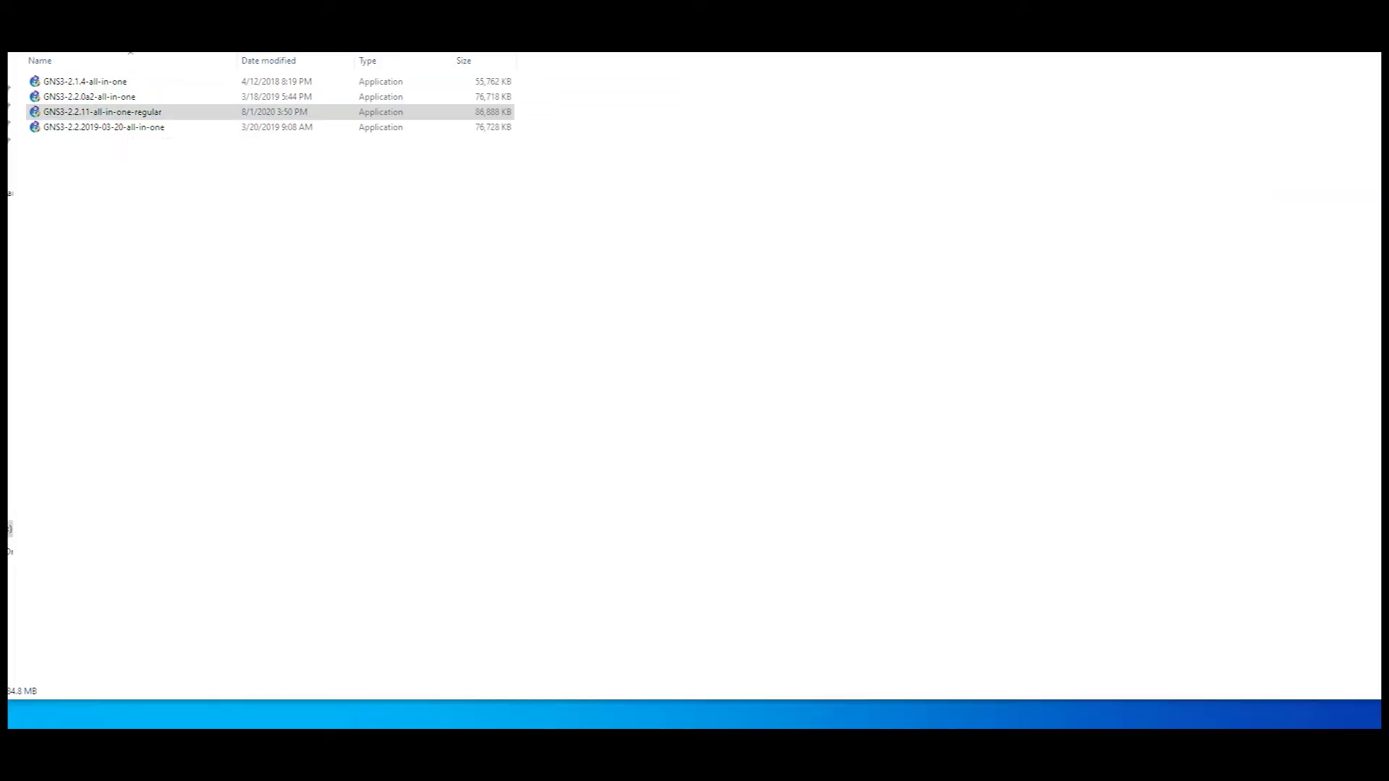
pyautogui.moveTo(697, 743)
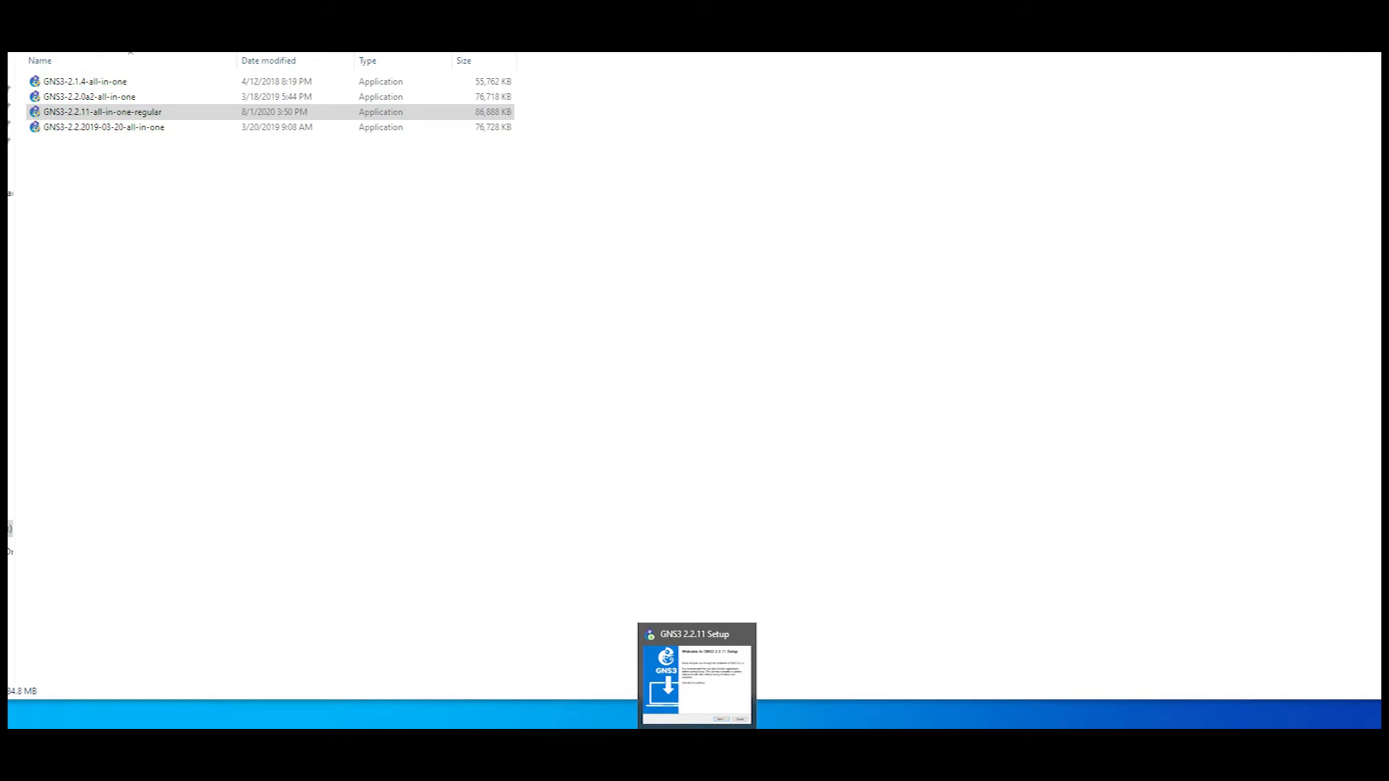
pyautogui.click(696, 743)
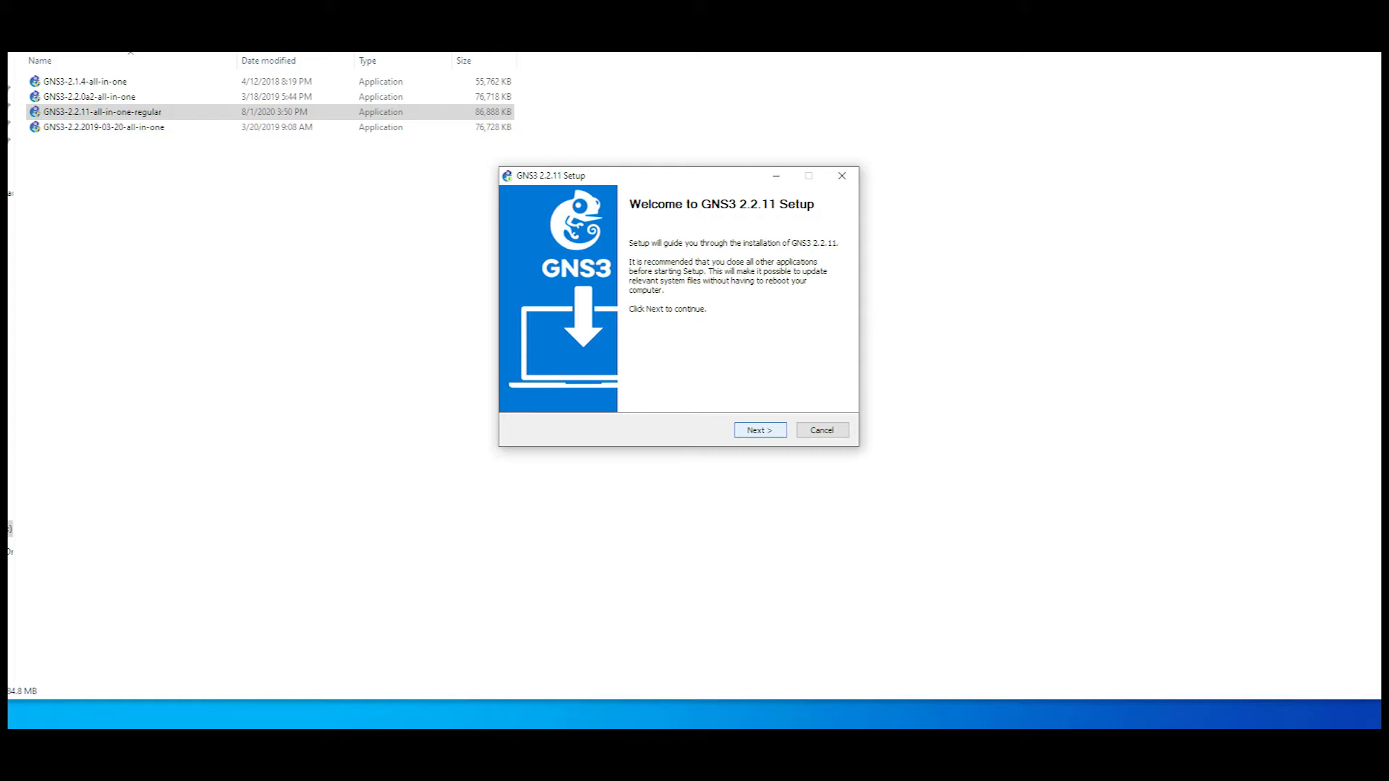
pyautogui.press('Return')
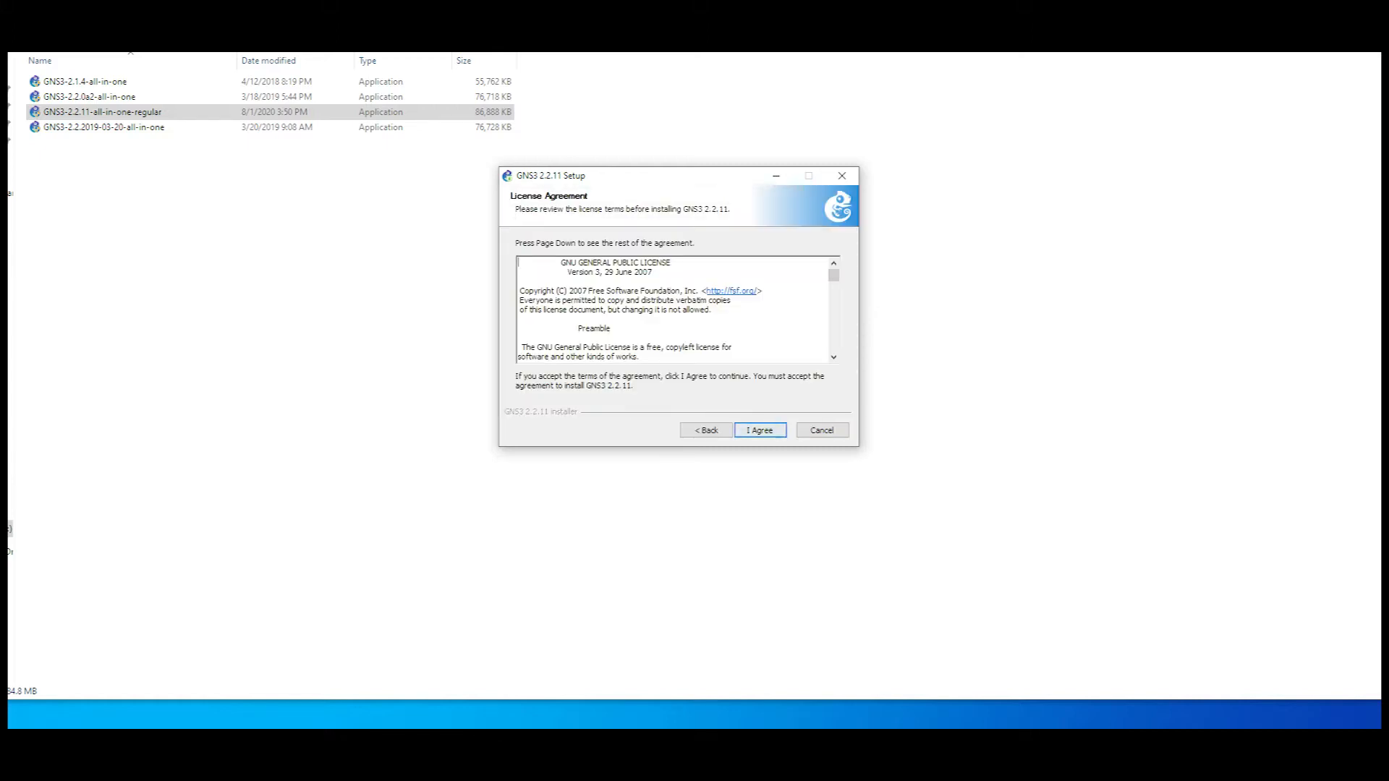
pyautogui.press('Return')
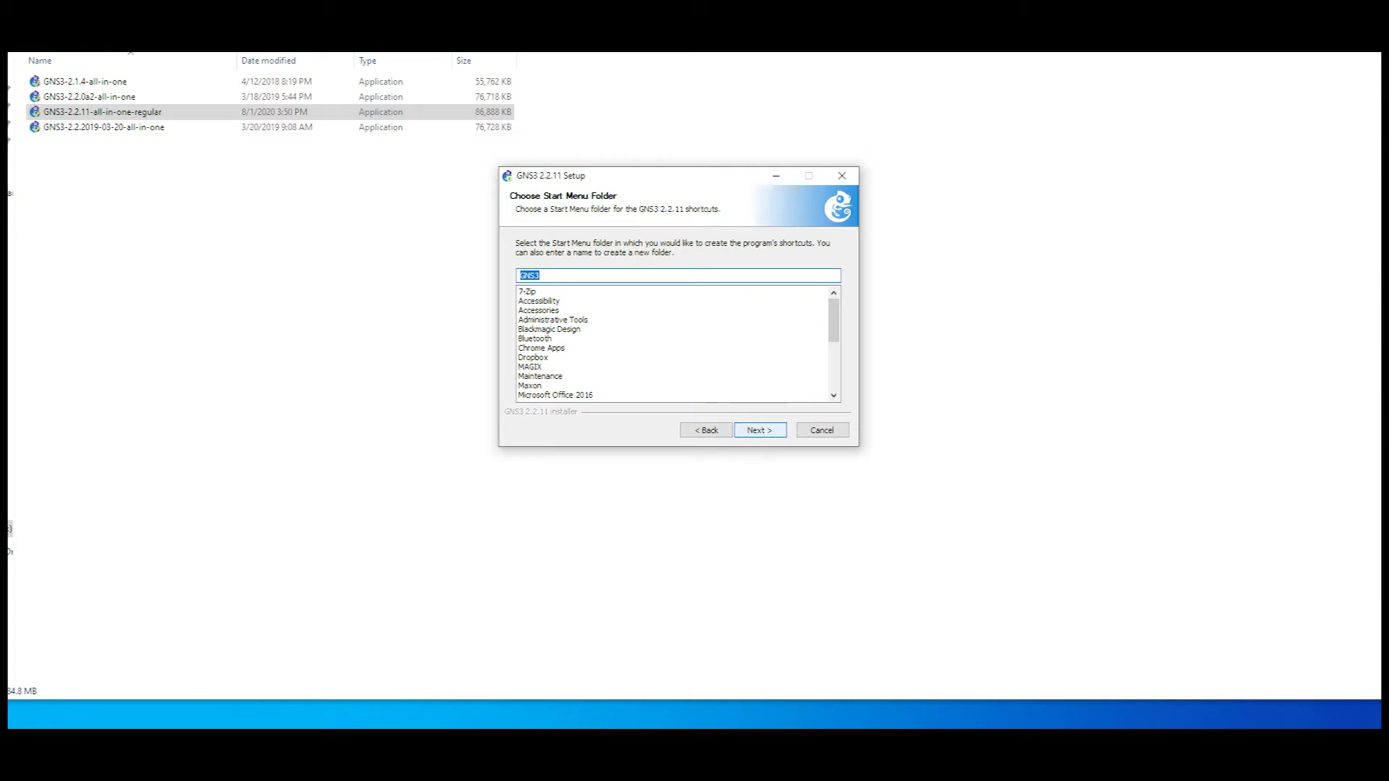
pyautogui.press('Return')
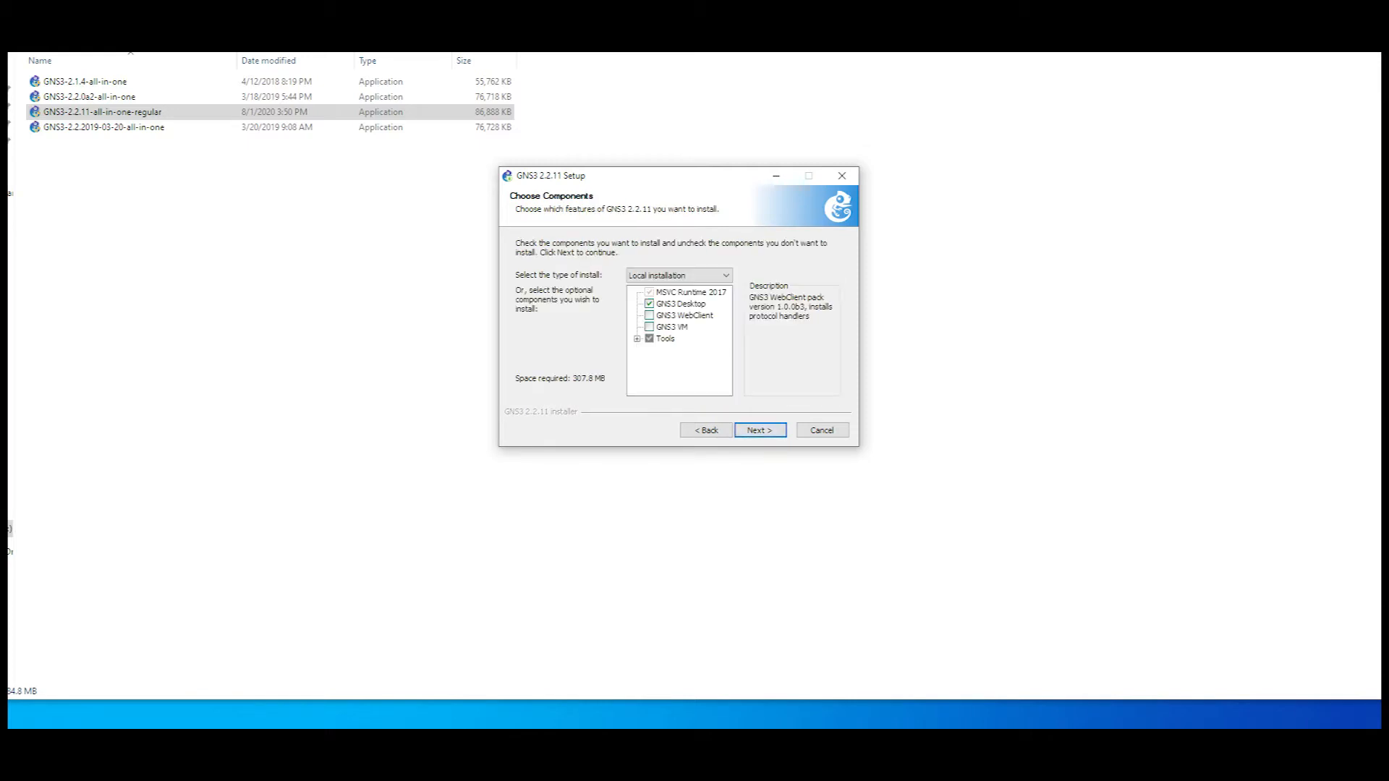
# Step: Add GNS3 WebClient and the VirtViewer 7.0 tool to the components to install, leaving GNS3 VM unselected
pyautogui.click(649, 316)
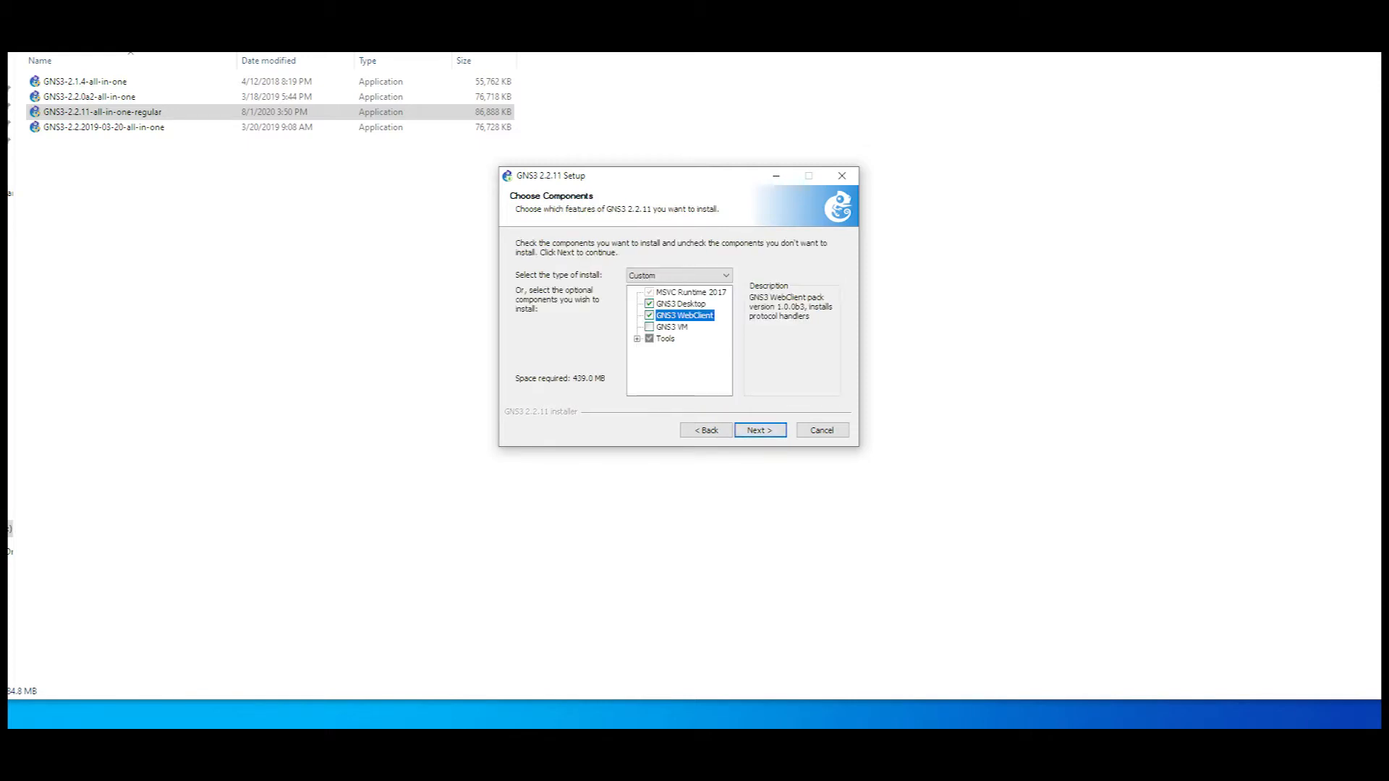
pyautogui.click(649, 327)
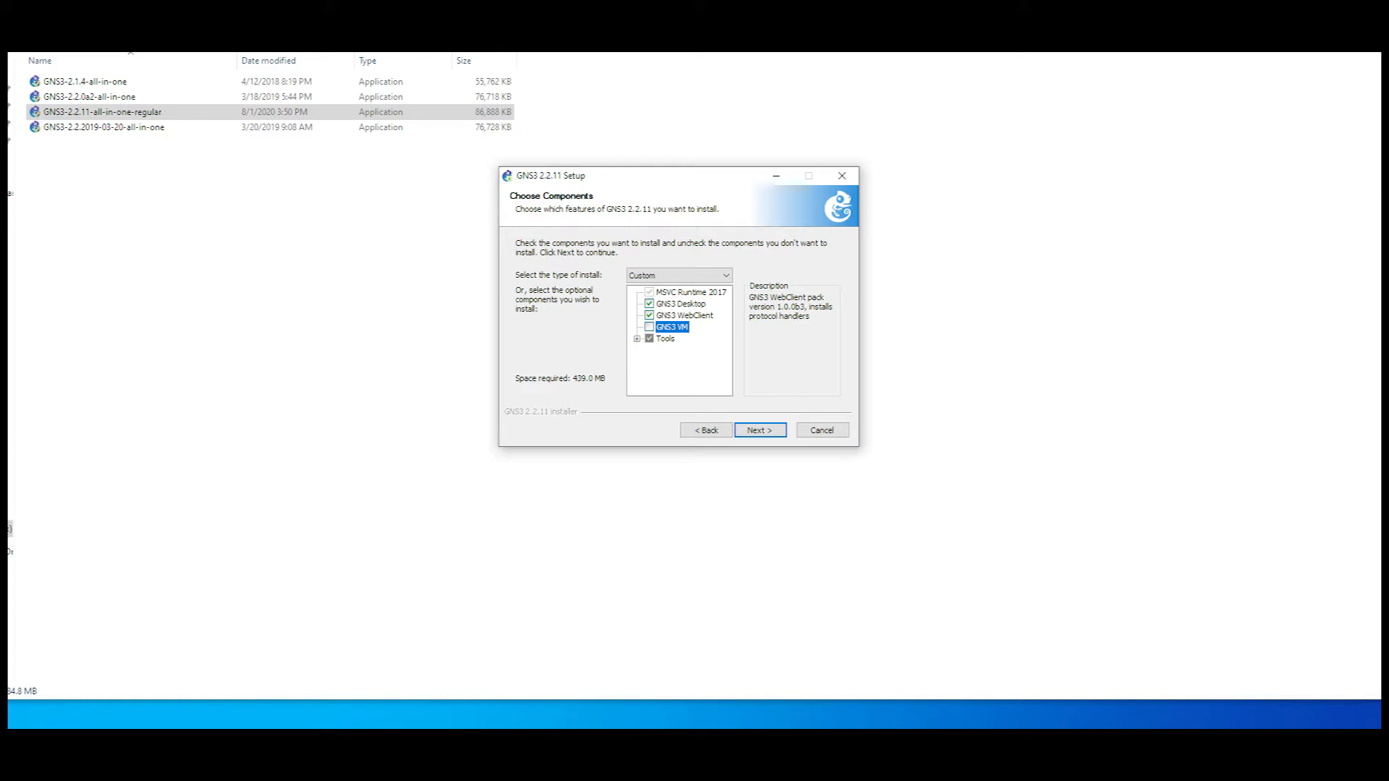
pyautogui.click(637, 339)
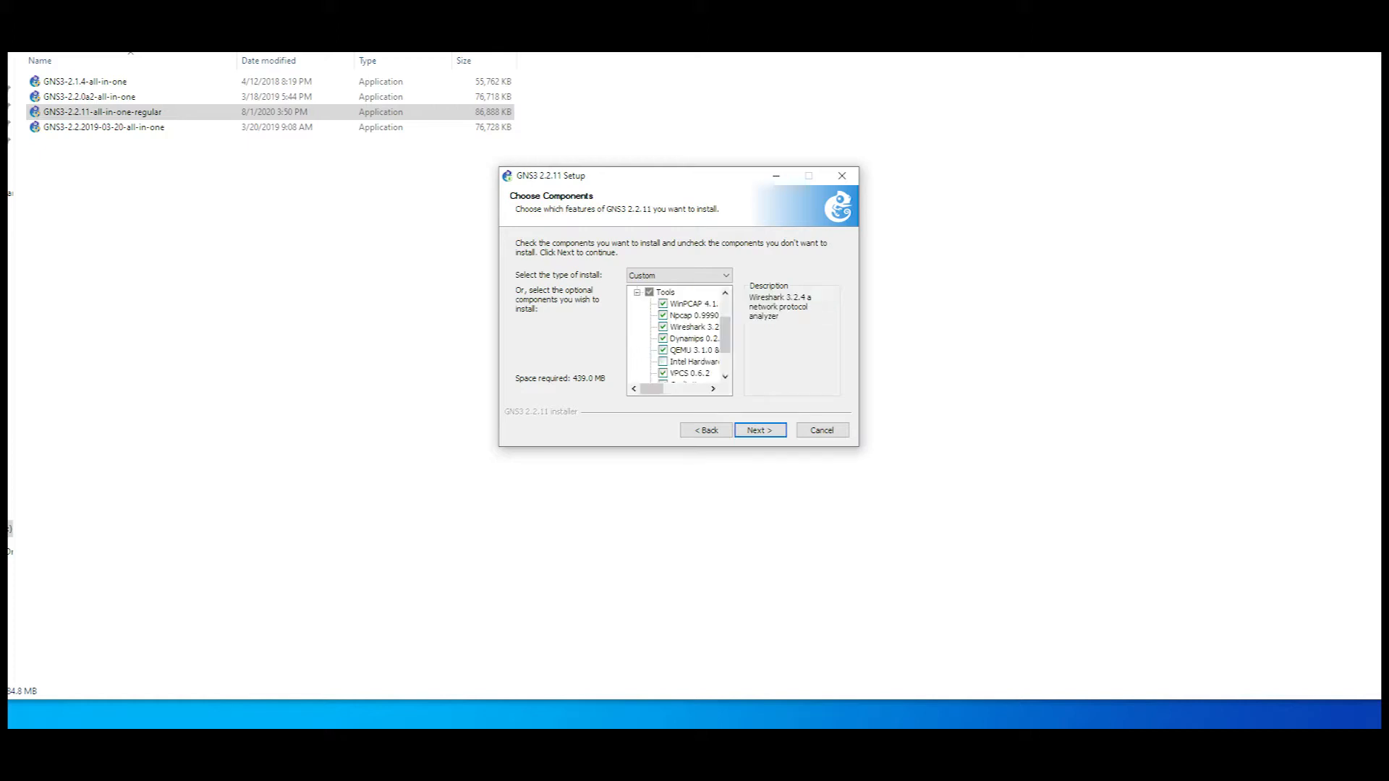
pyautogui.moveTo(724, 336); pyautogui.dragTo(724, 344)
pyautogui.moveTo(651, 389)
pyautogui.mouseDown()
pyautogui.moveTo(695, 389)
pyautogui.moveTo(658, 389)
pyautogui.mouseUp()
pyautogui.moveTo(724, 343)
pyautogui.mouseDown()
pyautogui.moveTo(725, 318)
pyautogui.moveTo(725, 353)
pyautogui.mouseUp()
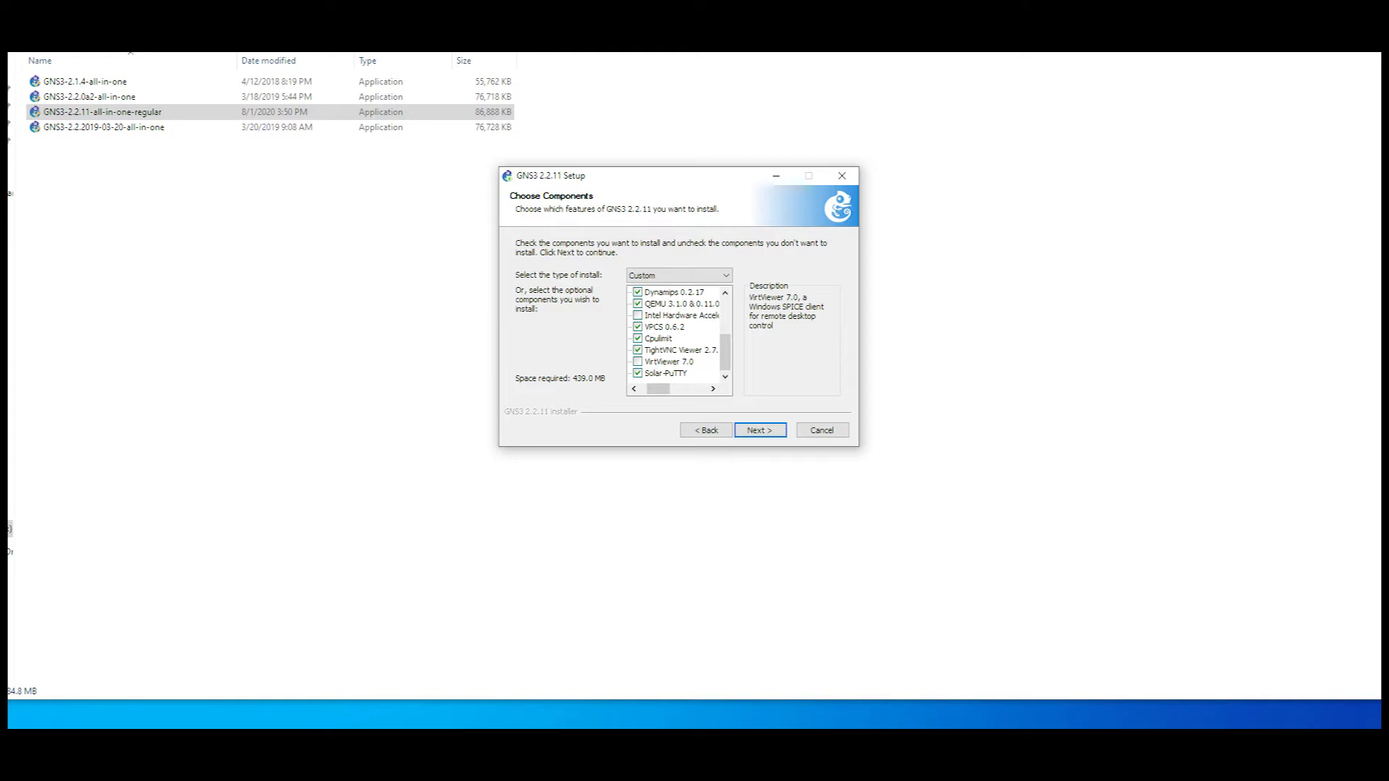
pyautogui.click(637, 362)
# Step: Review the component selection, then start installing GNS3 into C:\Program Files\GNS3
pyautogui.moveTo(725, 353); pyautogui.dragTo(724, 317)
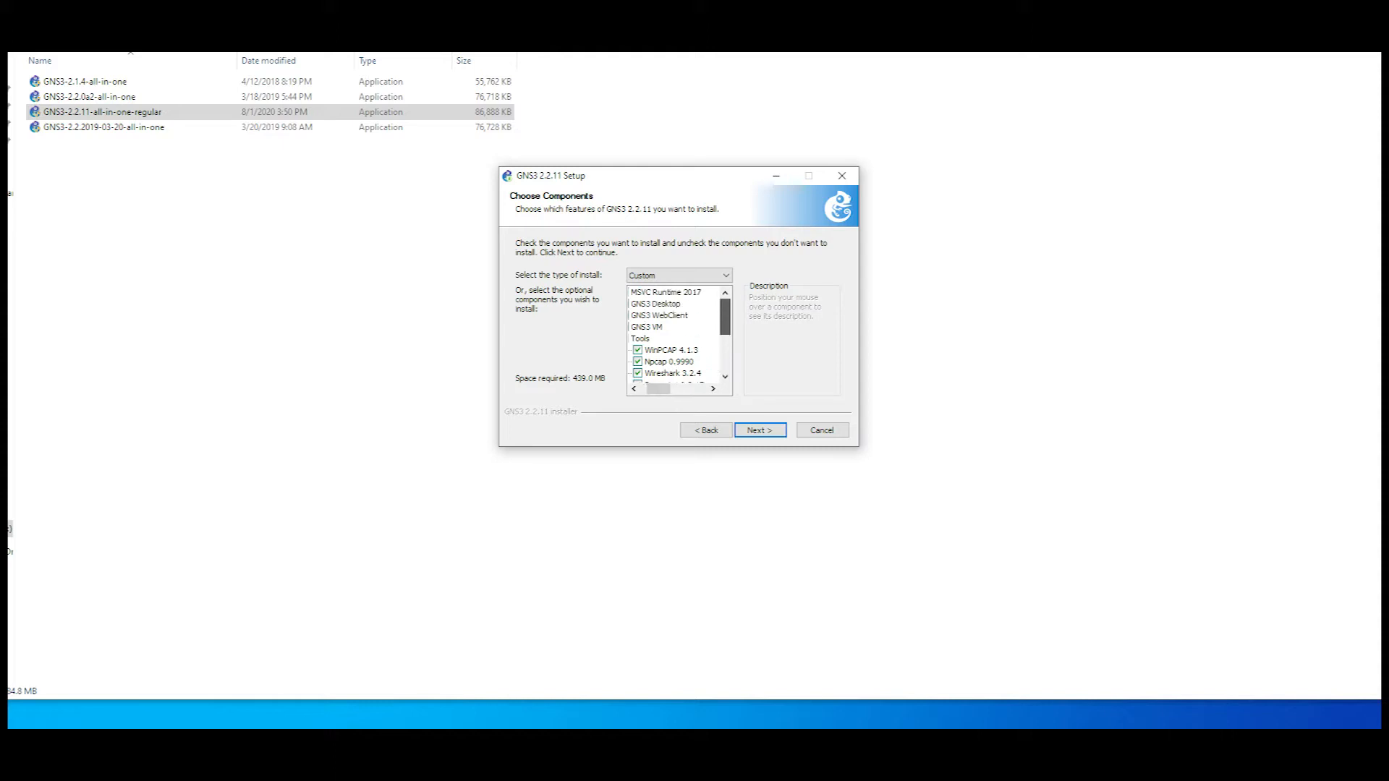
pyautogui.moveTo(658, 390); pyautogui.dragTo(651, 389)
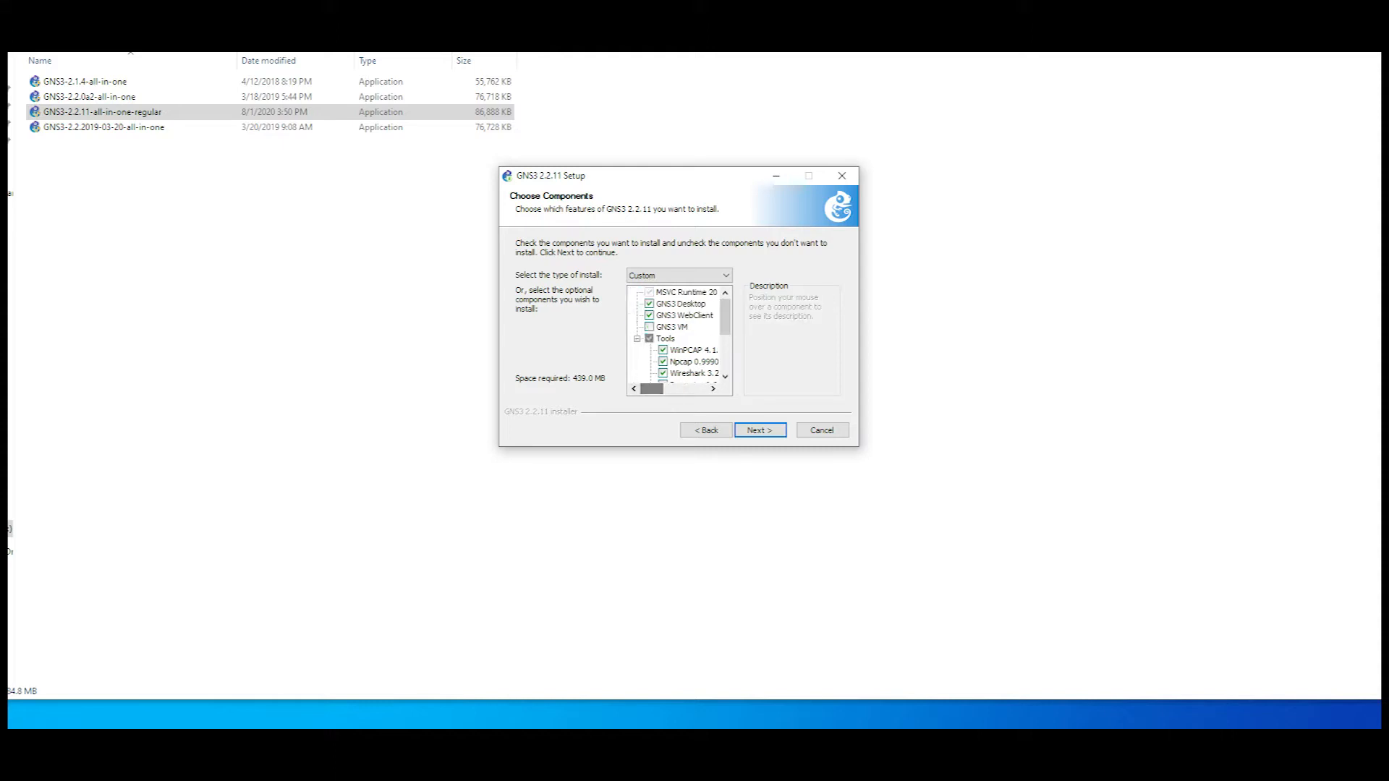
pyautogui.moveTo(725, 317); pyautogui.dragTo(724, 347)
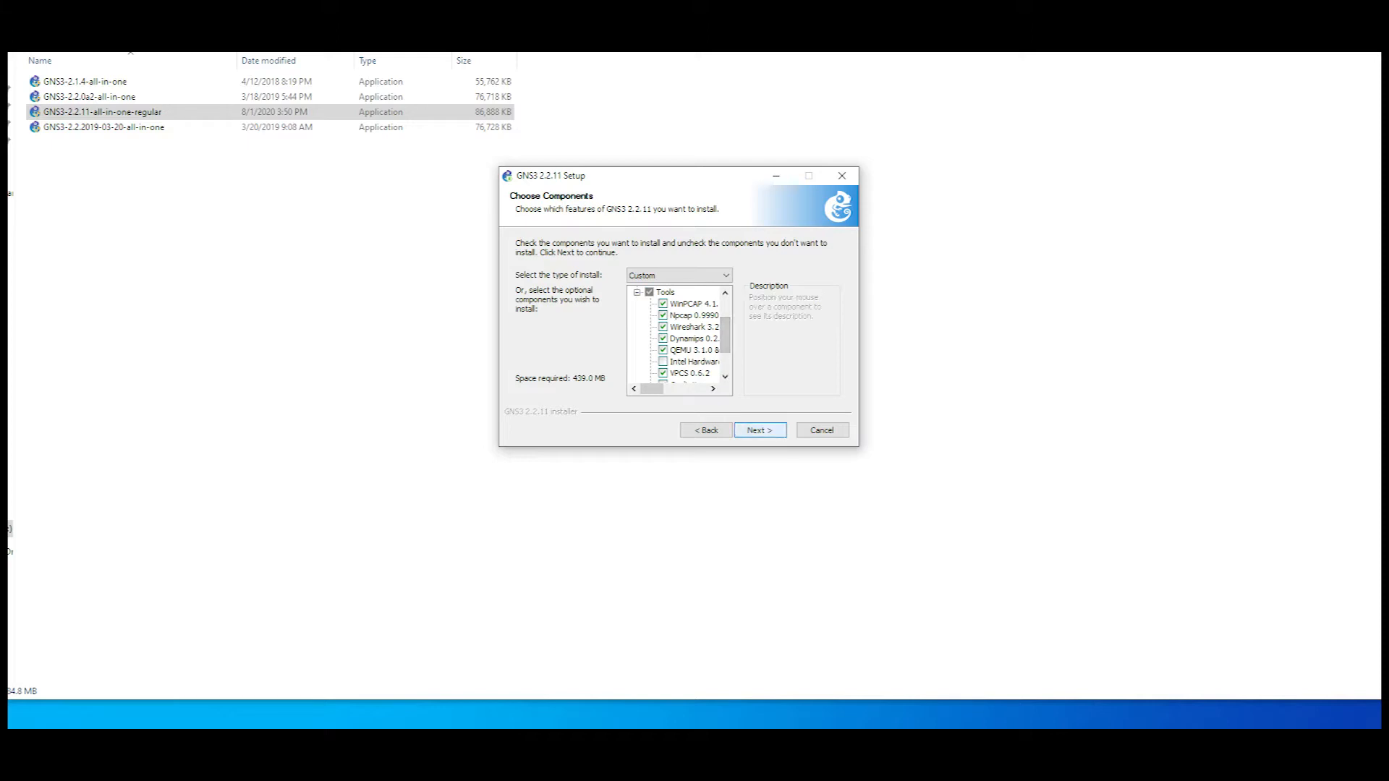
pyautogui.click(759, 430)
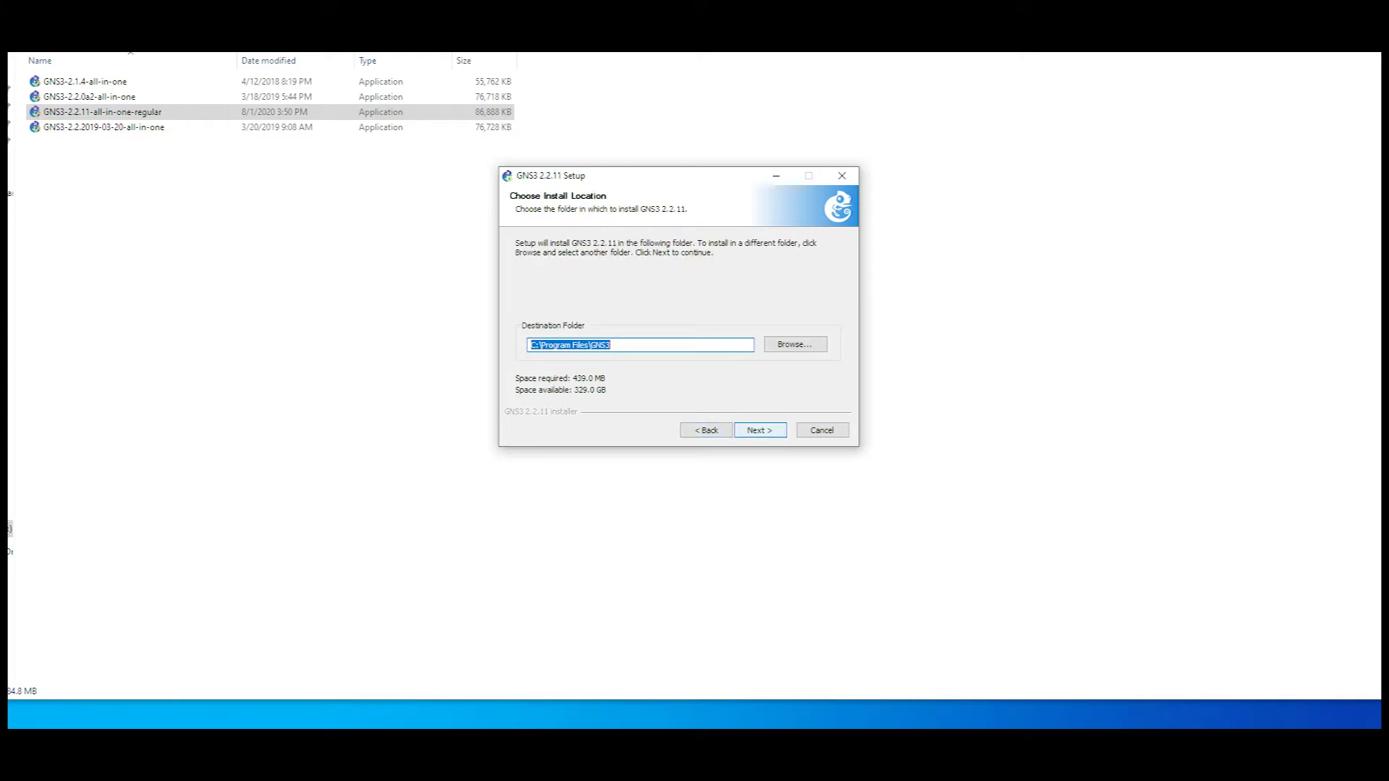
pyautogui.click(759, 429)
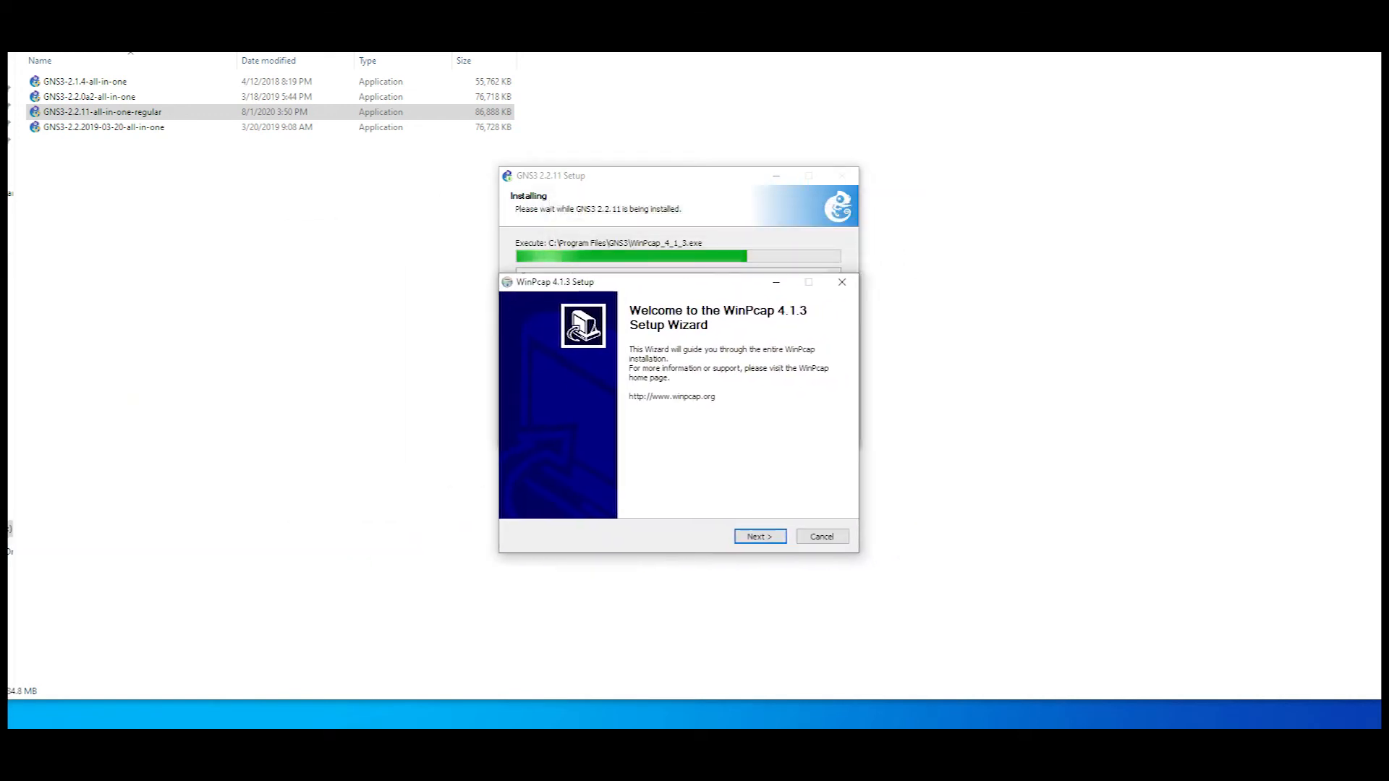
# Step: Install WinPcap 4.1.3 with its license accepted and the driver set to start automatically at boot time
pyautogui.press('Return')
pyautogui.press('Return')
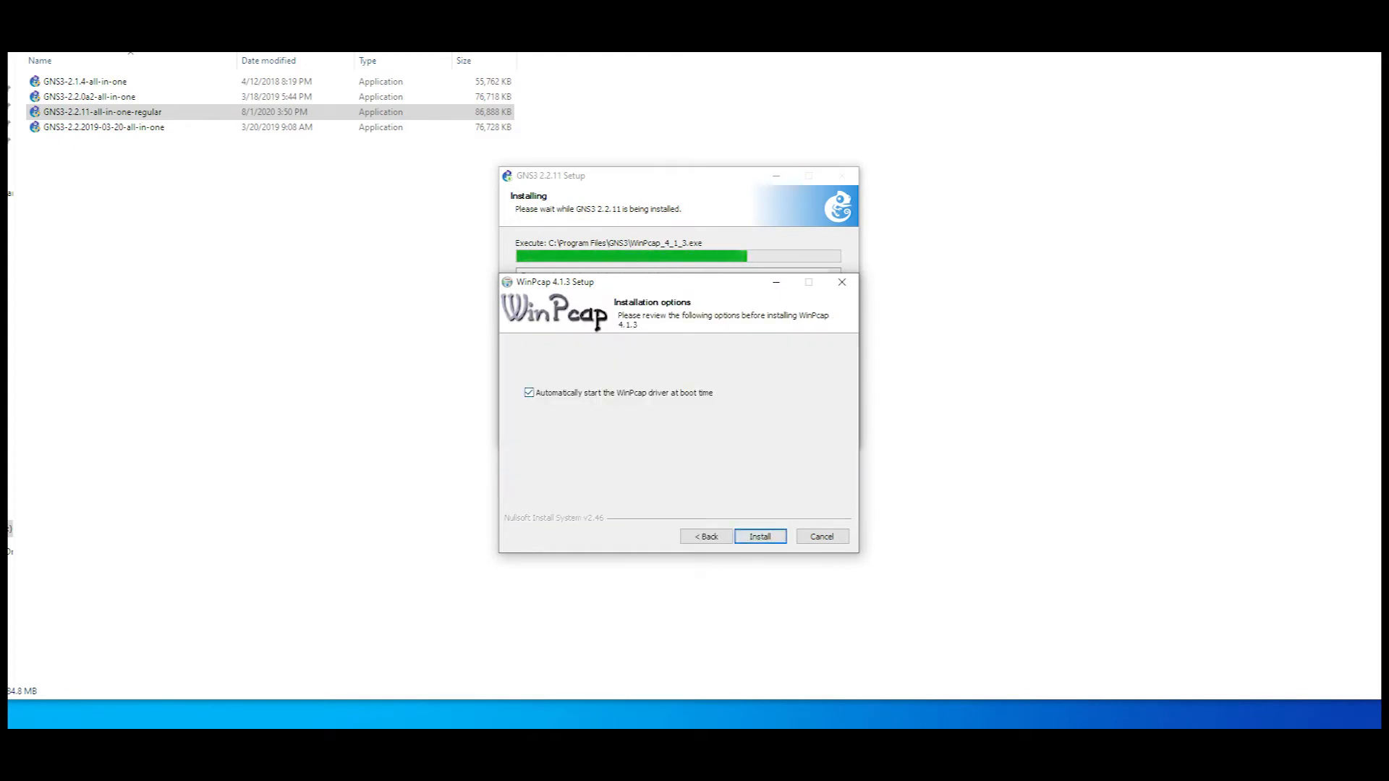
pyautogui.press('Return')
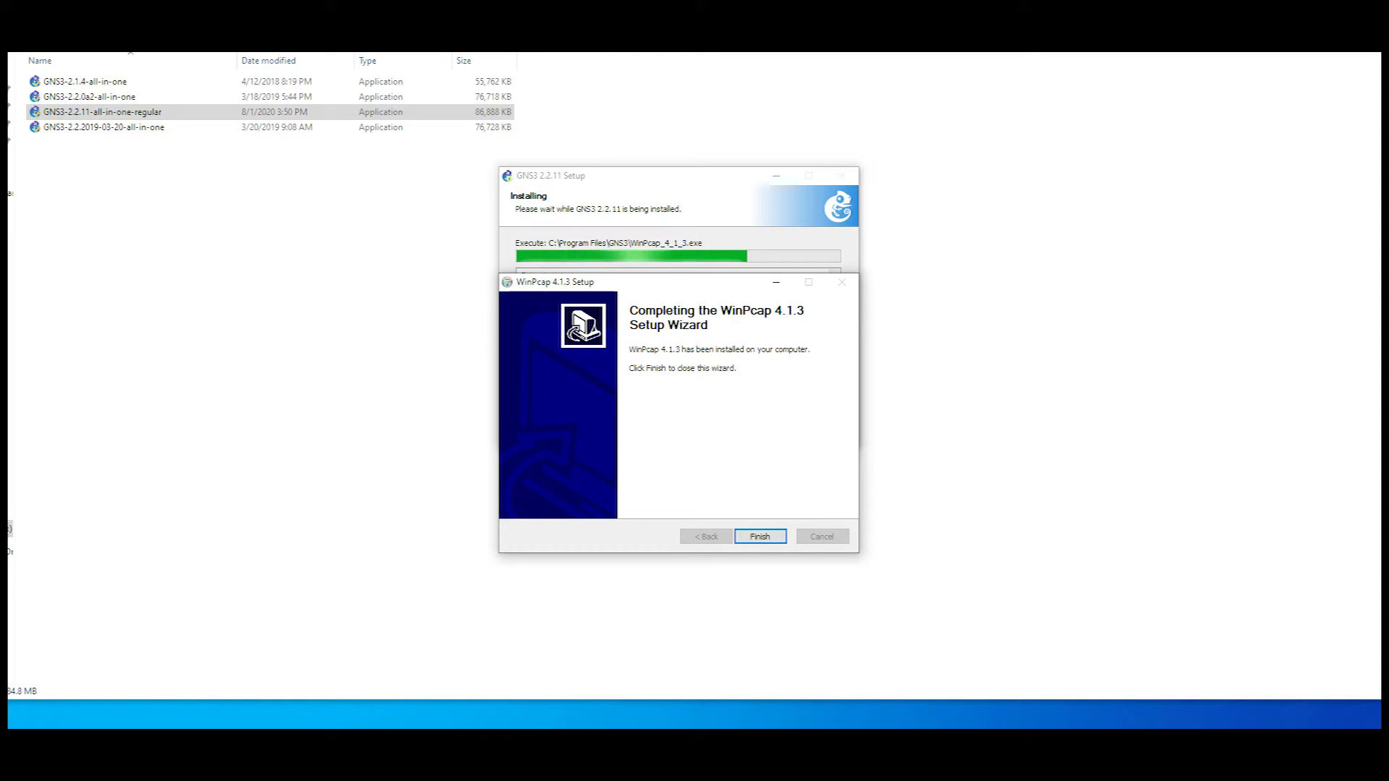
pyautogui.press('Return')
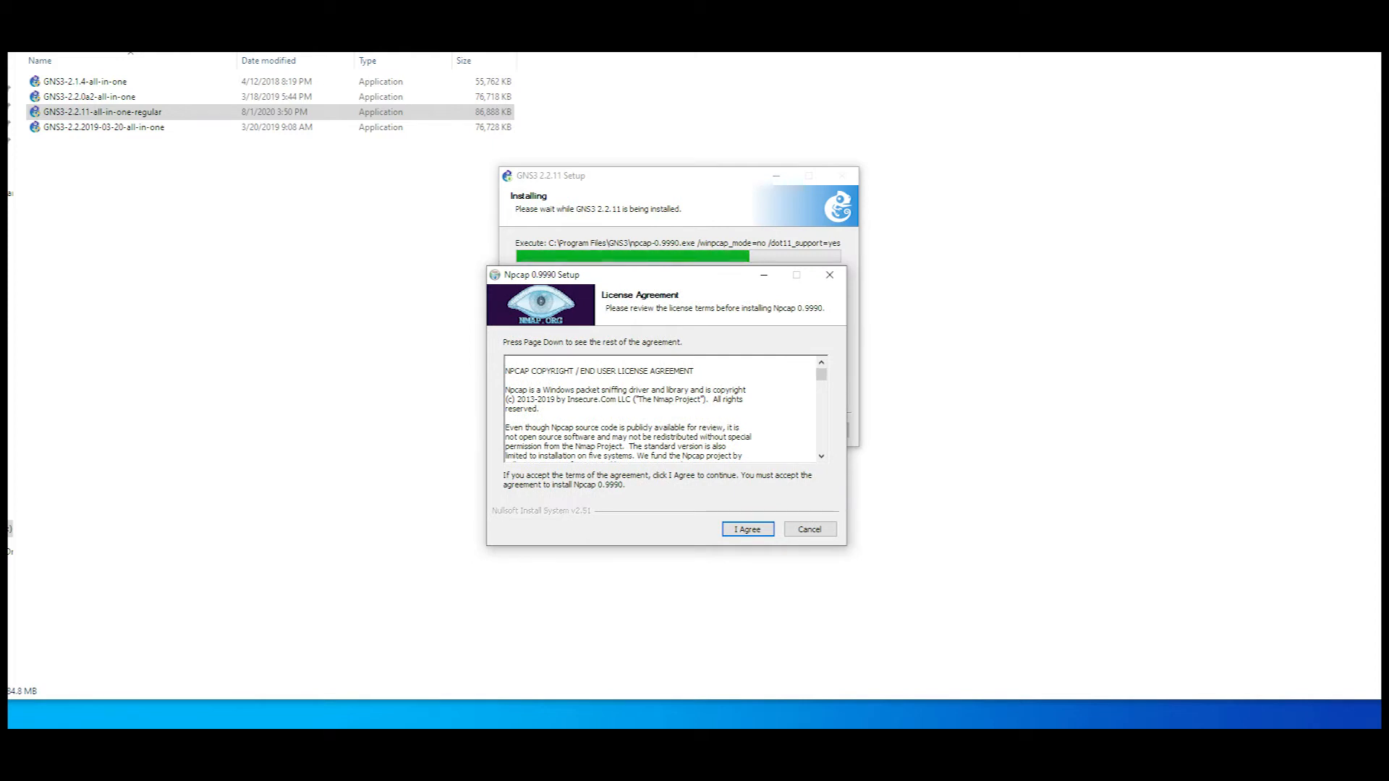
# Step: Install Npcap 0.9990 with its license accepted and only raw 802.11 traffic support enabled
pyautogui.press('Return')
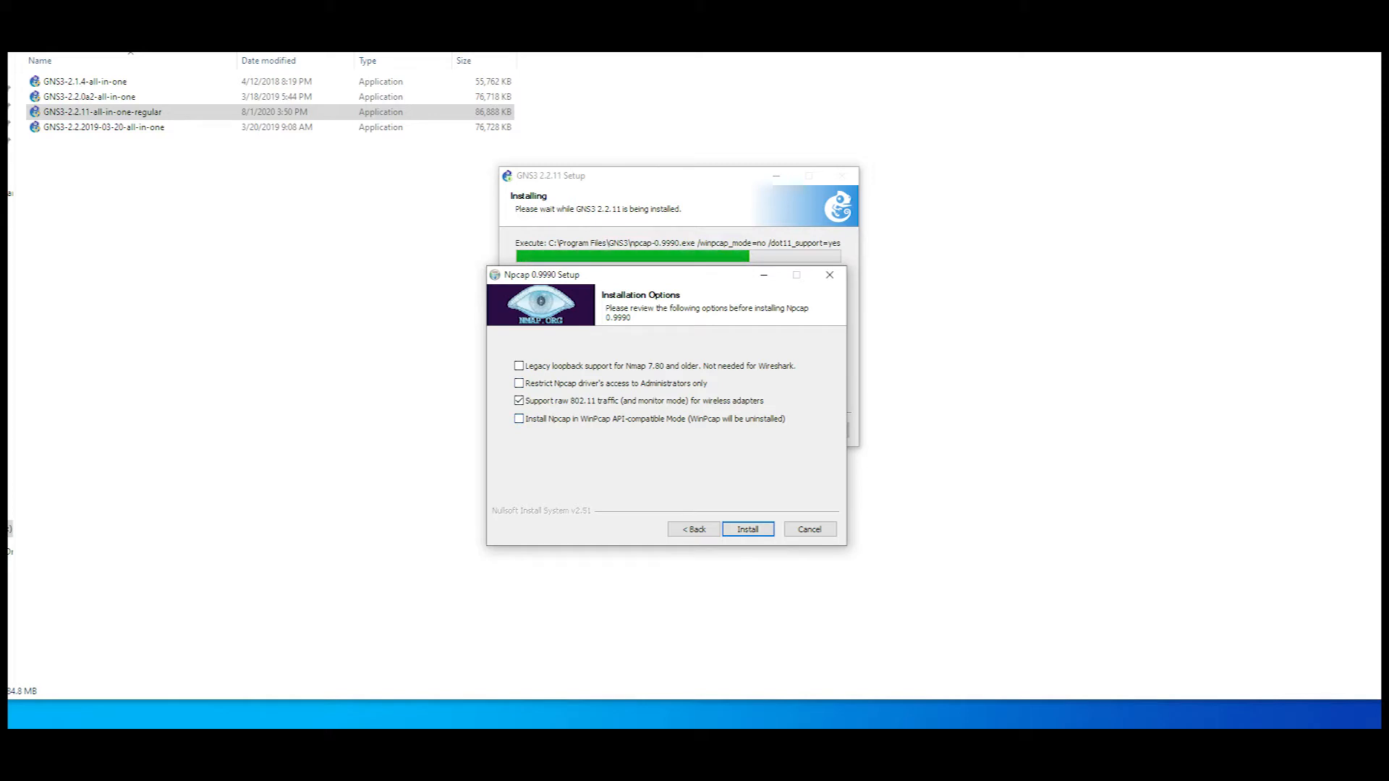
pyautogui.press('Return')
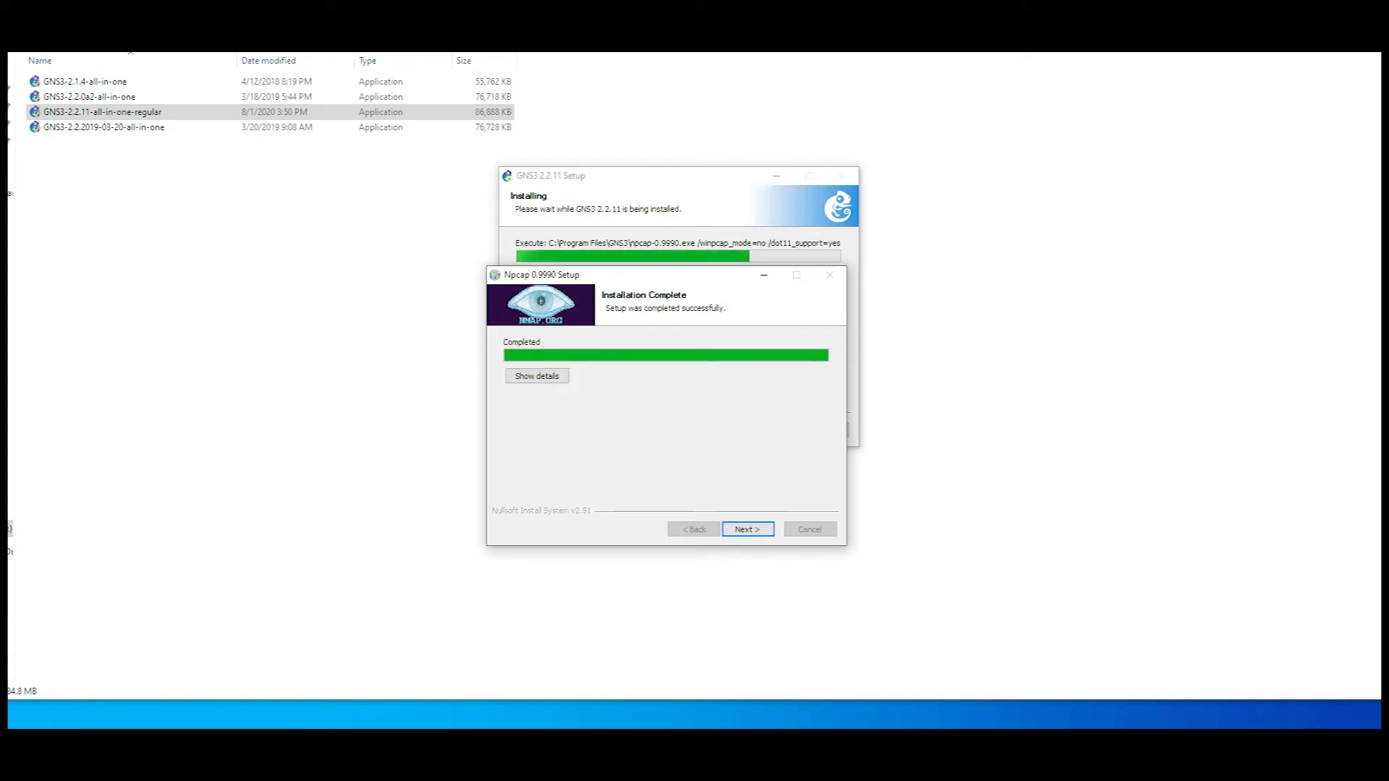
pyautogui.press('Return')
pyautogui.press('Return')
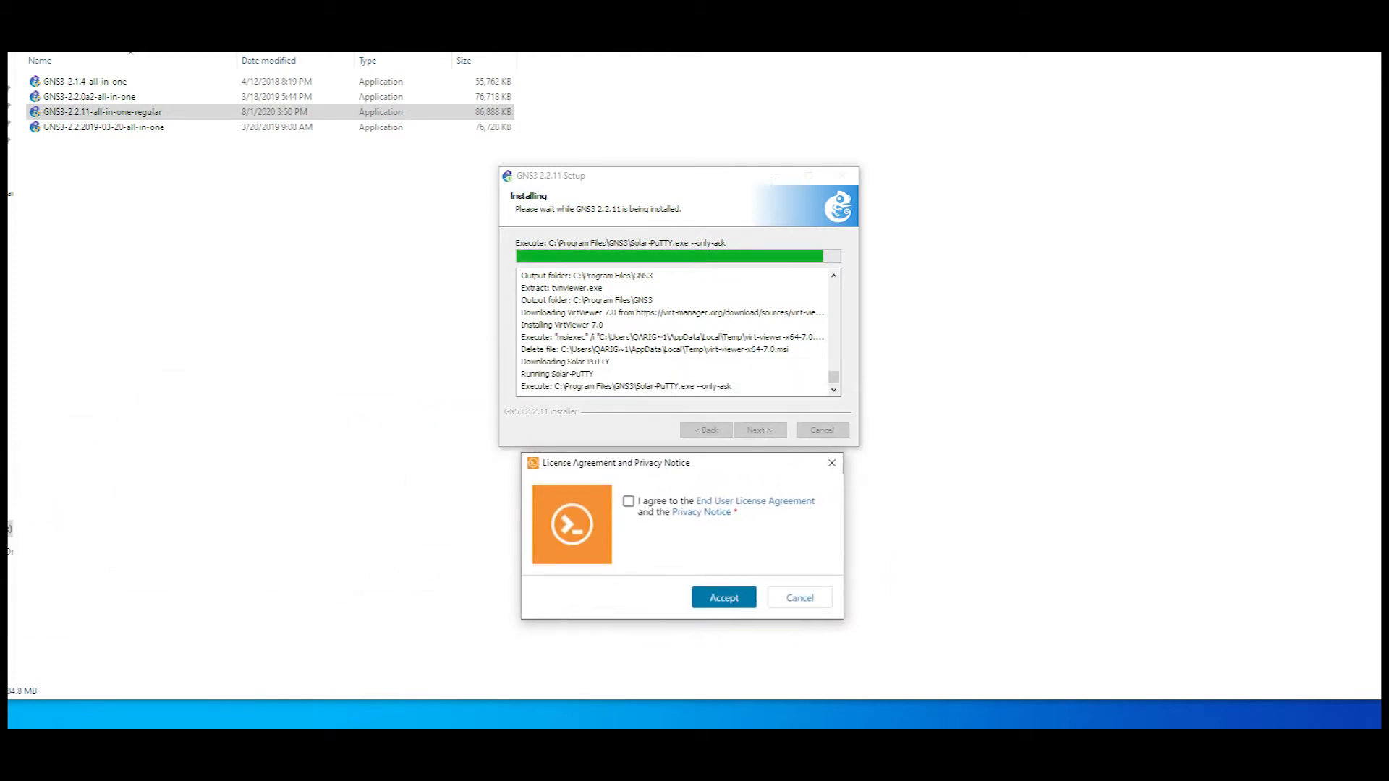
# Step: Accept the Solar-PuTTY license agreement and privacy notice, and dismiss the e-mail address request
pyautogui.click(628, 501)
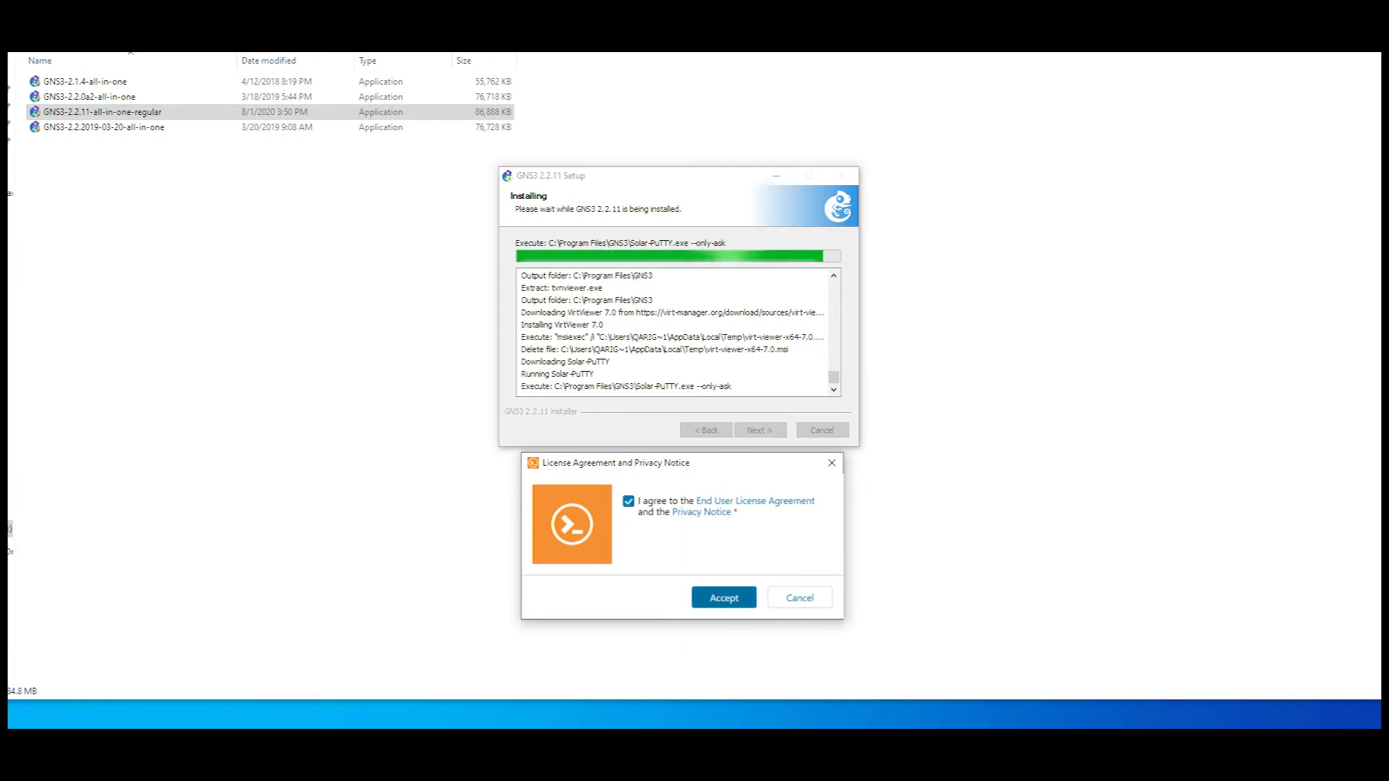
pyautogui.click(723, 598)
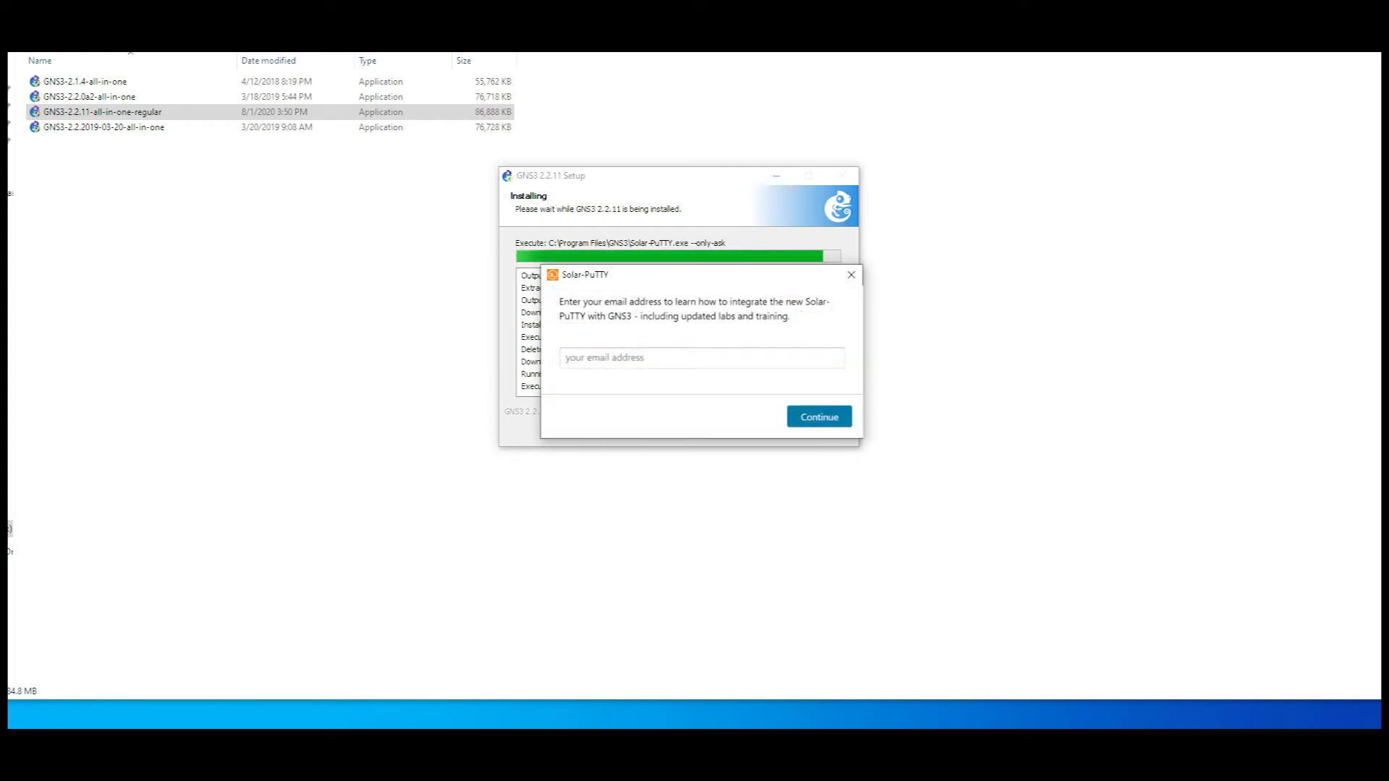
pyautogui.click(841, 323)
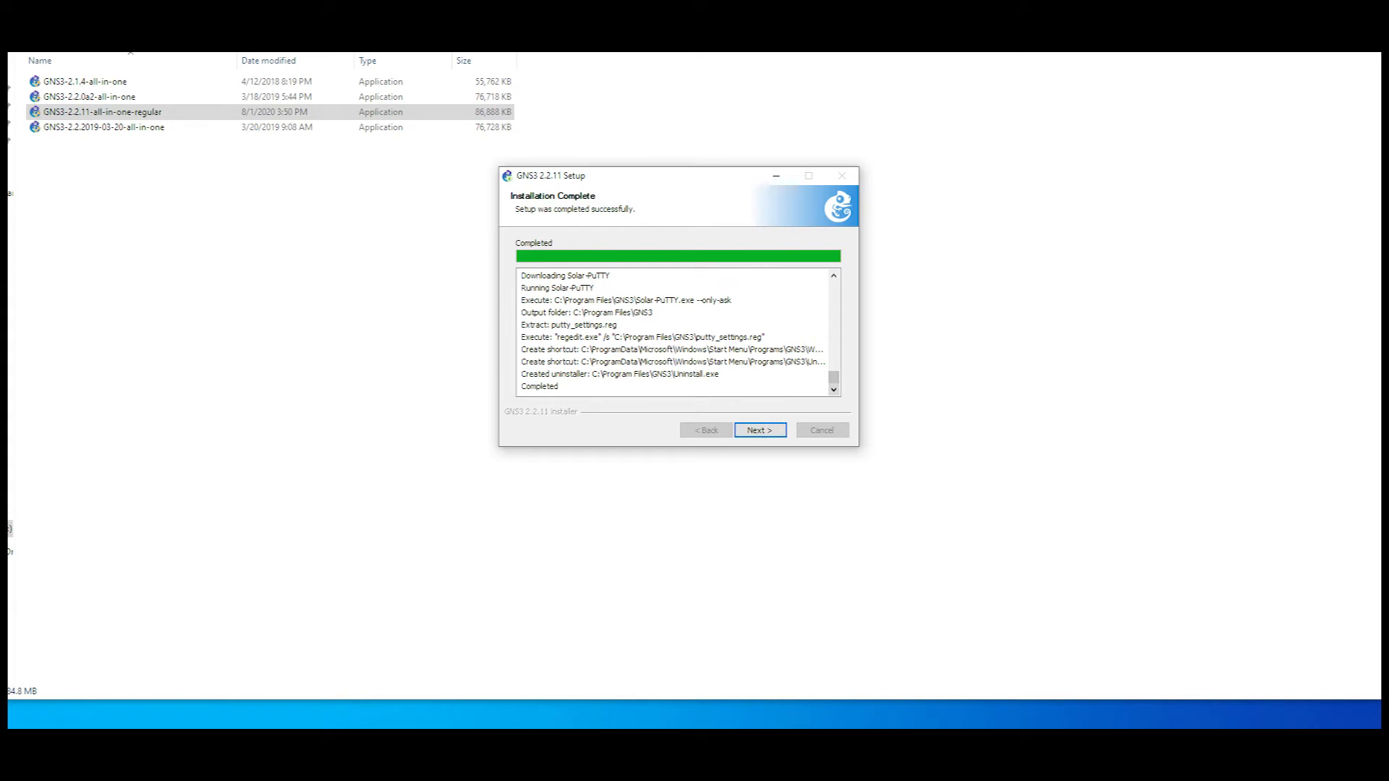
# Step: Continue from the completed GNS3 installation and decline the free Solarwinds Standard Toolset license
pyautogui.moveTo(833, 377)
pyautogui.mouseDown()
pyautogui.moveTo(833, 316)
pyautogui.moveTo(833, 377)
pyautogui.mouseUp()
pyautogui.click(760, 431)
pyautogui.click(673, 333)
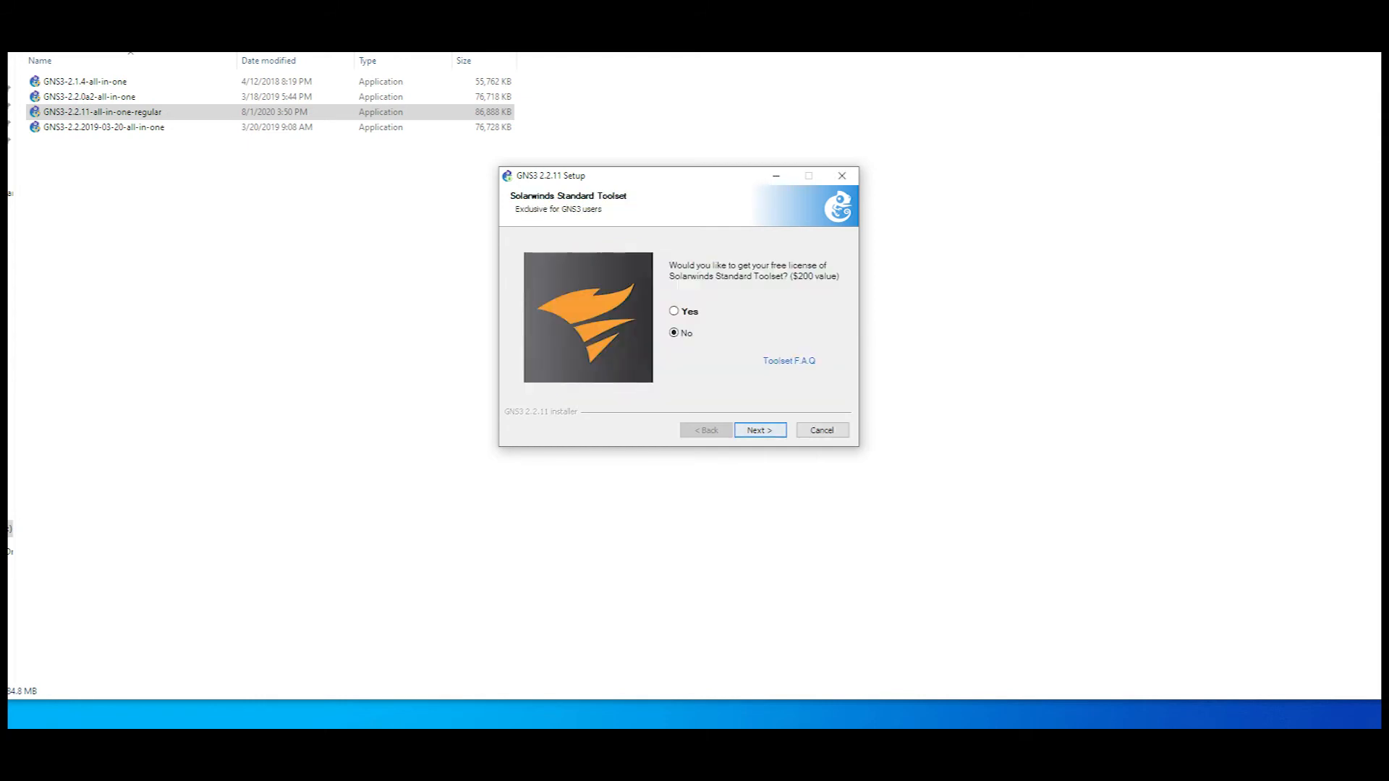
pyautogui.click(759, 431)
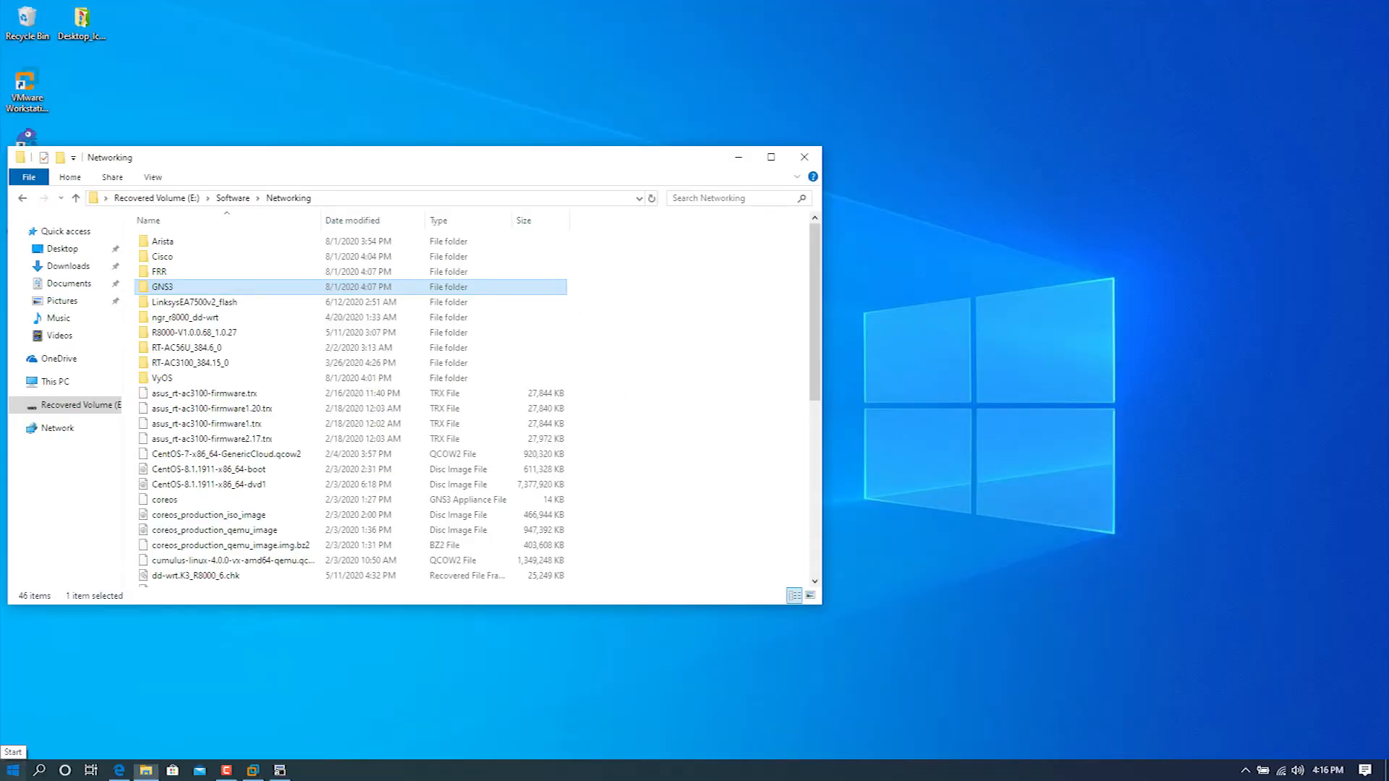
# Step: Find and launch the GNS3 desktop app from Windows search, and decline downloading the newer version
pyautogui.press('super')
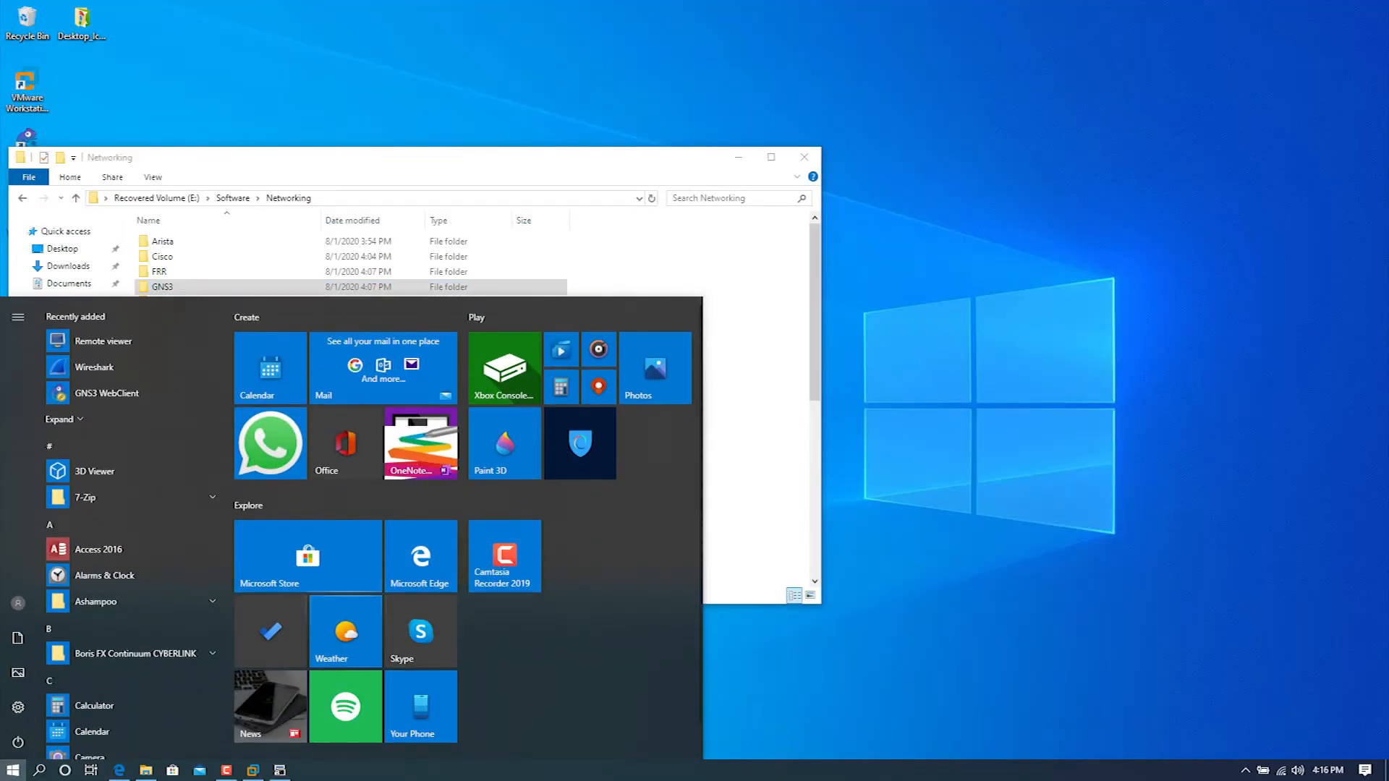
pyautogui.click(39, 770)
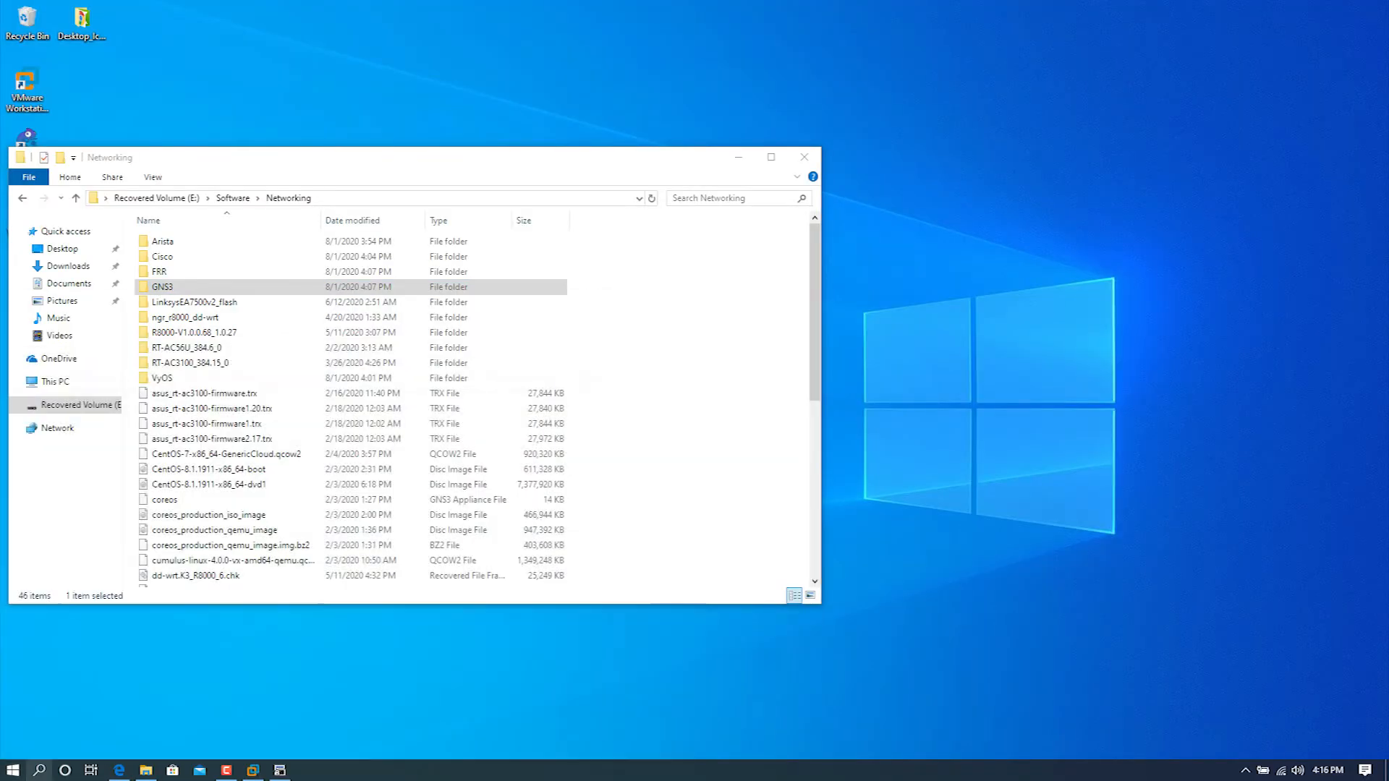
pyautogui.write('gns3')
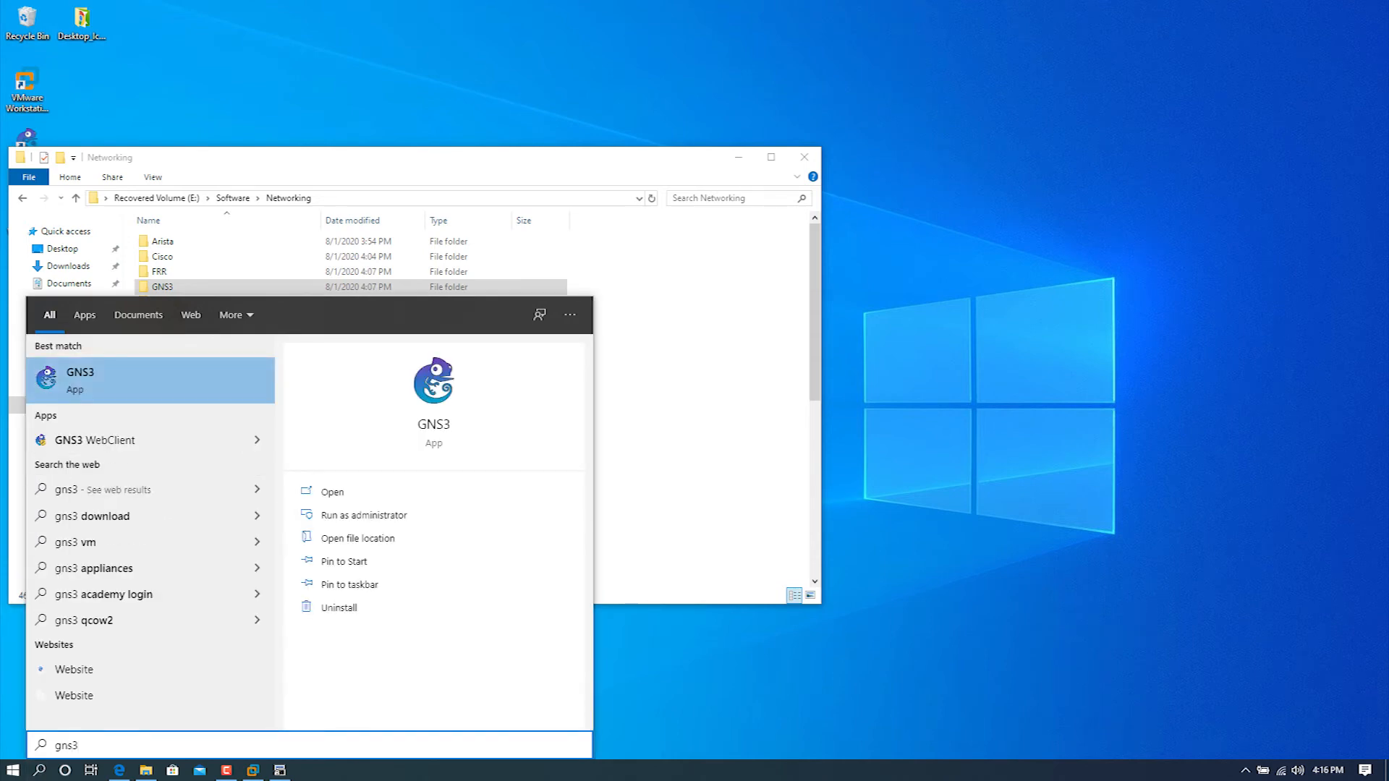
pyautogui.press('Return')
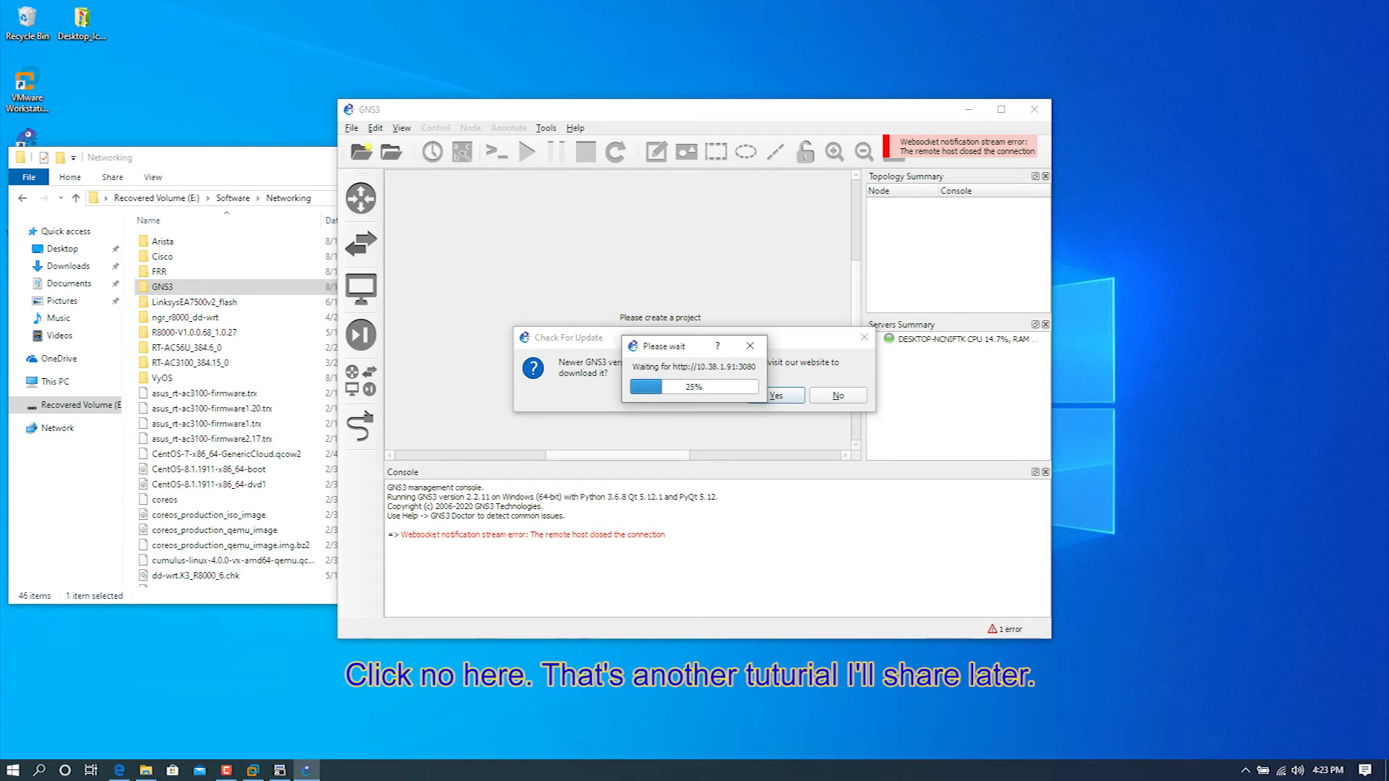
pyautogui.click(838, 395)
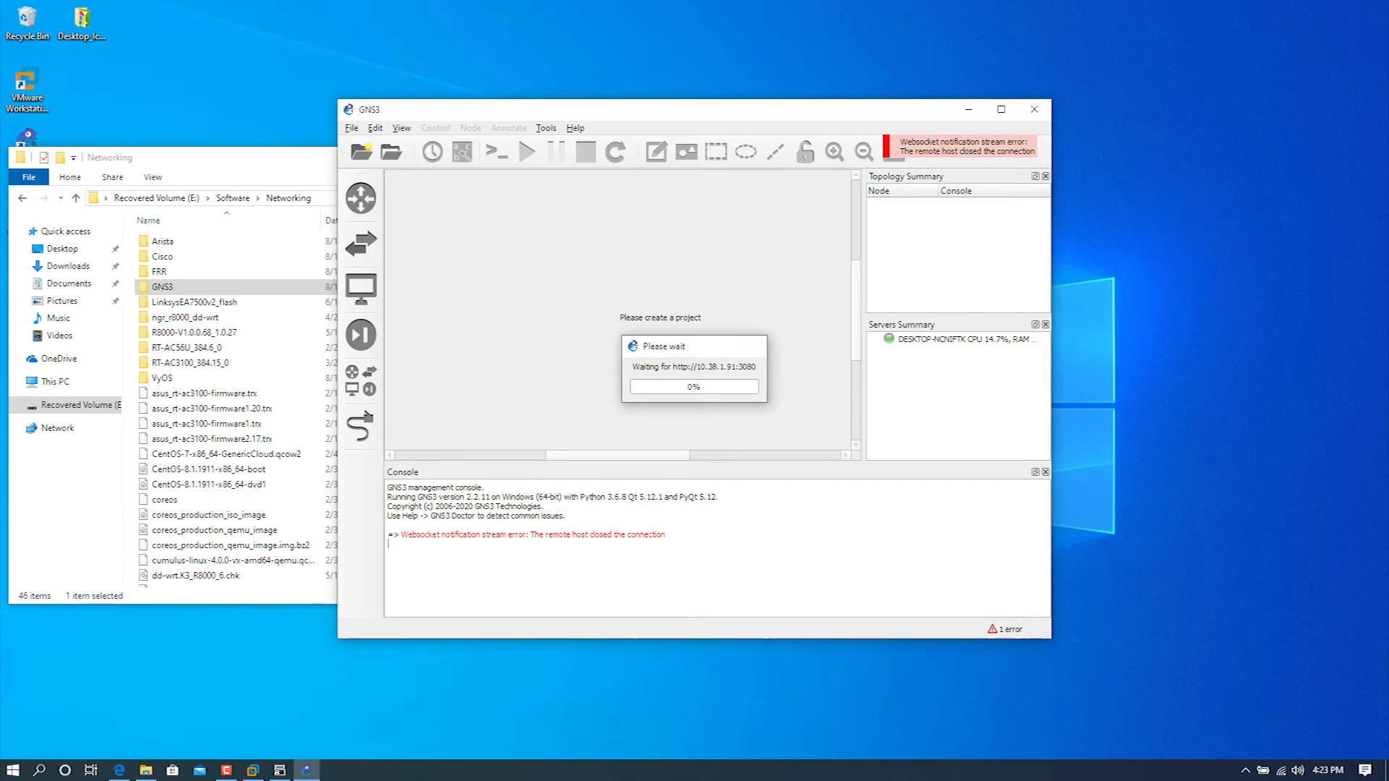
# Step: Maximize the GNS3 window and enable the local server in the main server preferences
pyautogui.press('super+Up')
pyautogui.click(37, 24)
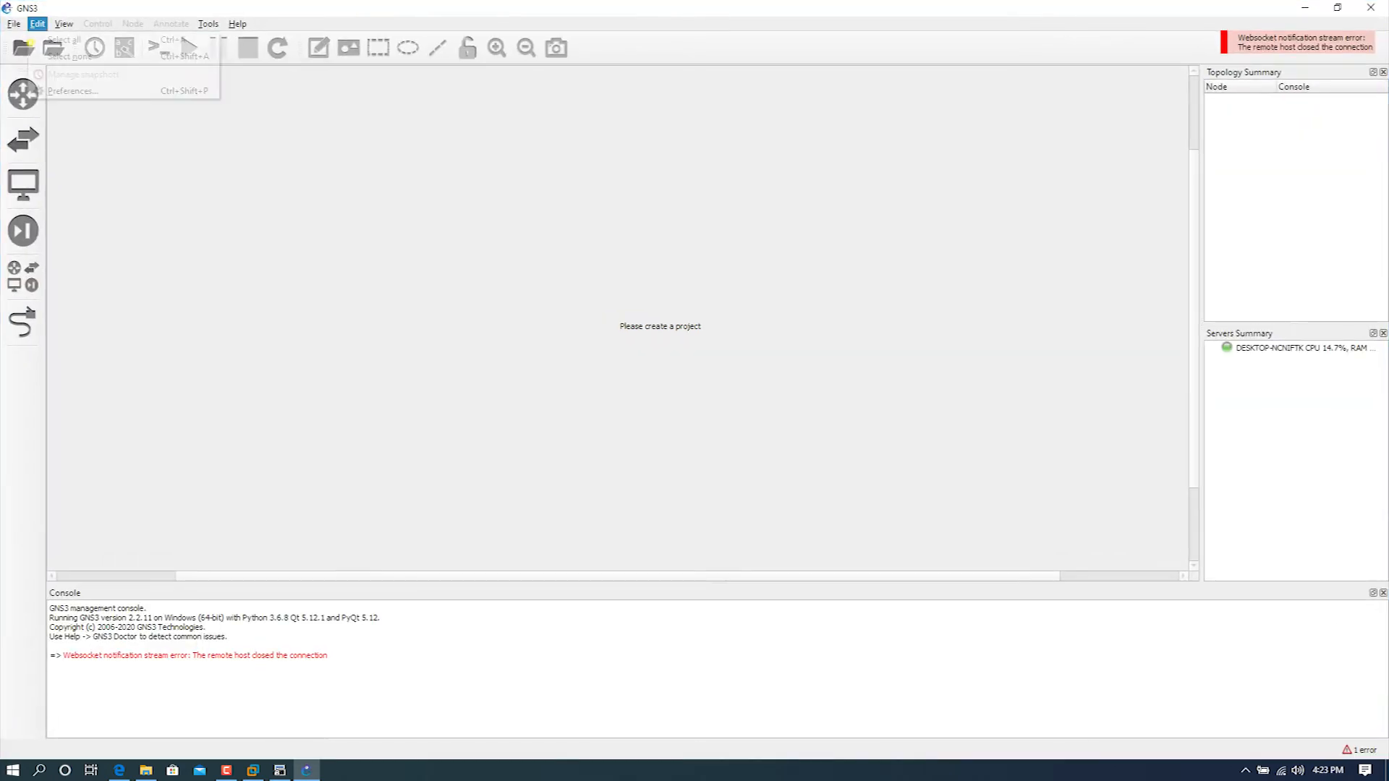
pyautogui.click(71, 91)
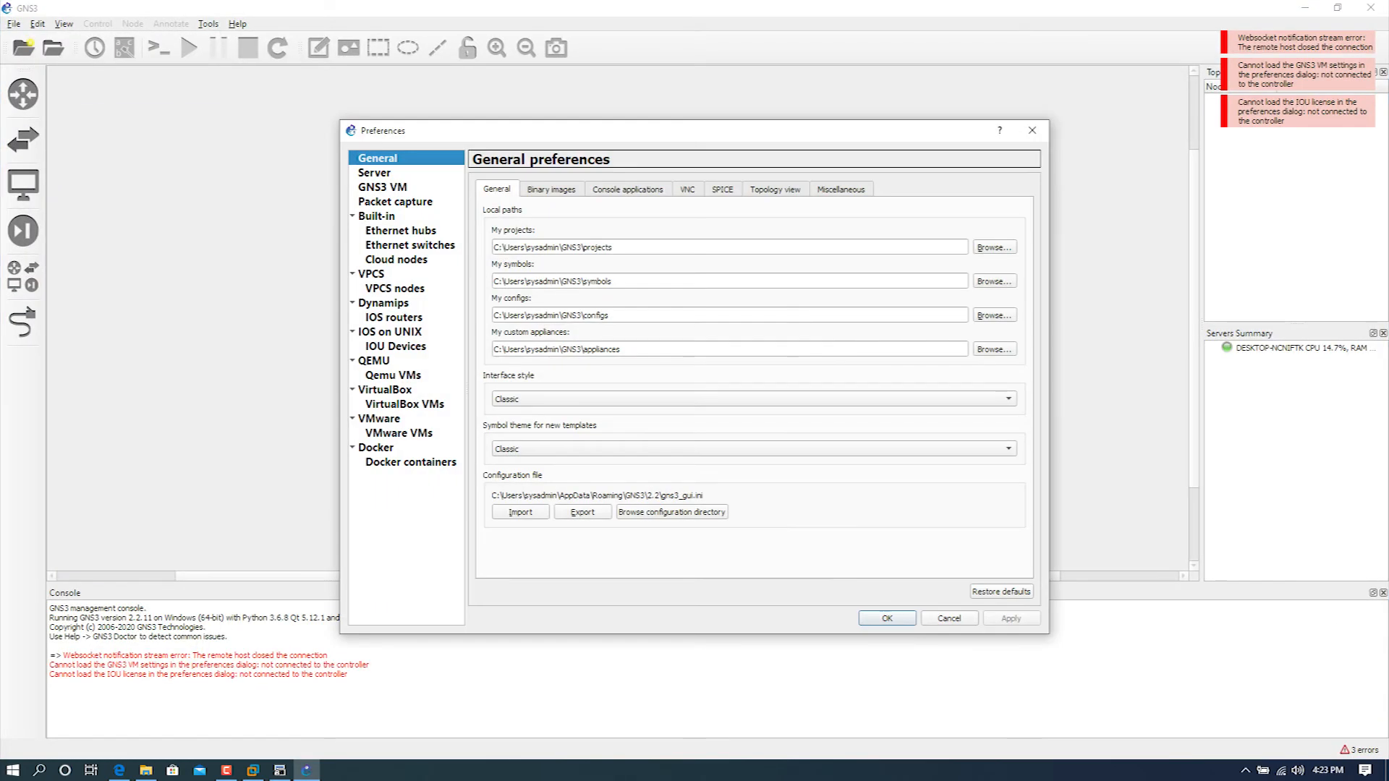
pyautogui.click(373, 173)
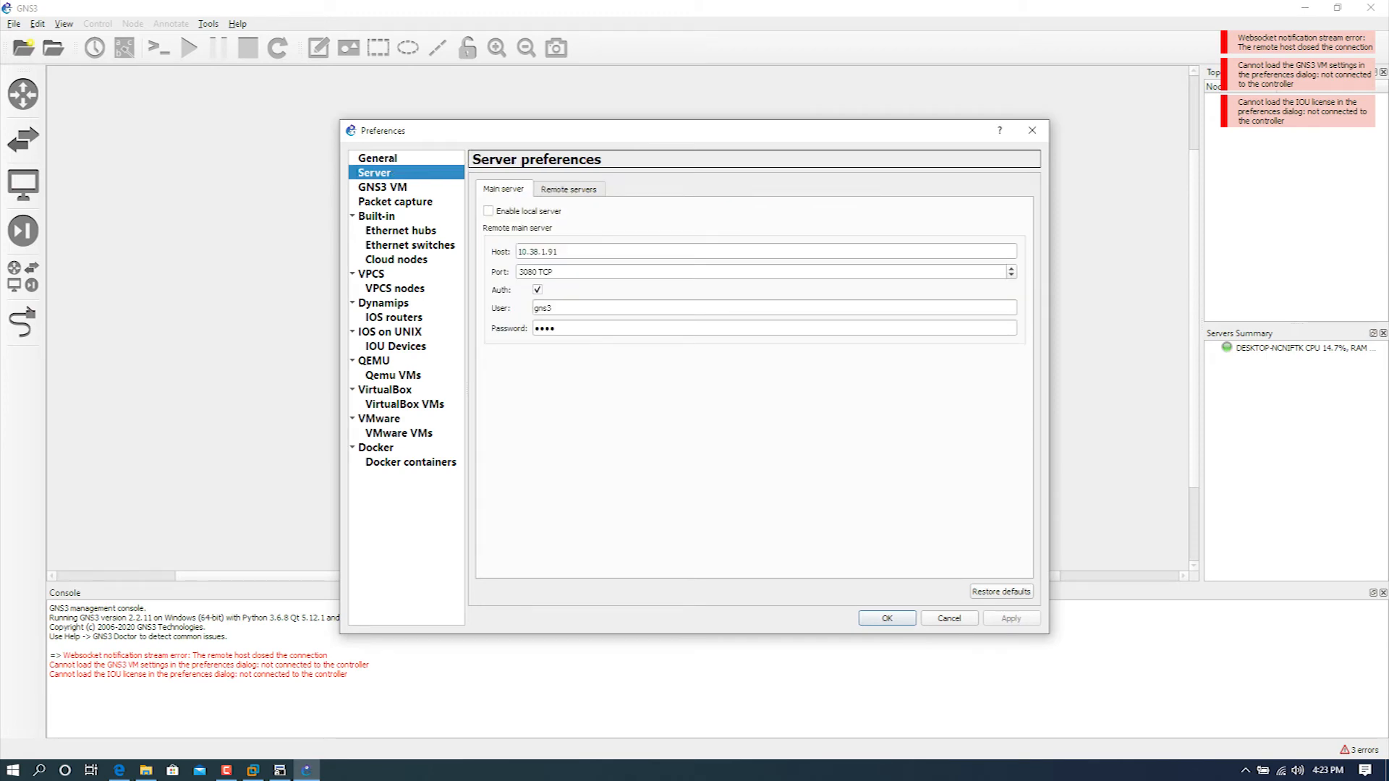
pyautogui.click(488, 211)
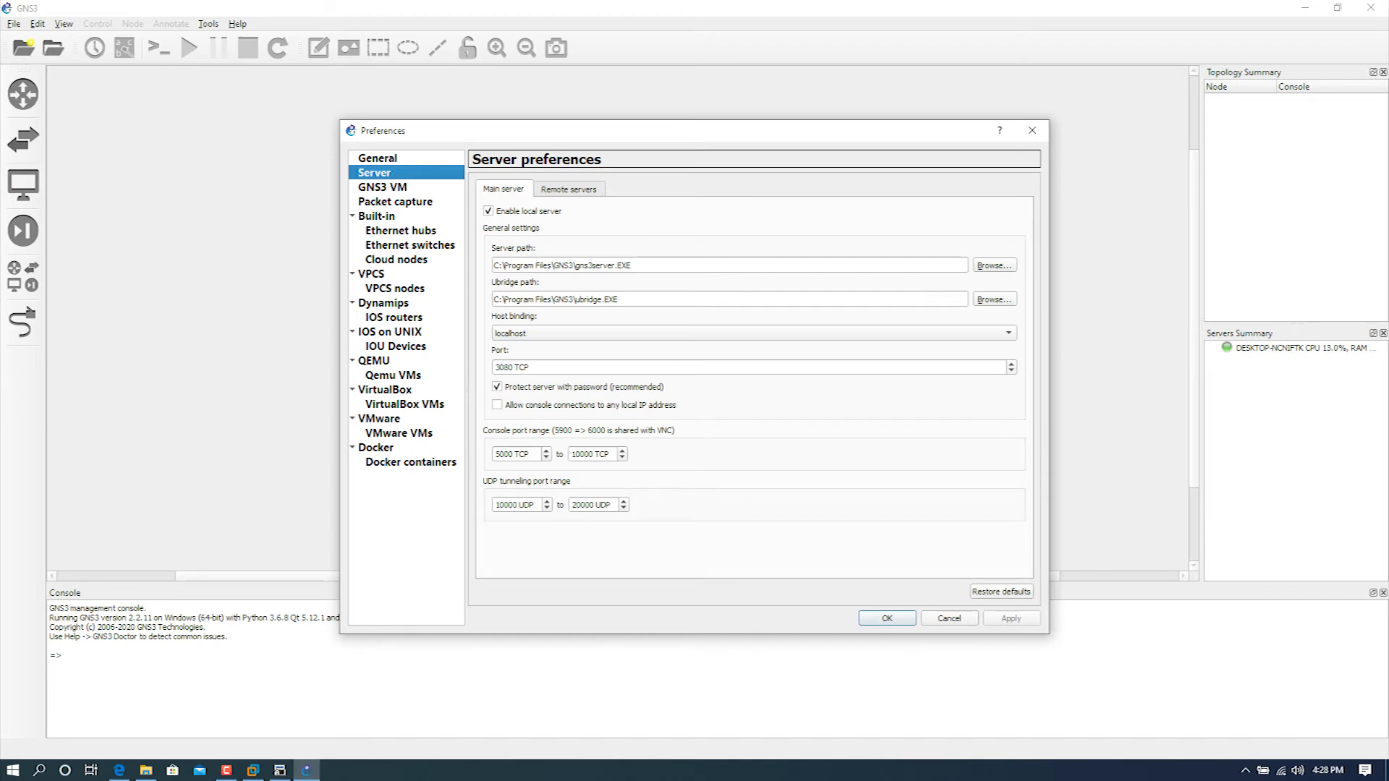
# Step: Enable the GNS3 VM and check the packet capture preferences
pyautogui.click(383, 188)
pyautogui.click(480, 187)
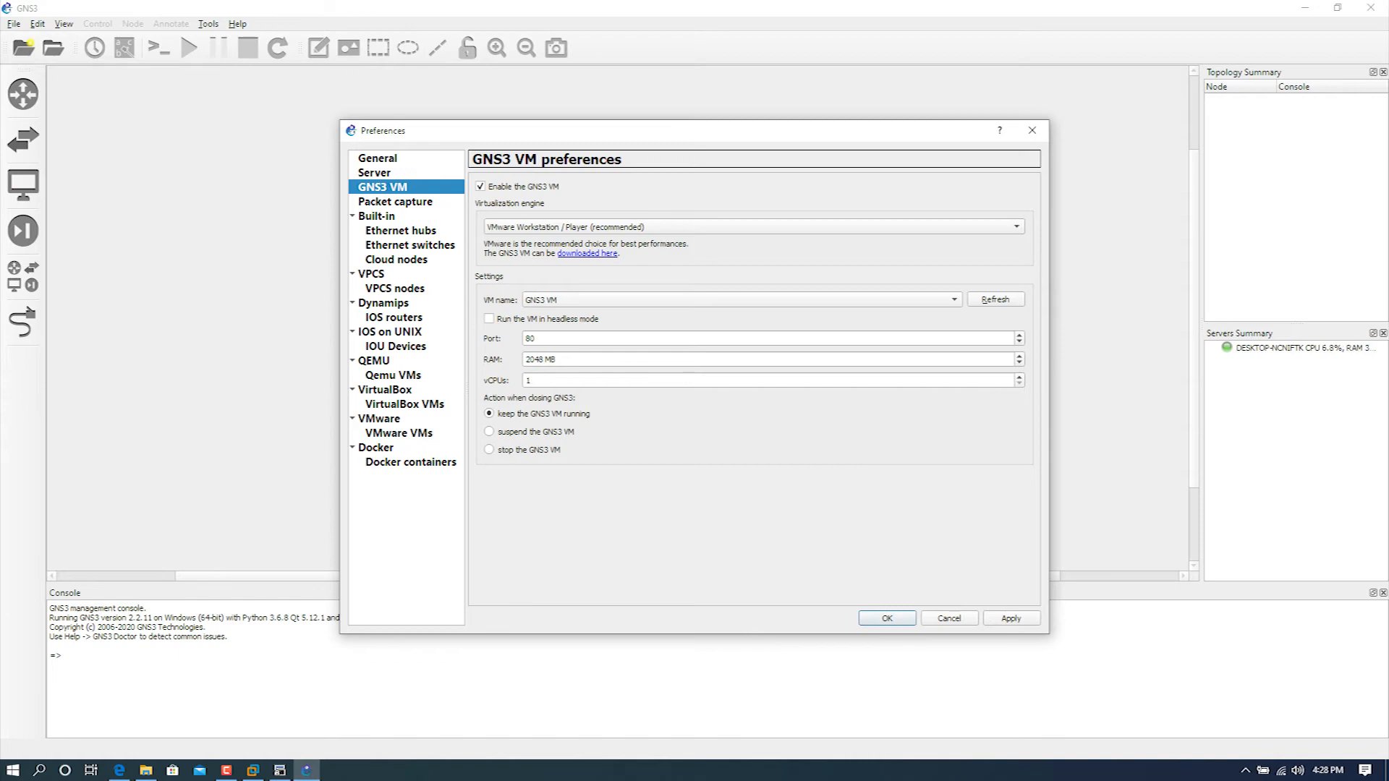
pyautogui.click(395, 201)
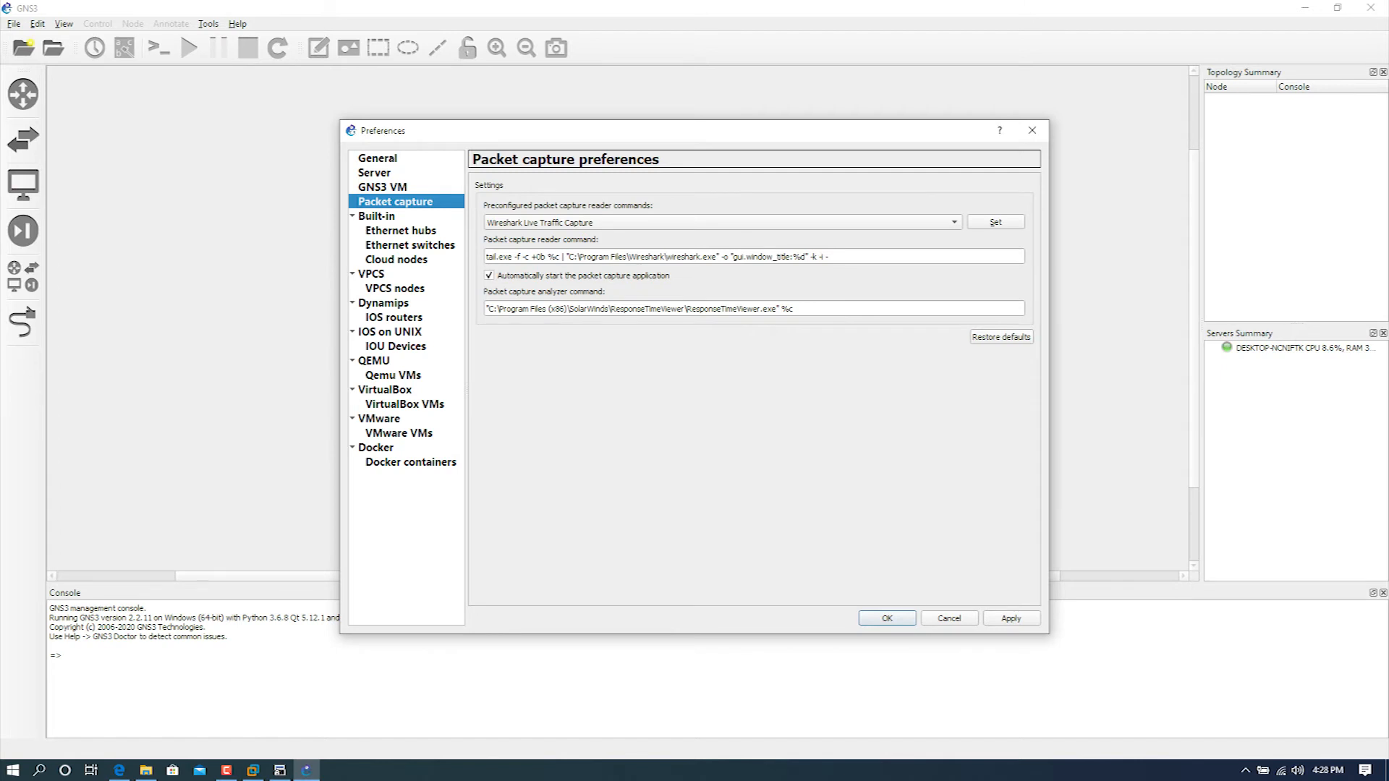
# Step: Set the interface style to Charcoal in the general preferences, keeping the Classic symbol theme for new templates
pyautogui.click(378, 158)
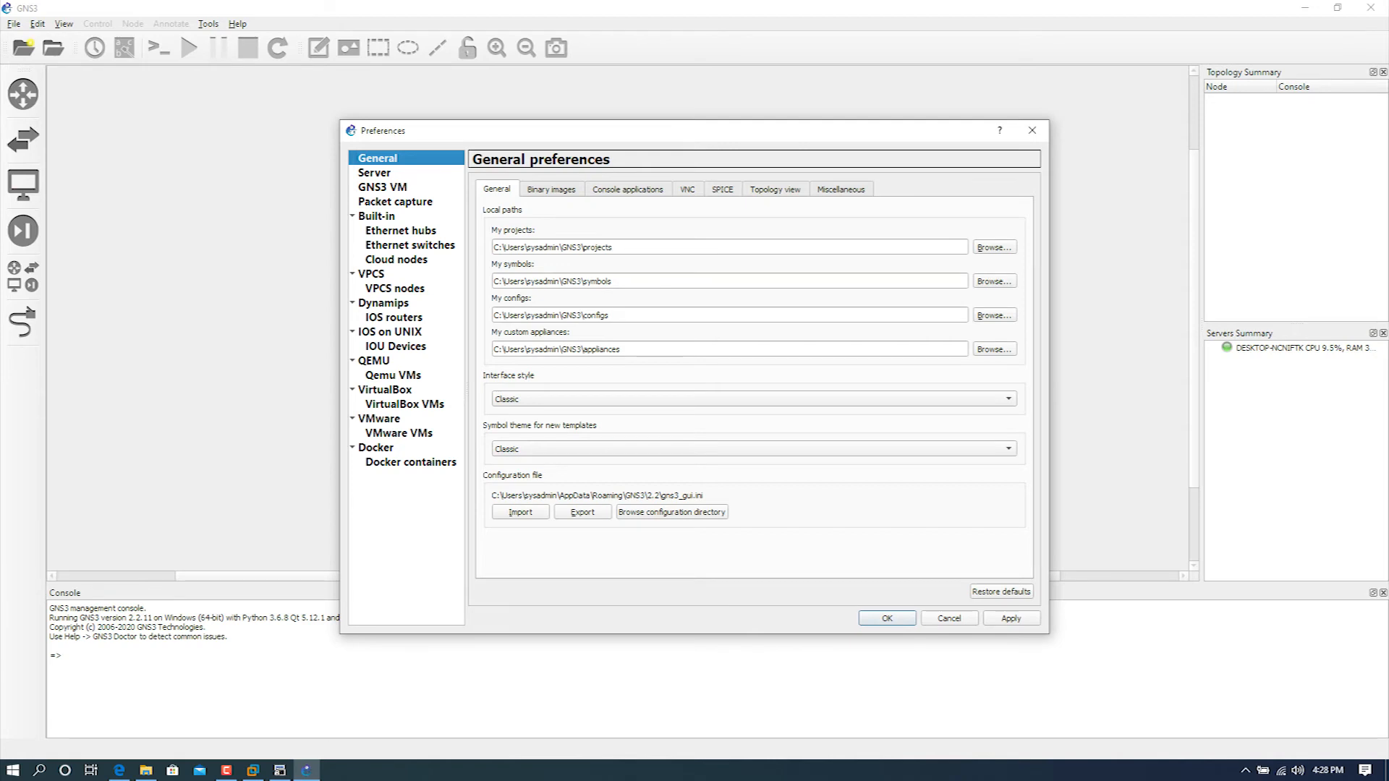
pyautogui.click(754, 399)
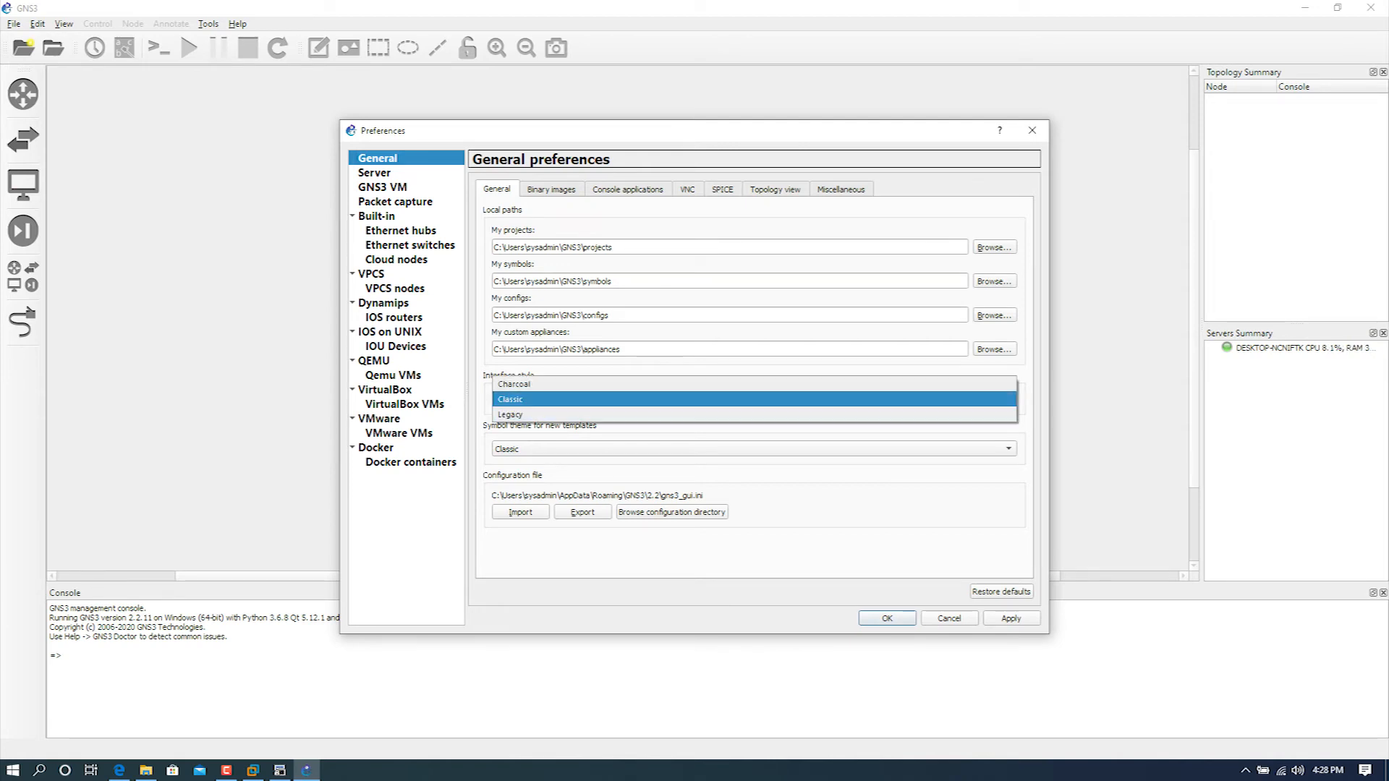
pyautogui.click(752, 384)
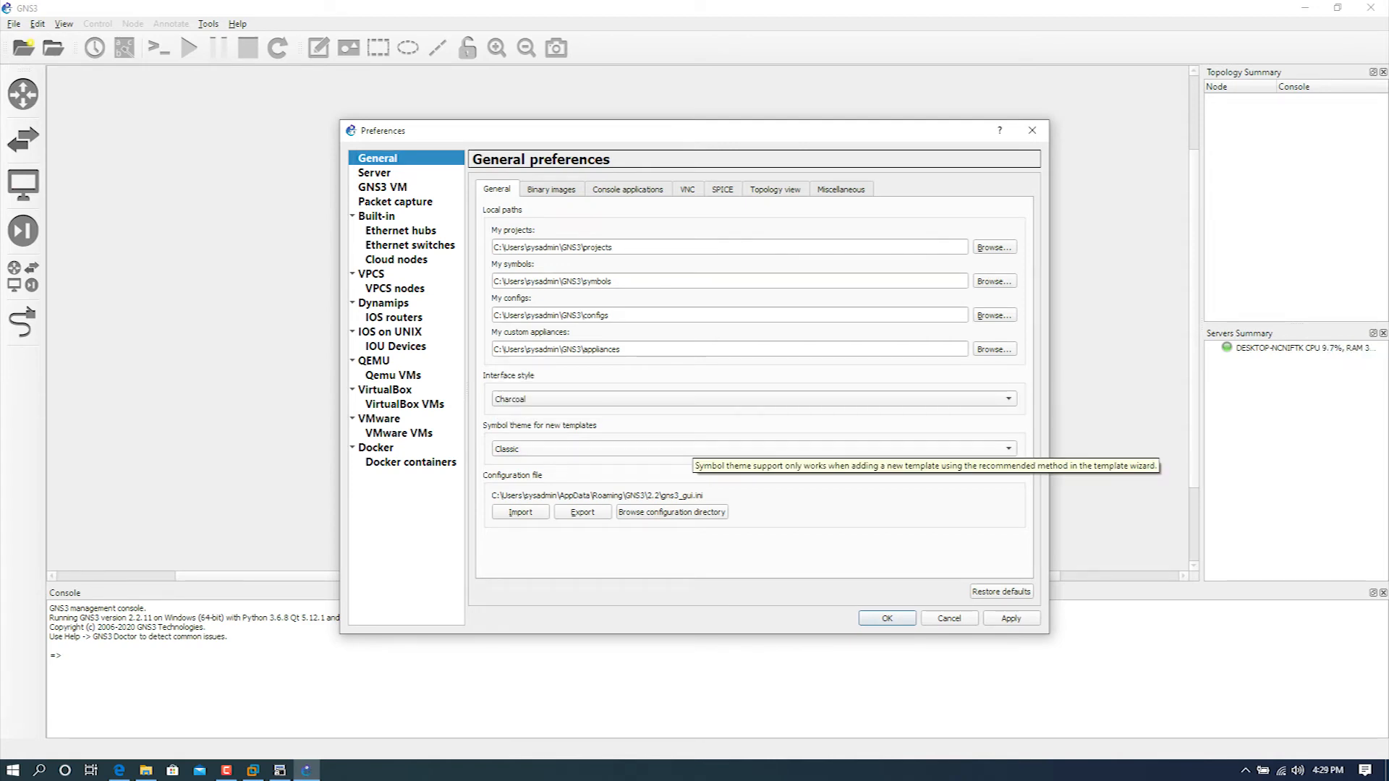
pyautogui.click(690, 449)
pyautogui.click(690, 449)
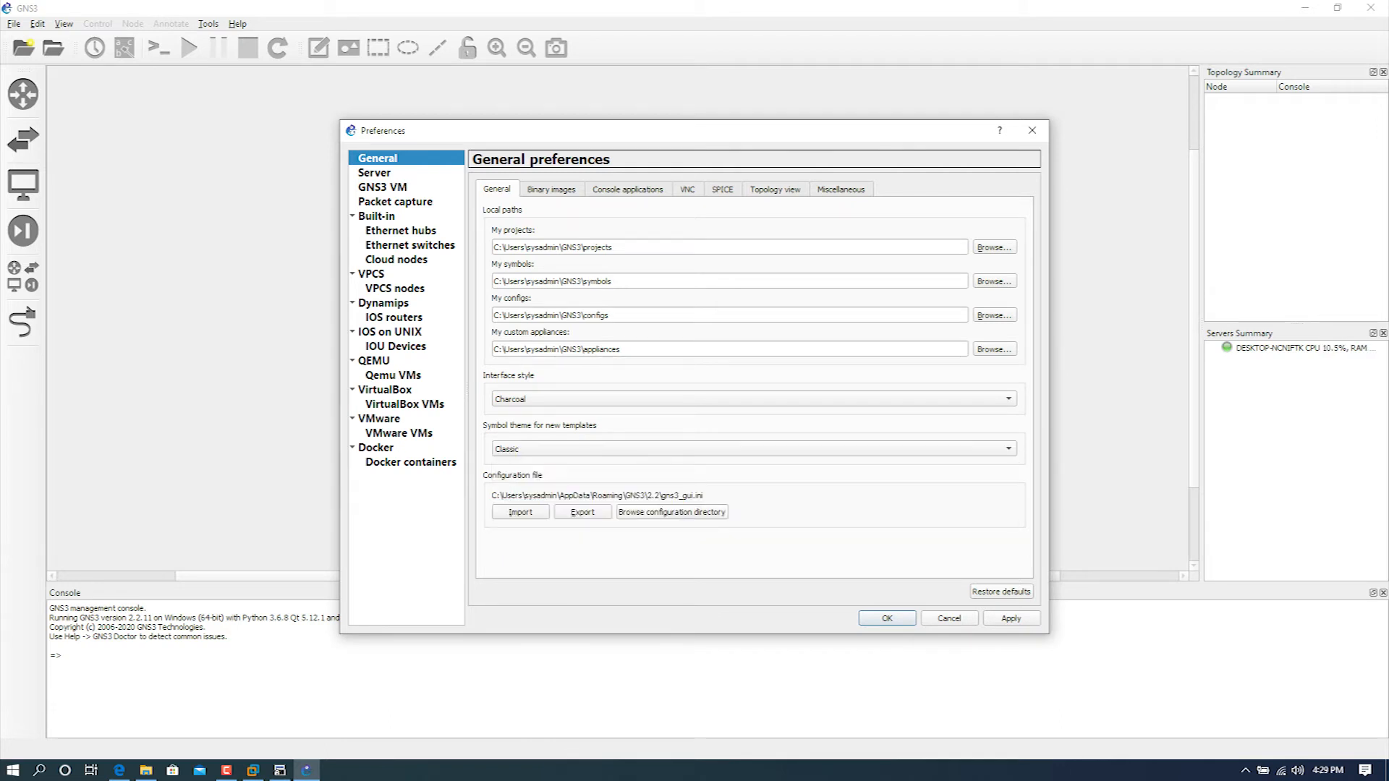
# Step: Set the Telnet console application command to the predefined SecureCRT command
pyautogui.click(551, 189)
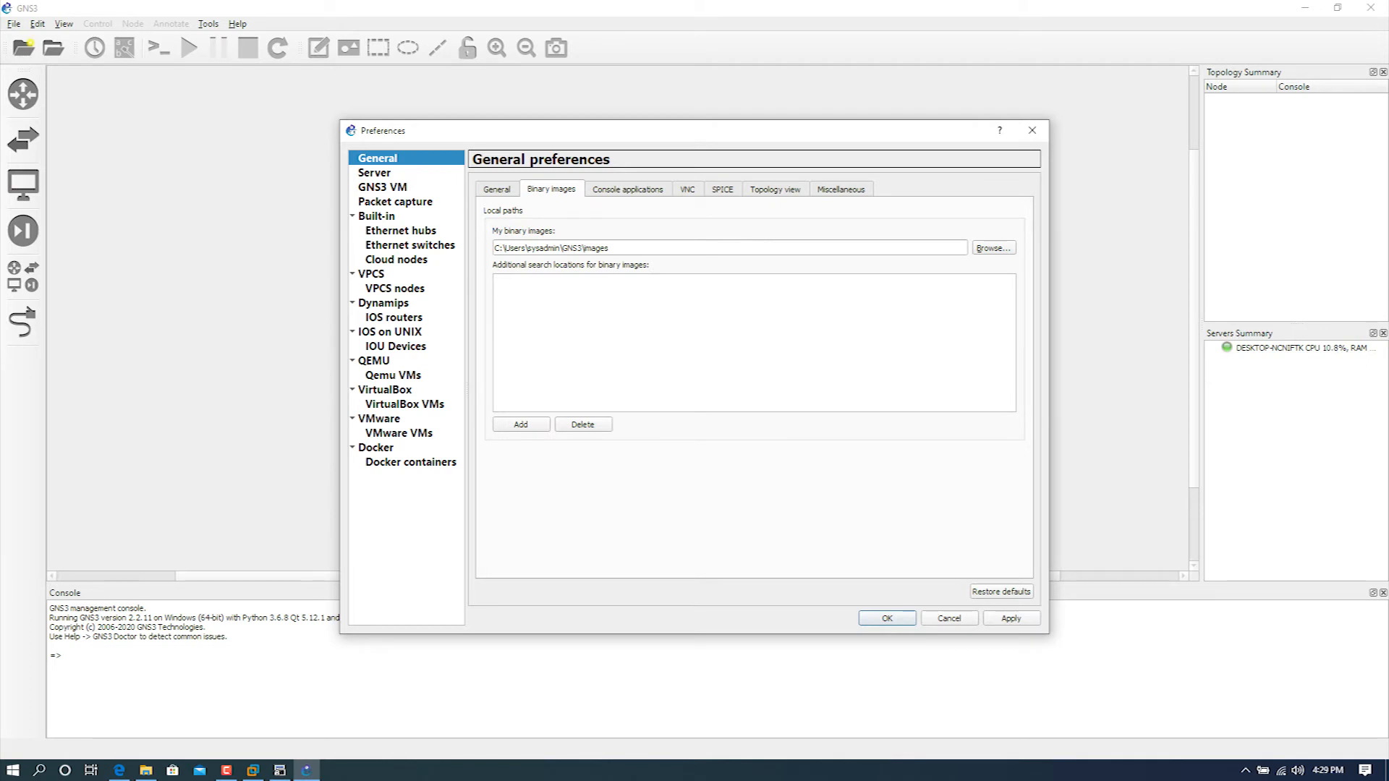
pyautogui.click(628, 189)
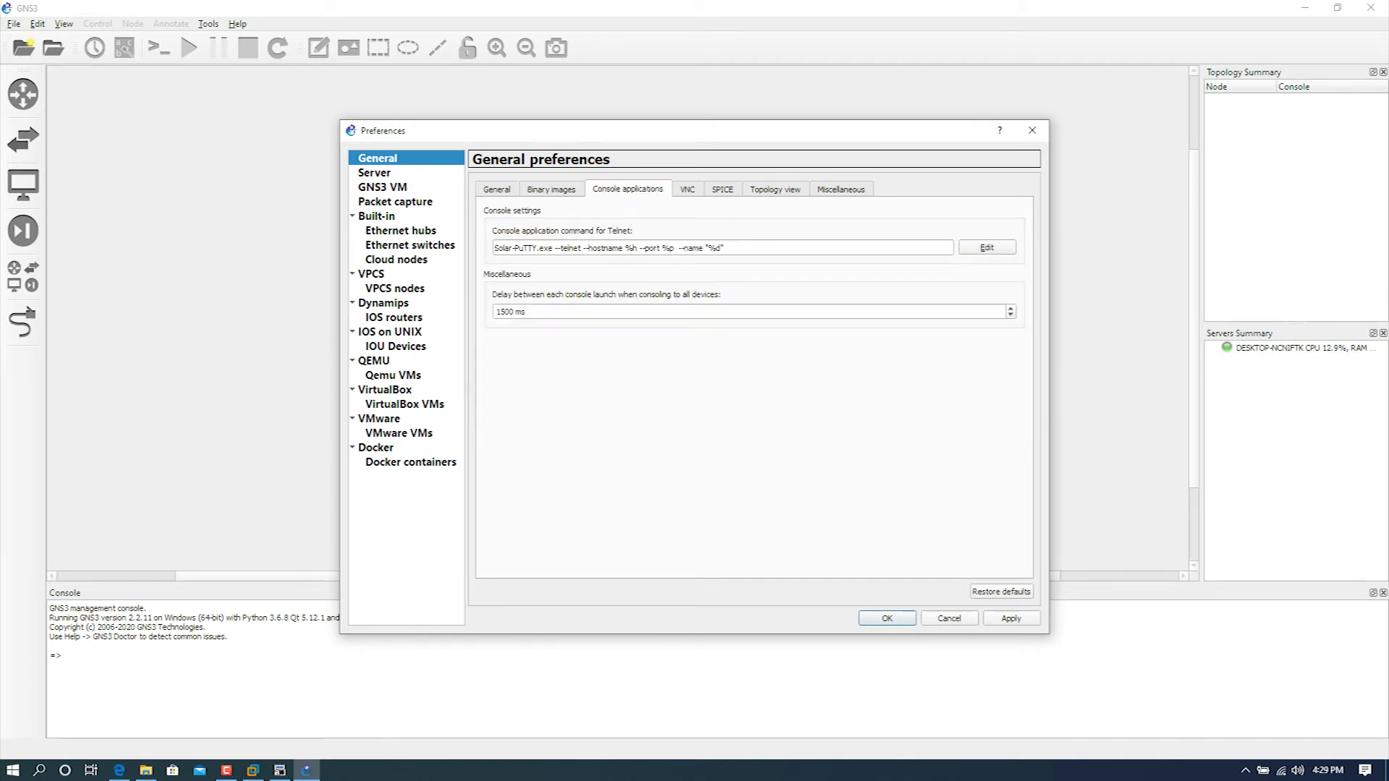
pyautogui.click(987, 247)
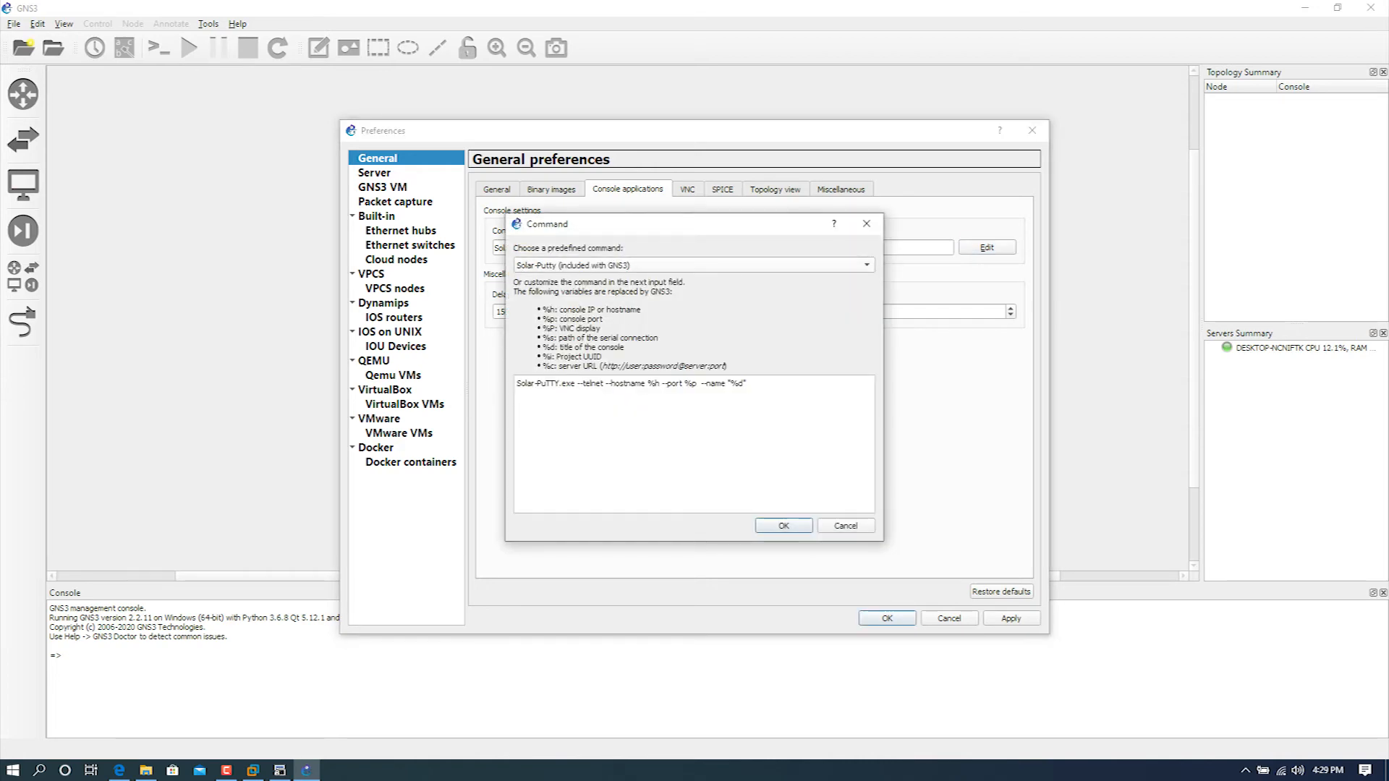
pyautogui.click(694, 265)
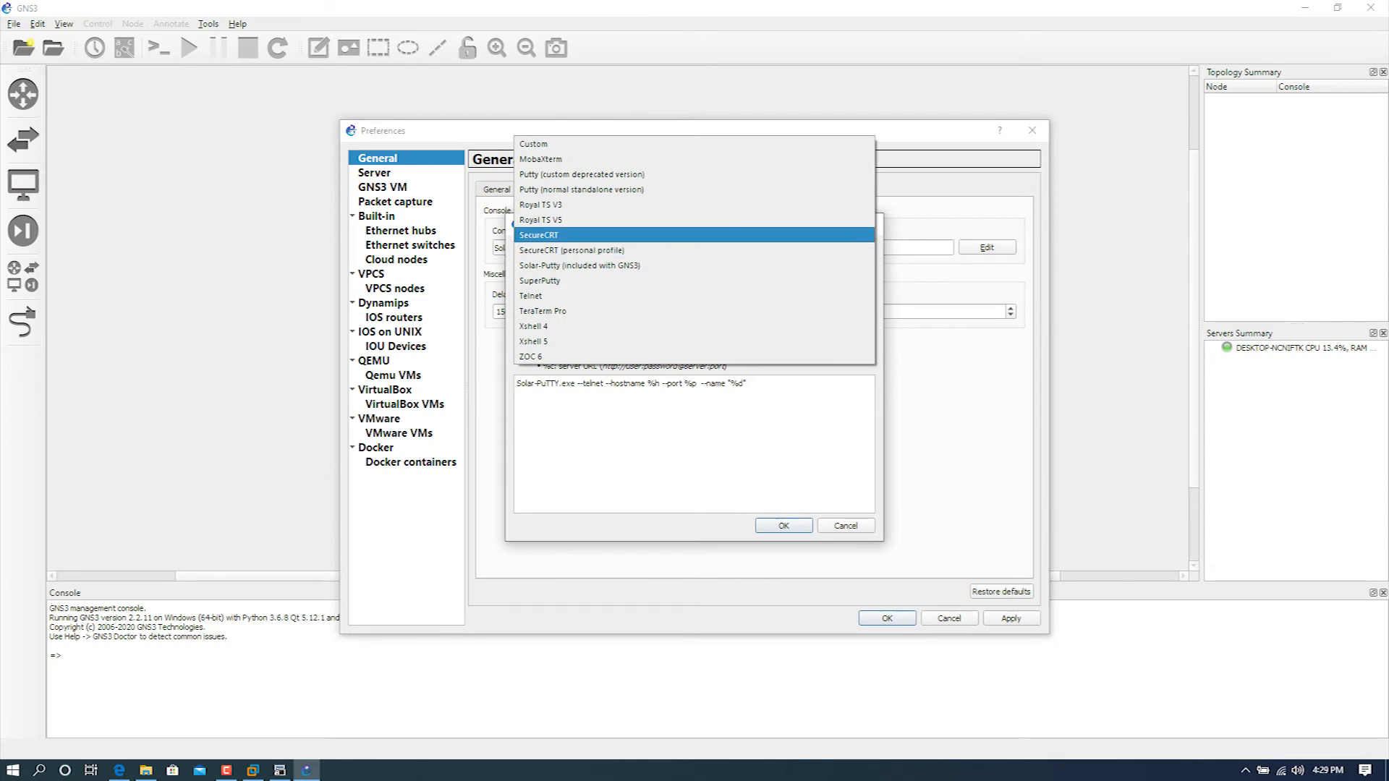
pyautogui.press('Return')
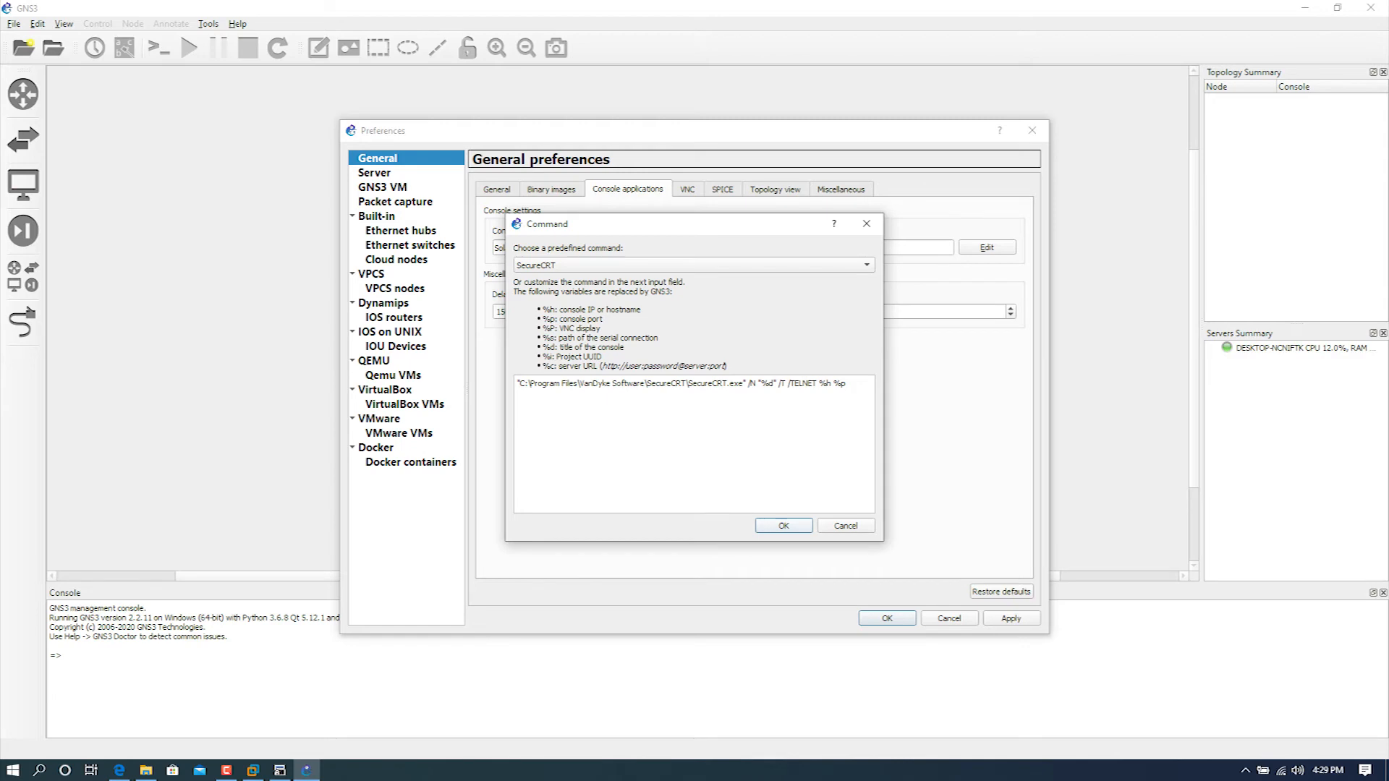
pyautogui.press('Return')
# Step: Review the predefined VNC viewer commands and the SPICE, topology view and miscellaneous preferences
pyautogui.click(687, 189)
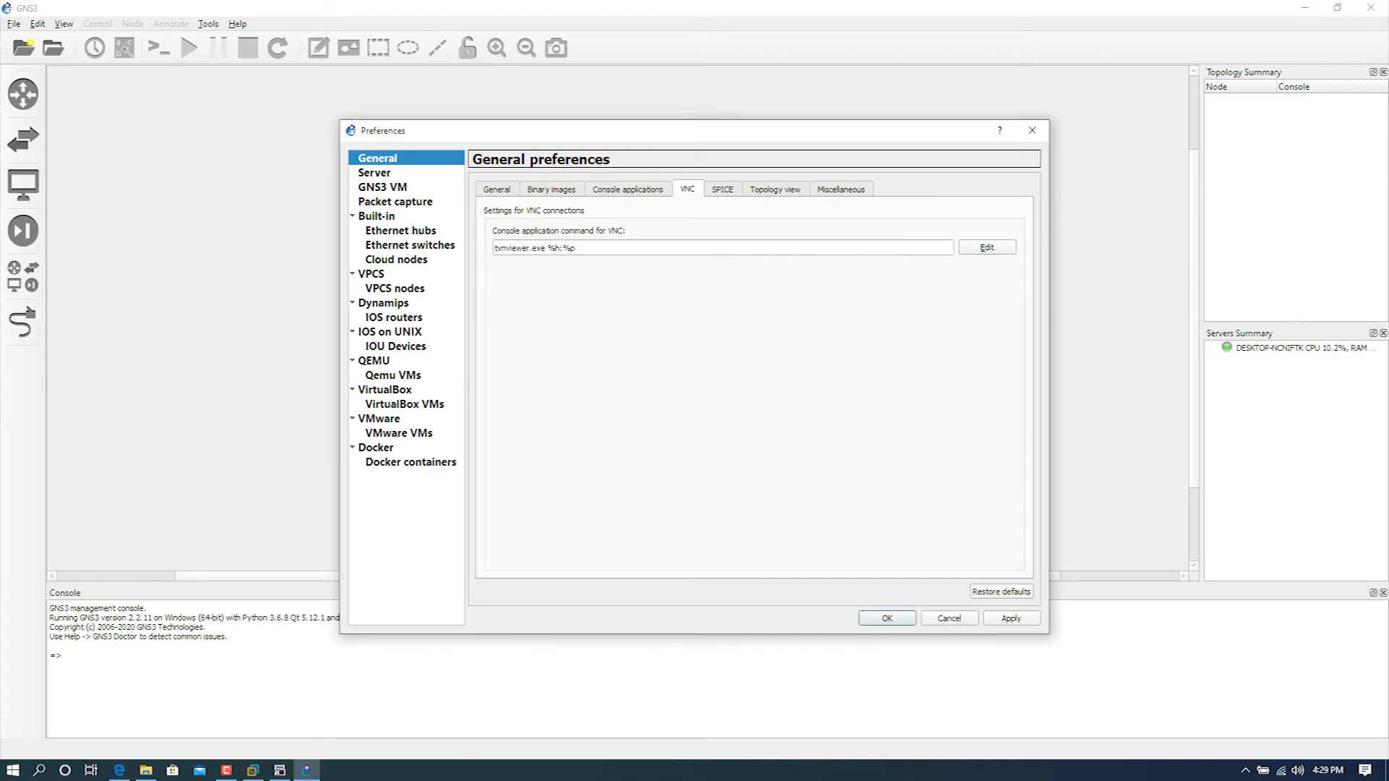
pyautogui.click(986, 247)
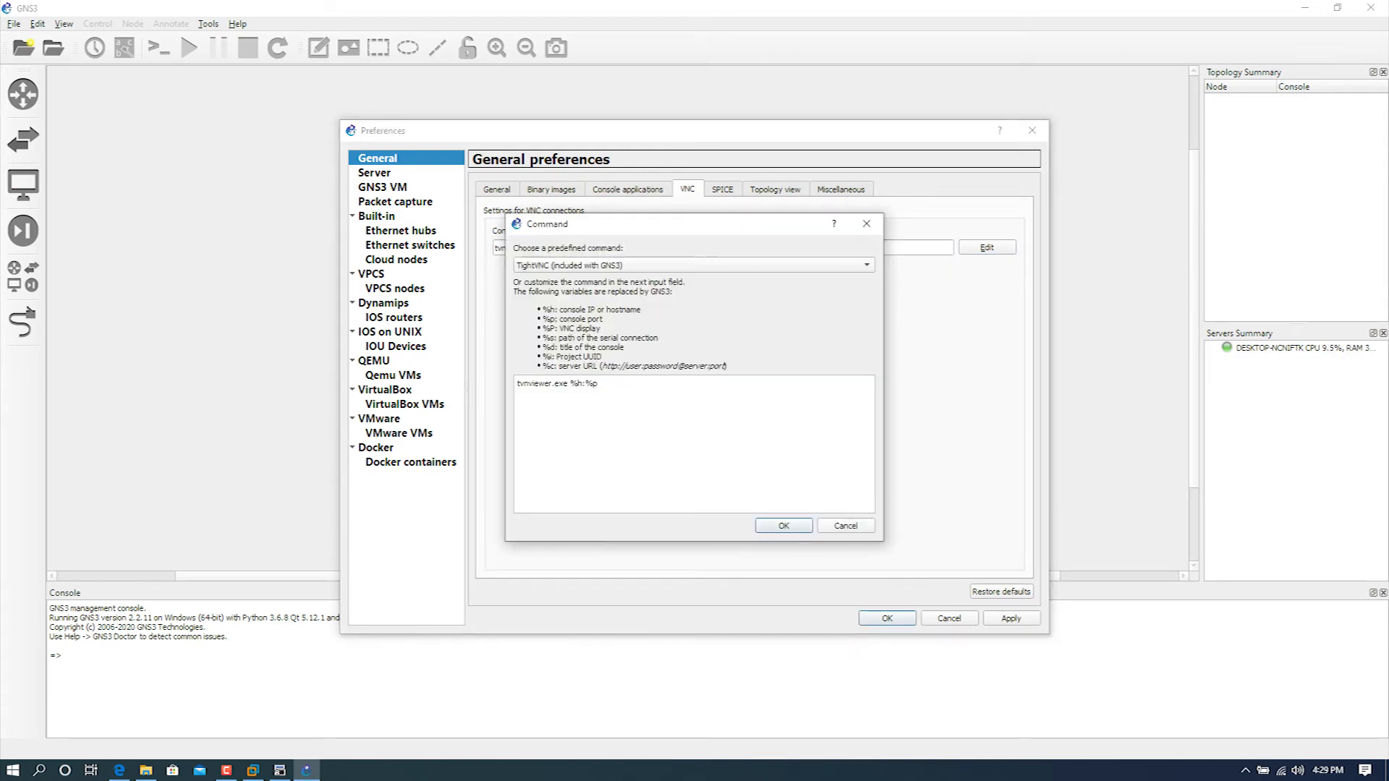
pyautogui.click(866, 266)
pyautogui.press('Escape')
pyautogui.press('Escape')
pyautogui.click(723, 190)
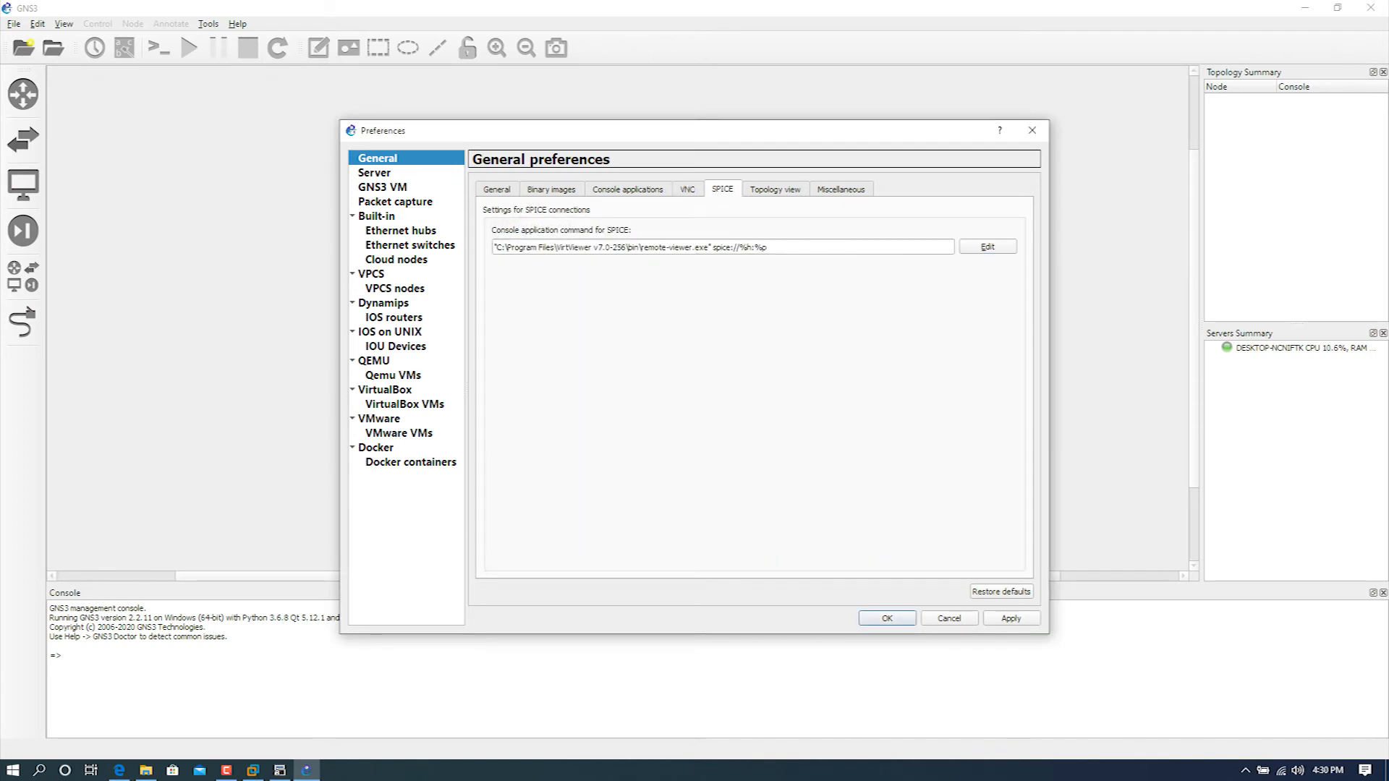
pyautogui.click(775, 189)
pyautogui.click(841, 189)
# Step: Apply and accept the changed preferences, and restart GNS3
pyautogui.click(1010, 618)
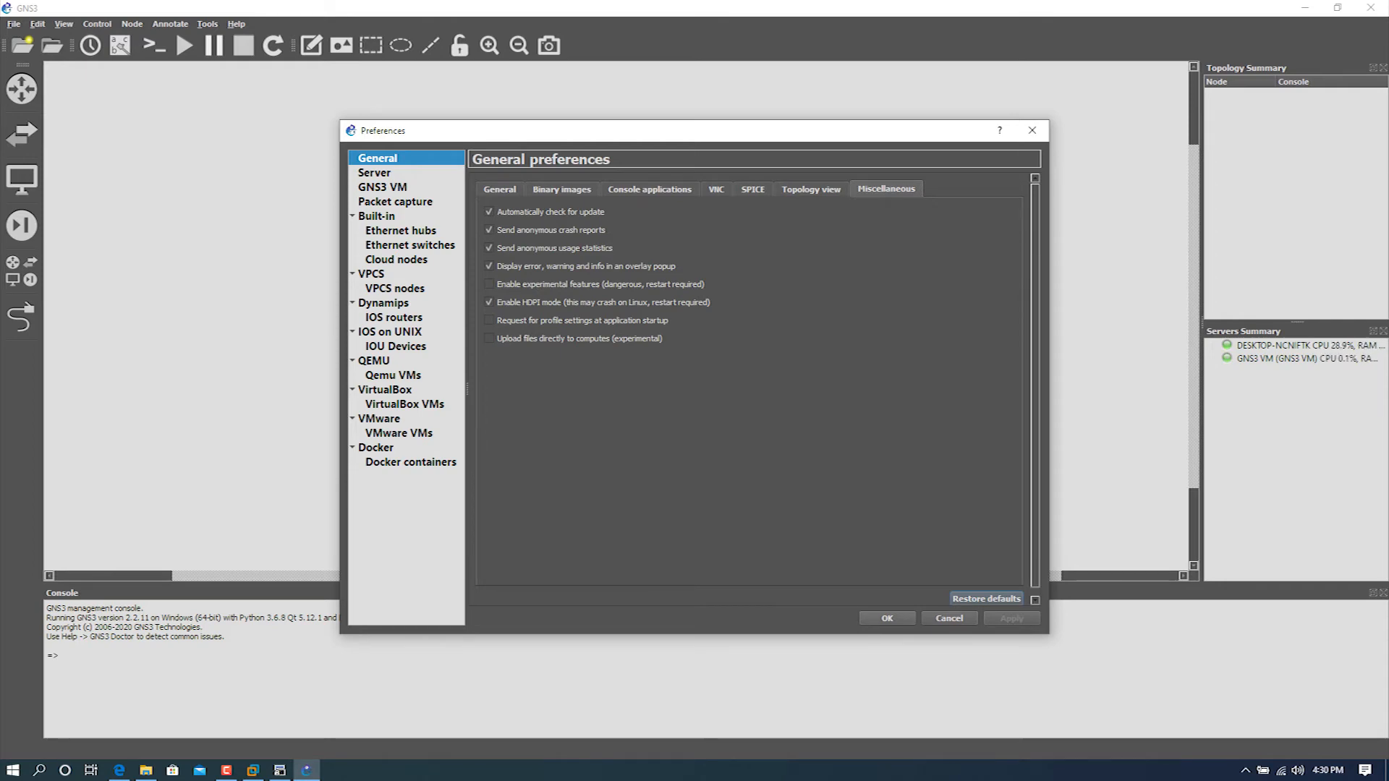
pyautogui.press('Return')
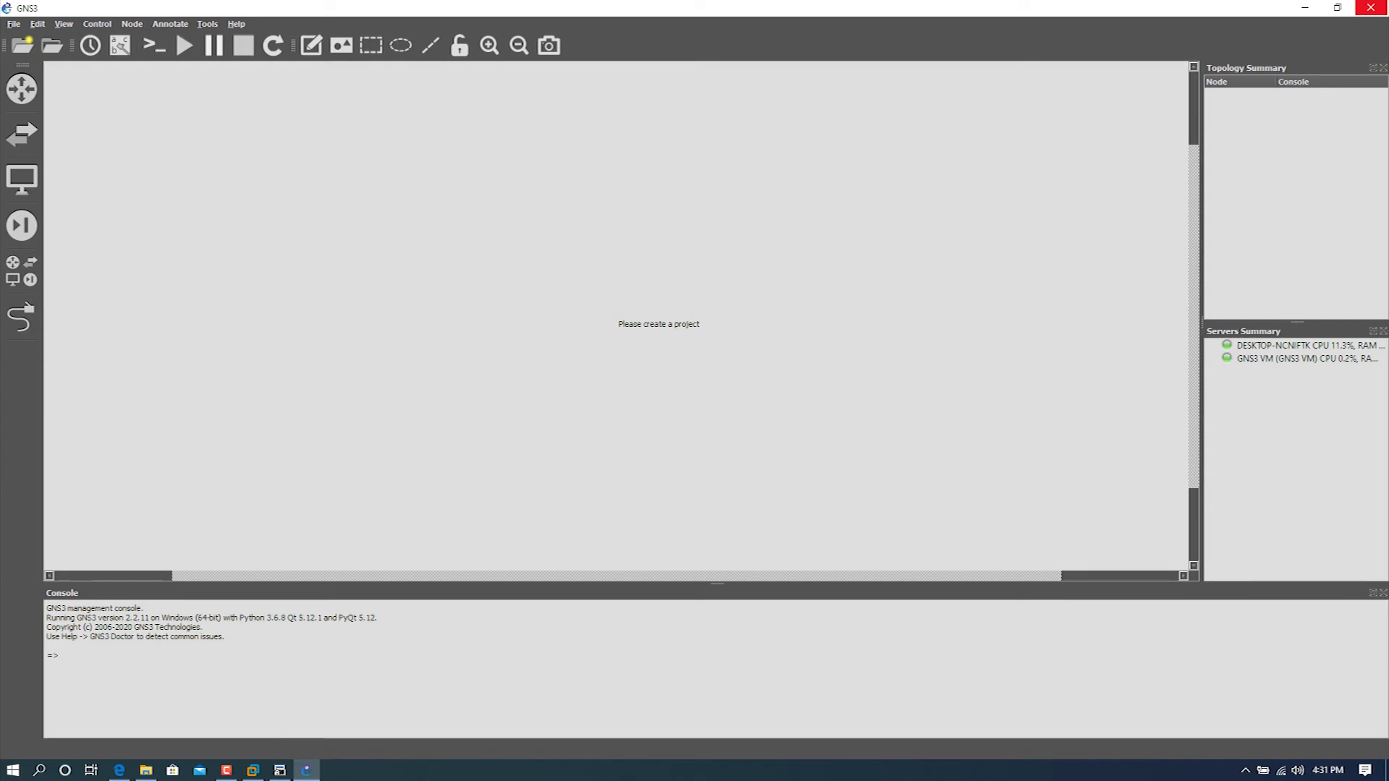
pyautogui.click(1369, 7)
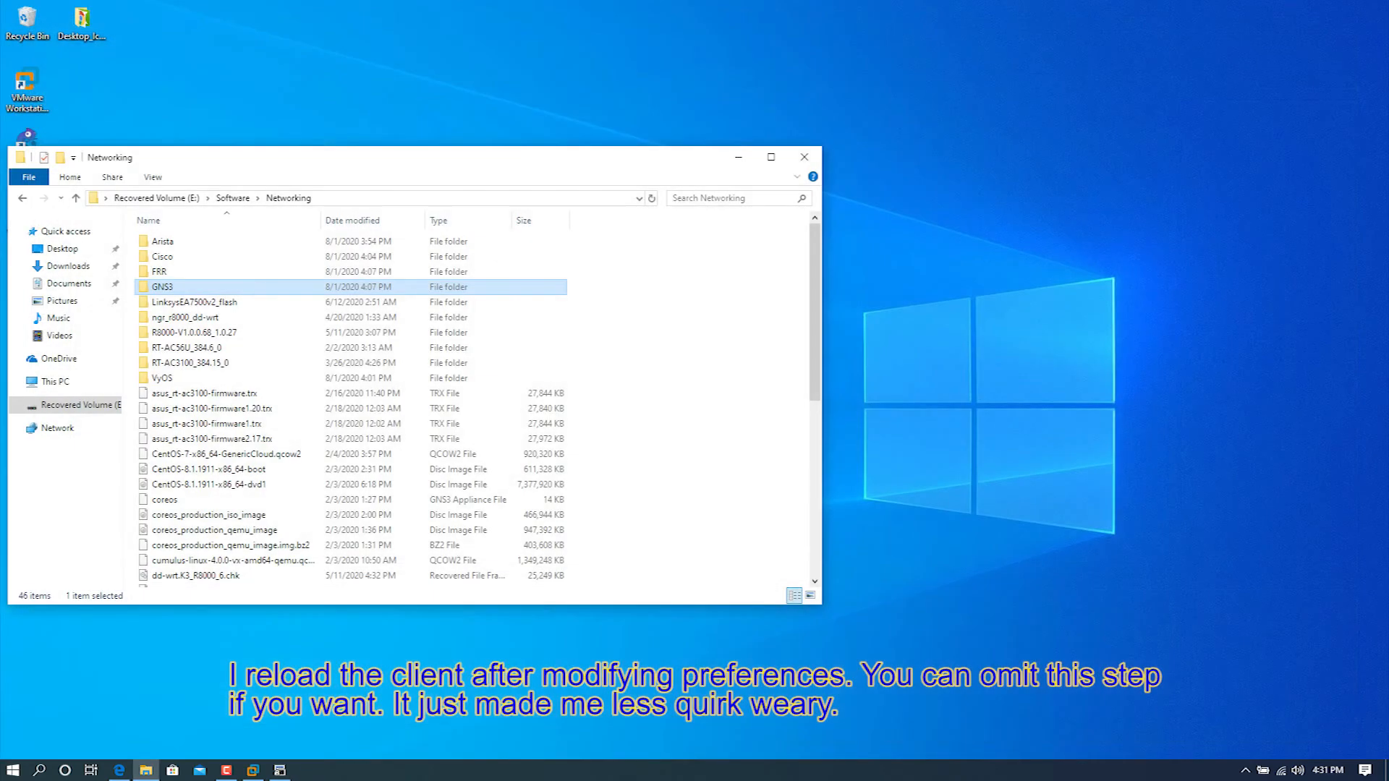
pyautogui.click(13, 769)
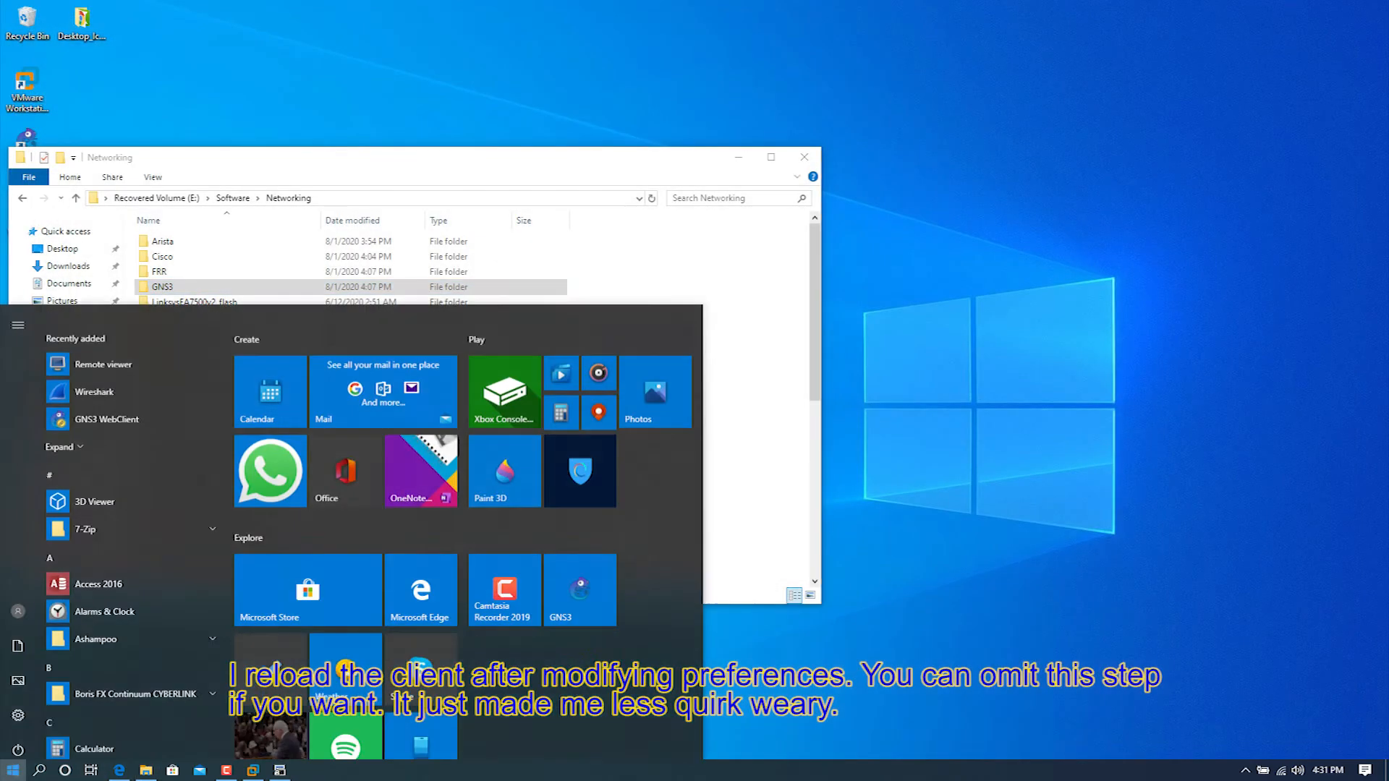
pyautogui.click(580, 555)
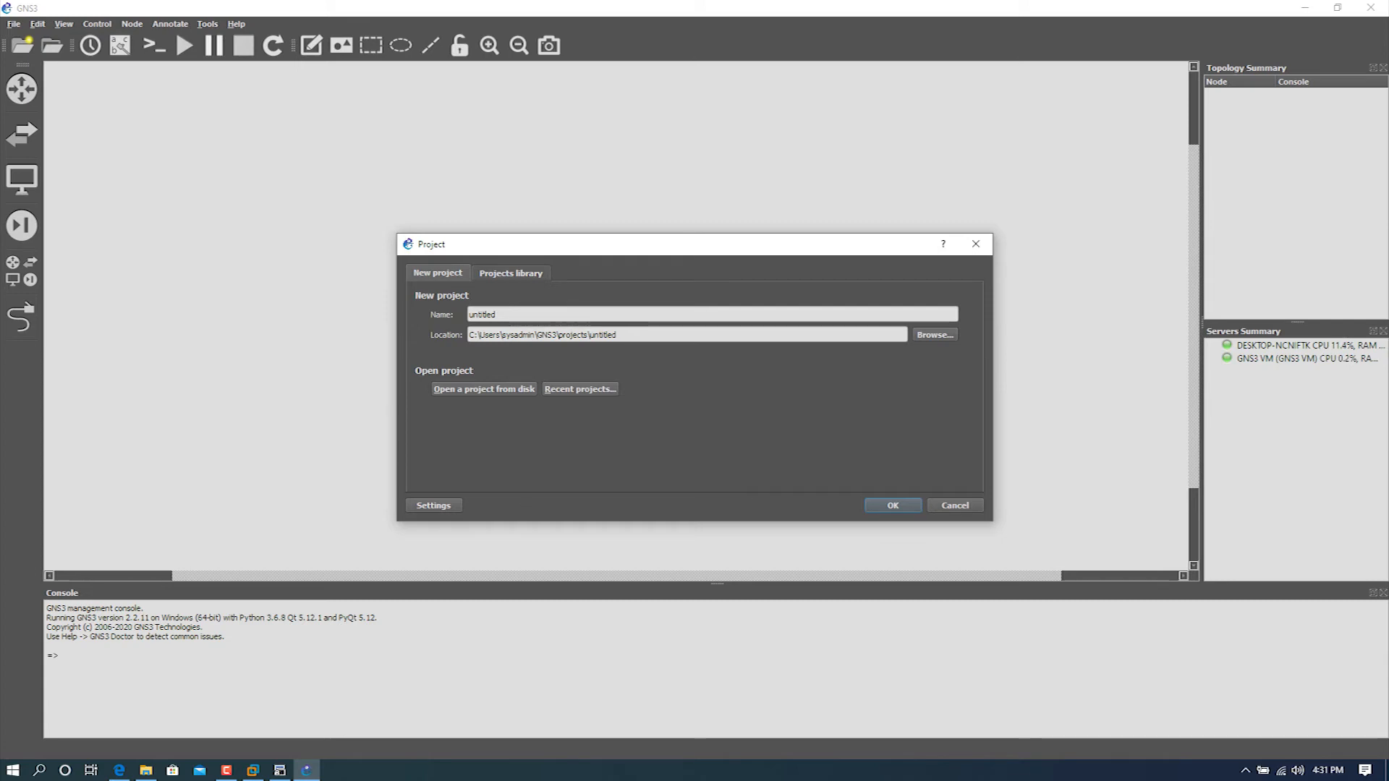
# Step: Create a new project named first_host in the default location
pyautogui.click(510, 273)
pyautogui.click(438, 273)
pyautogui.click(510, 314)
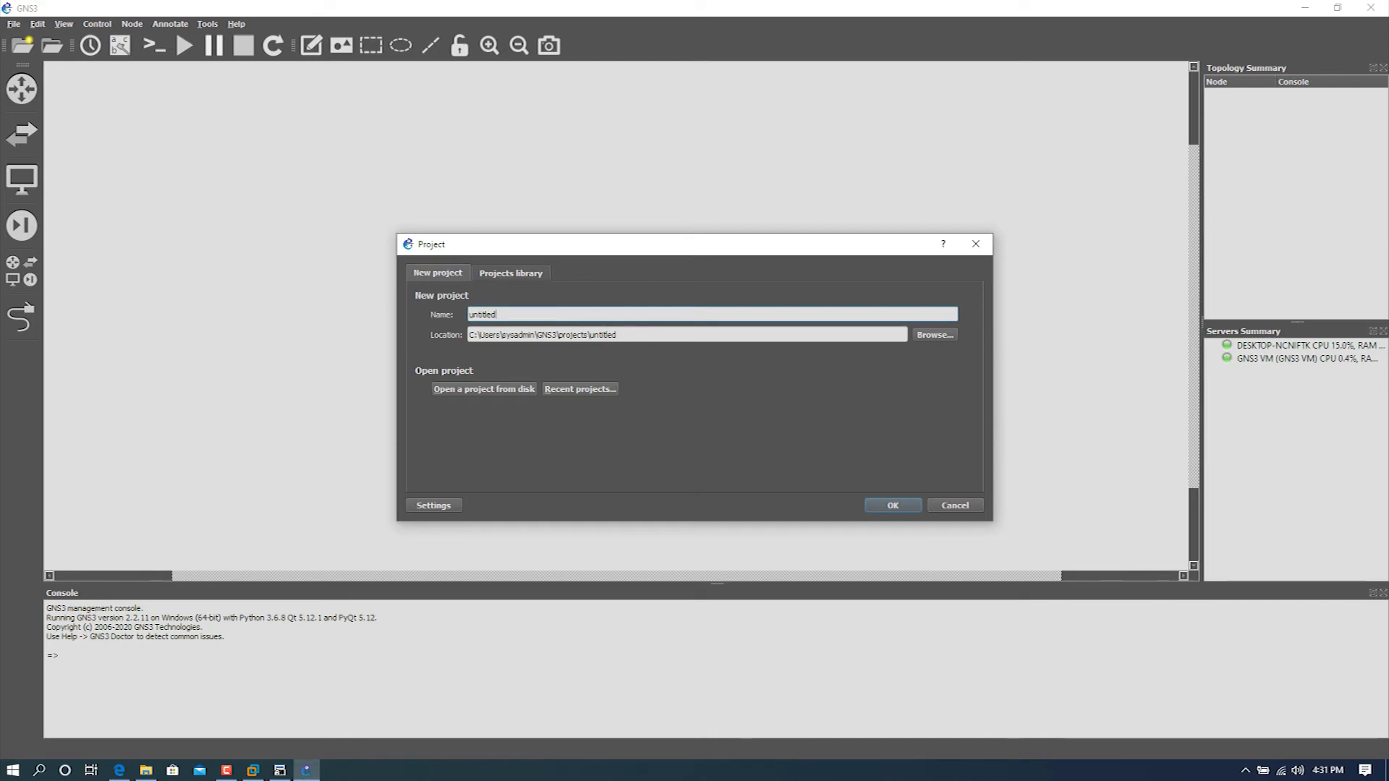
pyautogui.moveTo(495, 314); pyautogui.dragTo(471, 314)
pyautogui.write('fist')
pyautogui.press('BackSpace')
pyautogui.press('BackSpace')
pyautogui.press('BackSpace')
pyautogui.write('rst_hos')
pyautogui.press('Return')
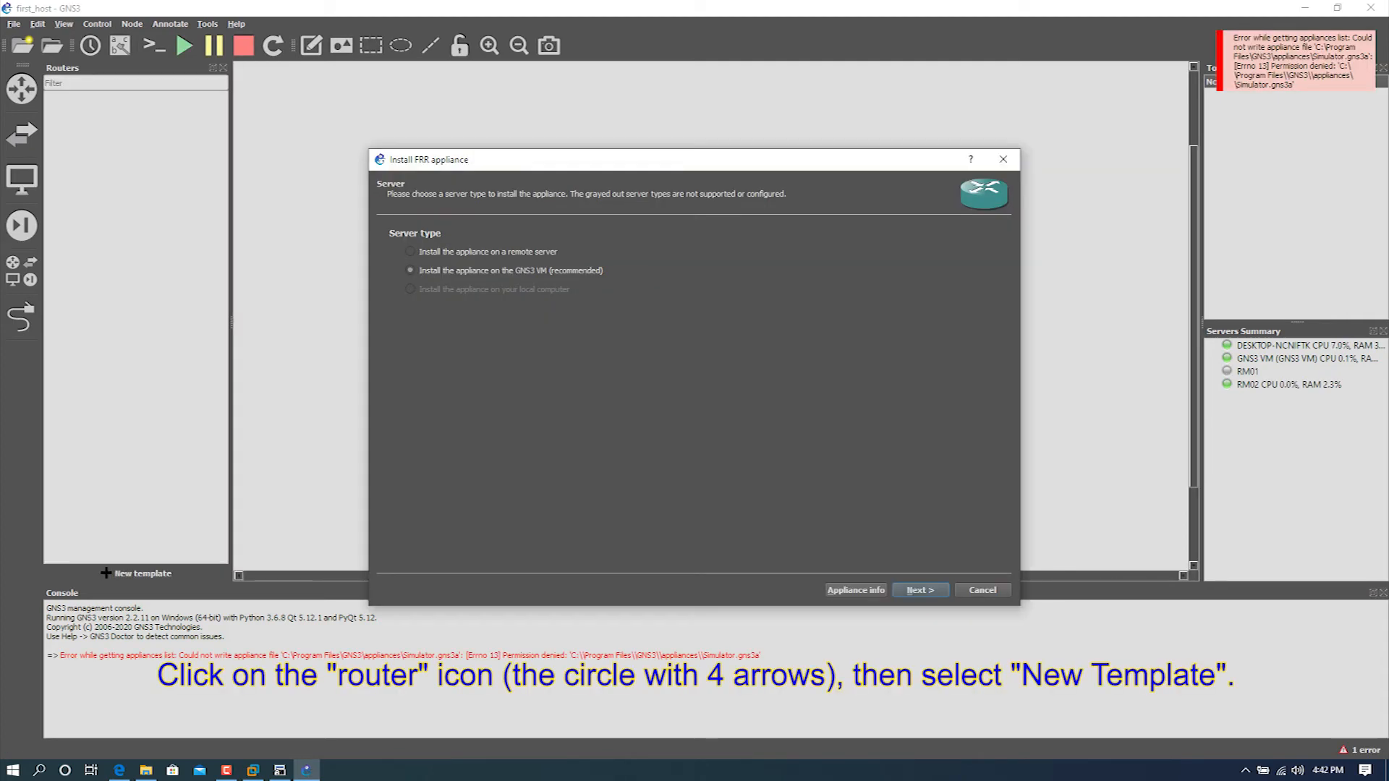
# Step: Install the FRR appliance on the GNS3 VM, using the /usr/bin/qemu-system-x86_64 (v3.1.0) Qemu binary
pyautogui.press('Return')
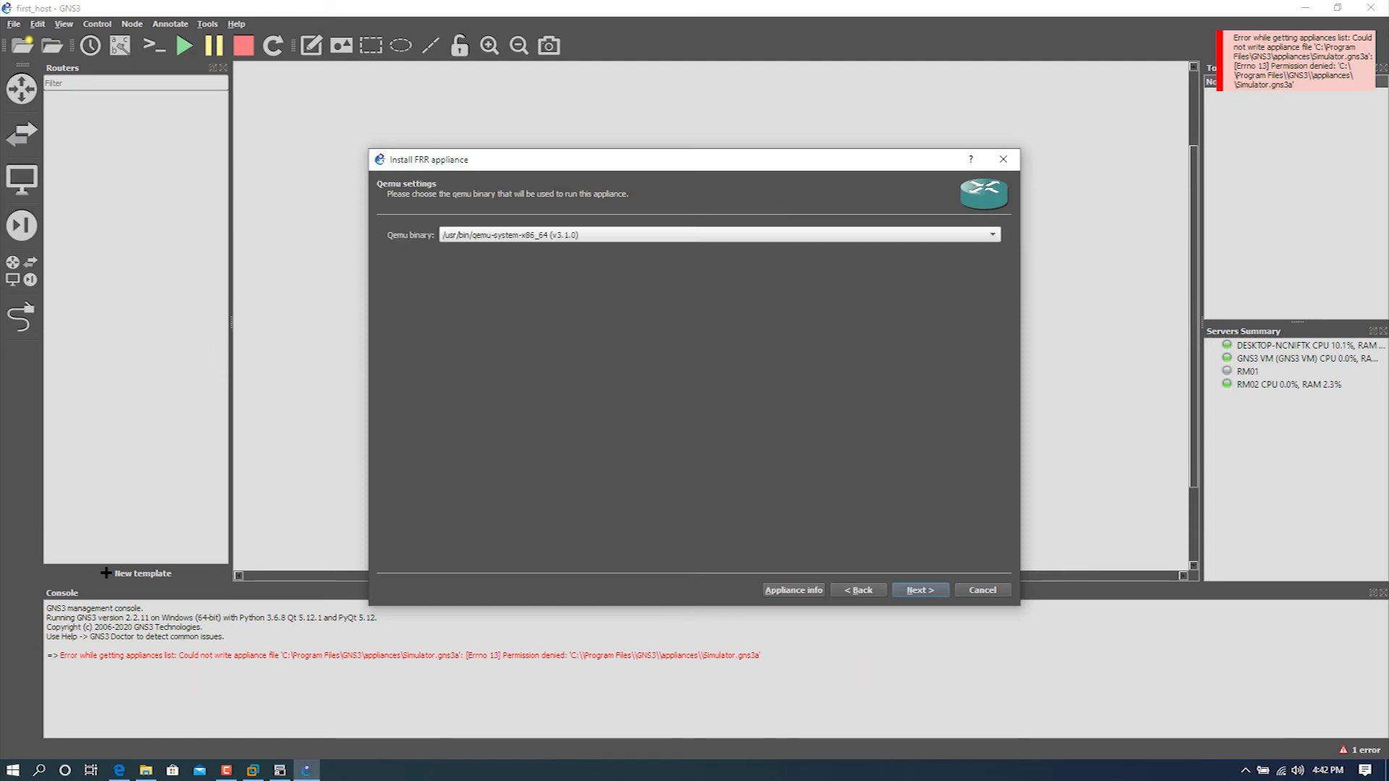
pyautogui.click(701, 235)
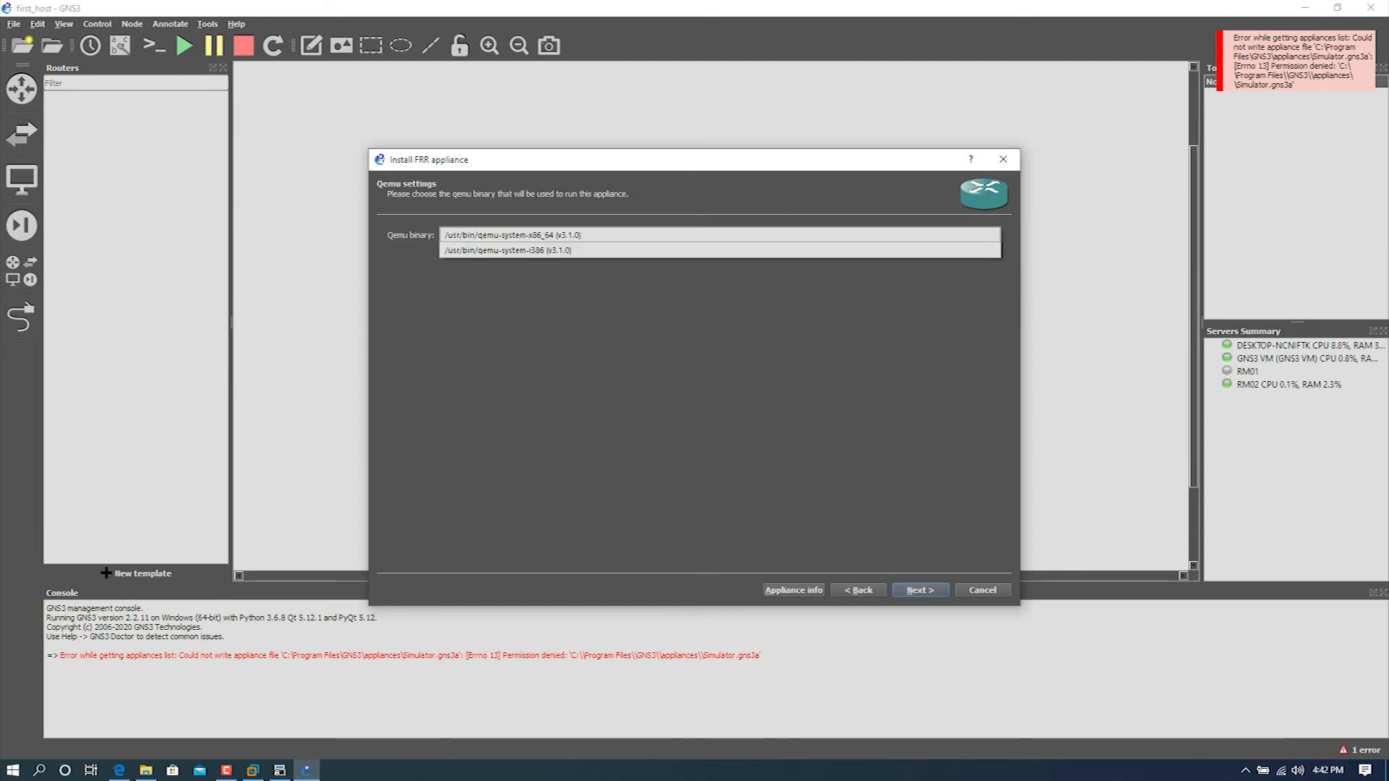
pyautogui.press('Escape')
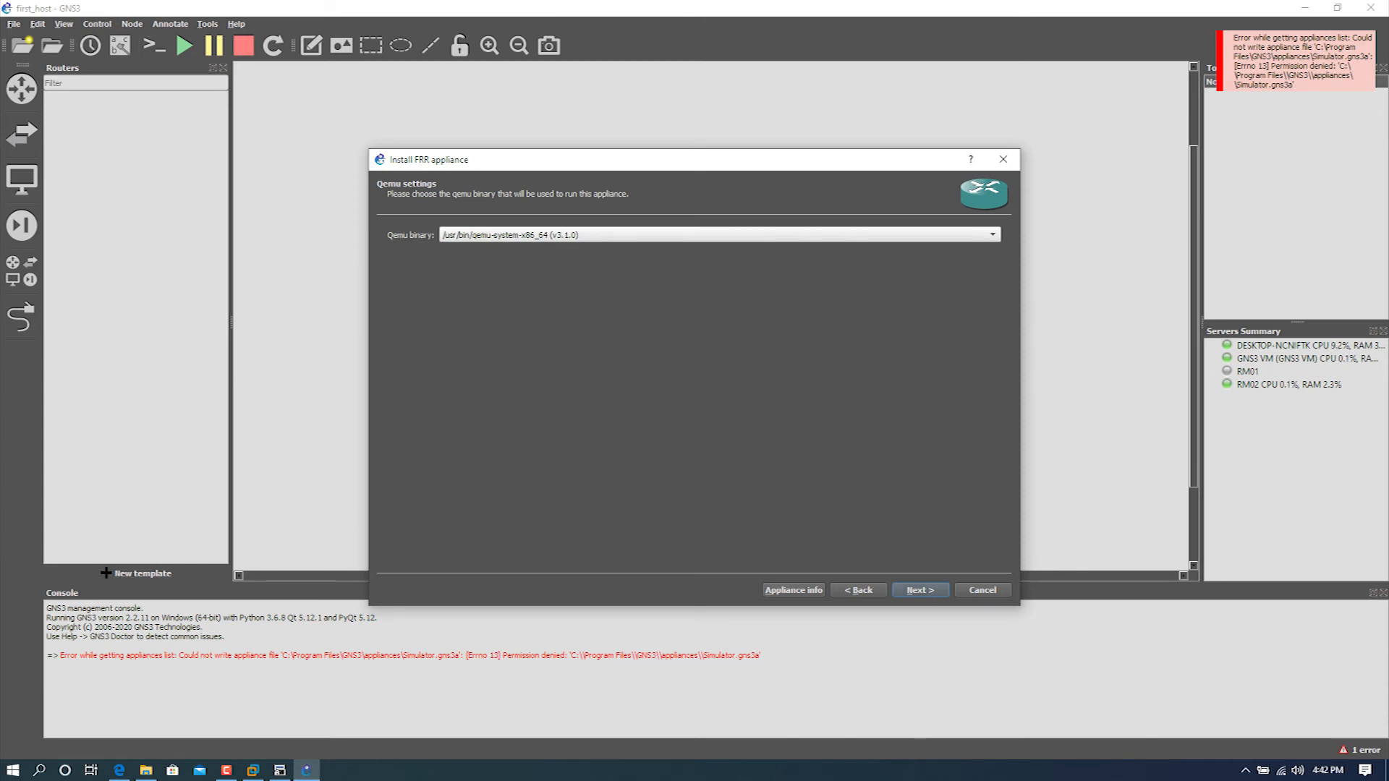
pyautogui.press('Return')
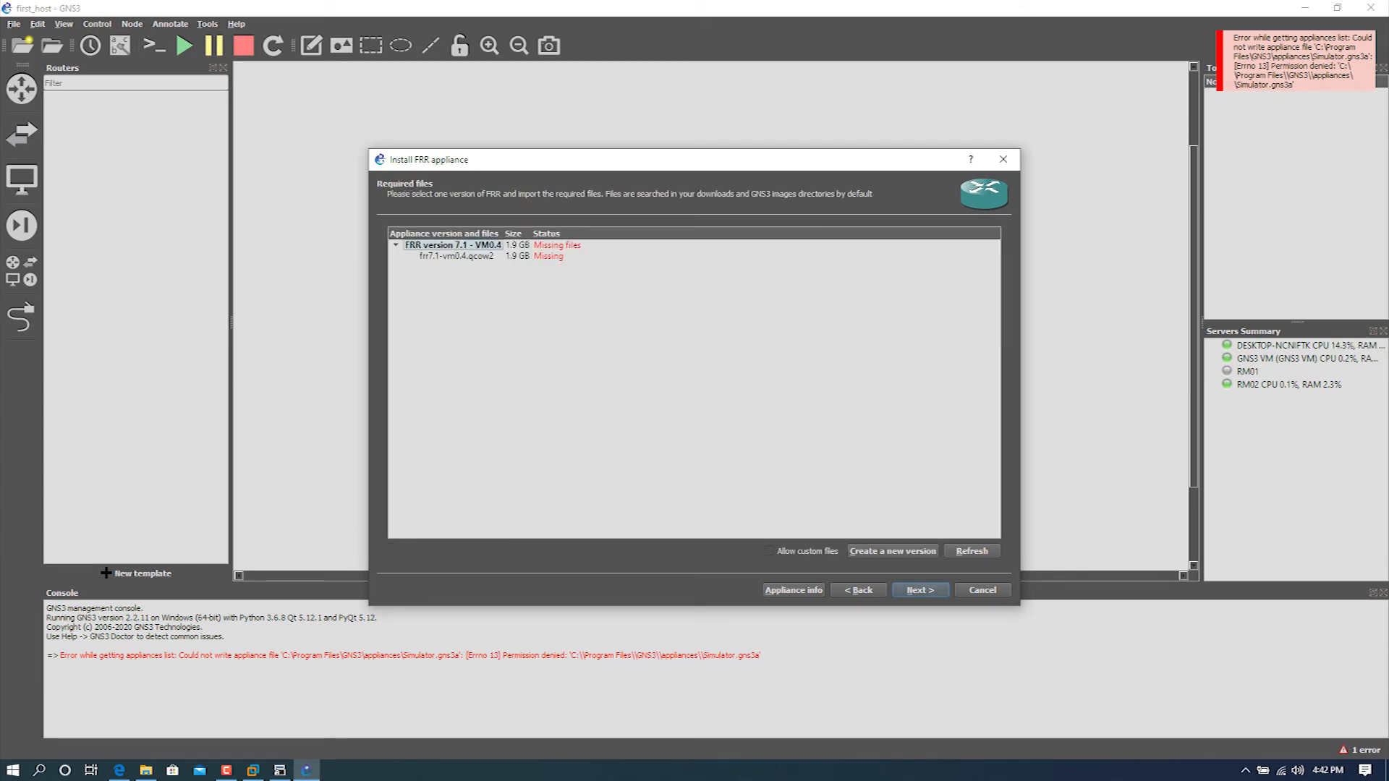
# Step: Import the missing FRR image frr7.1-vm0.4.qcow2 from the Software\Networking\FRR folder on drive E
pyautogui.click(457, 256)
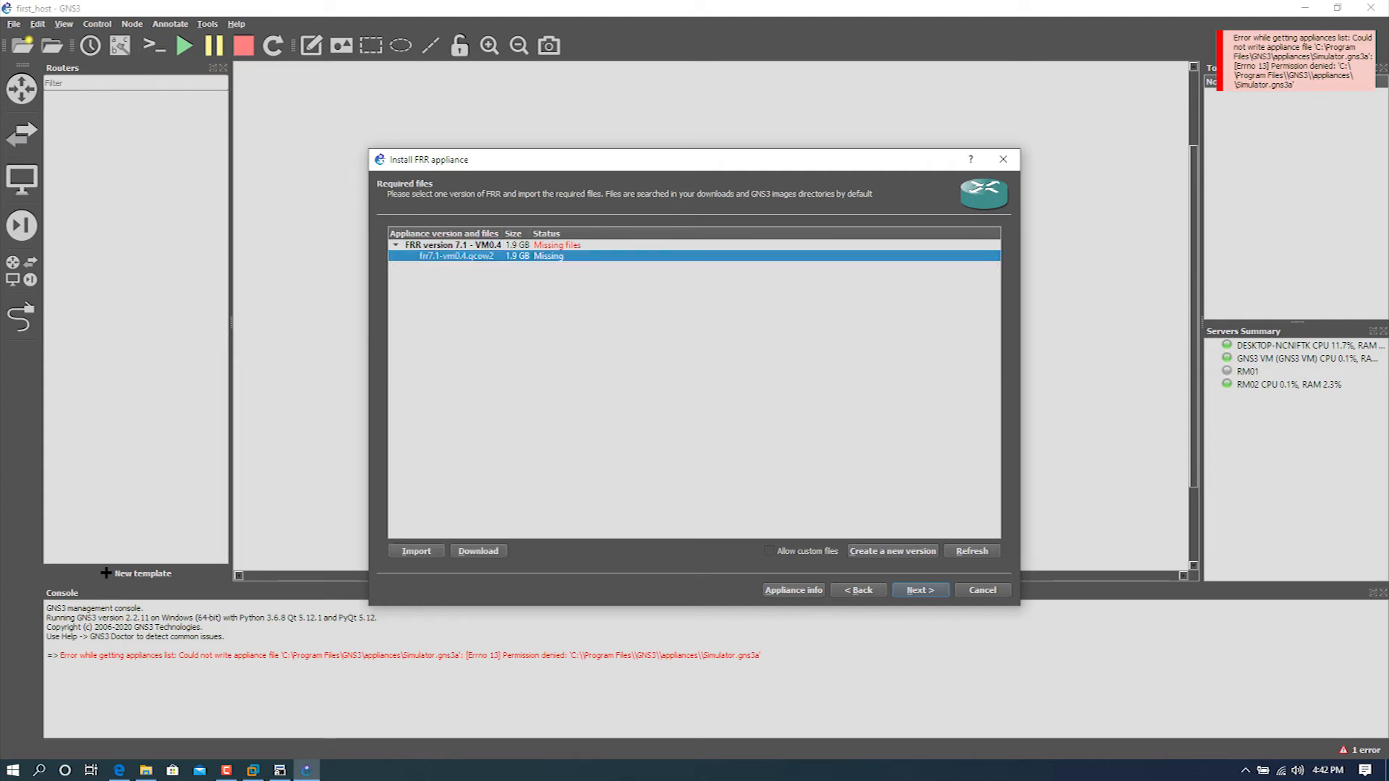
pyautogui.click(416, 551)
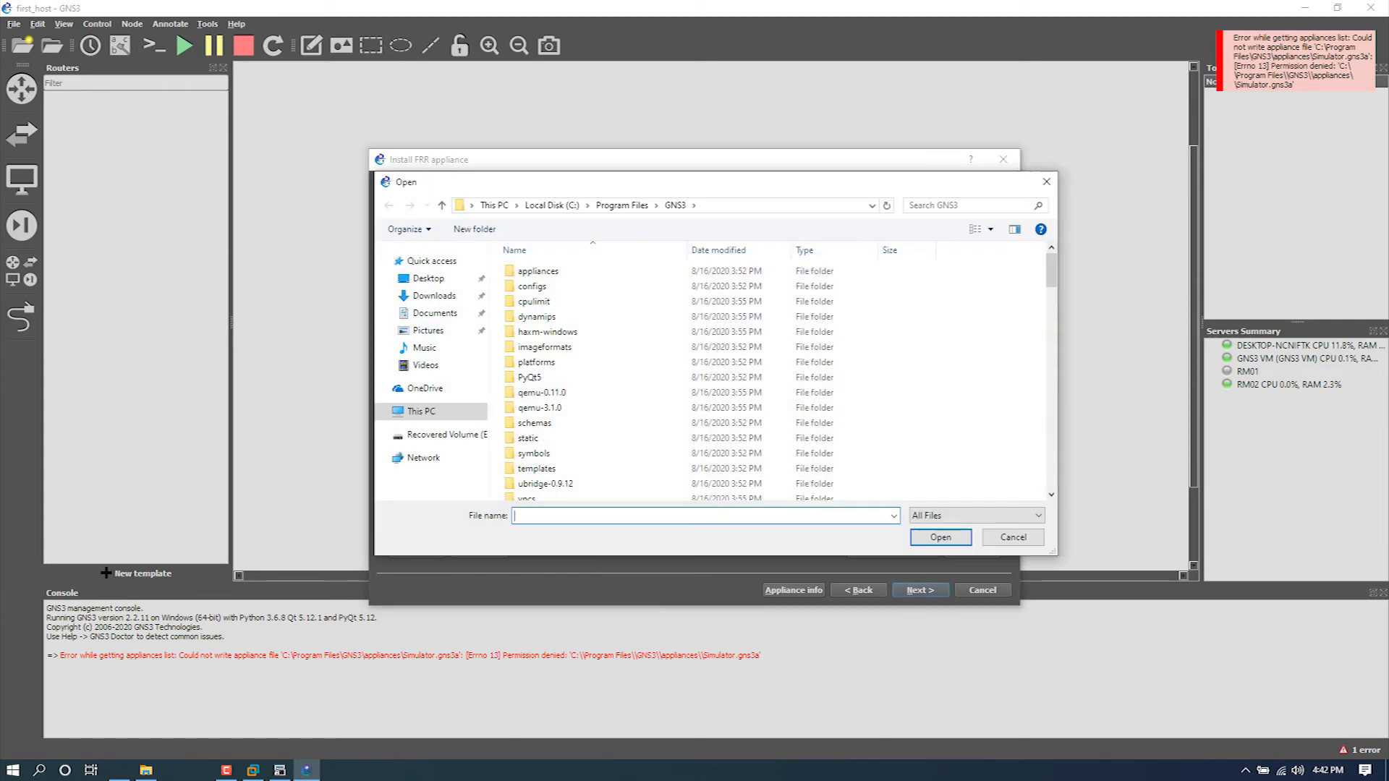
pyautogui.doubleClick(500, 302)
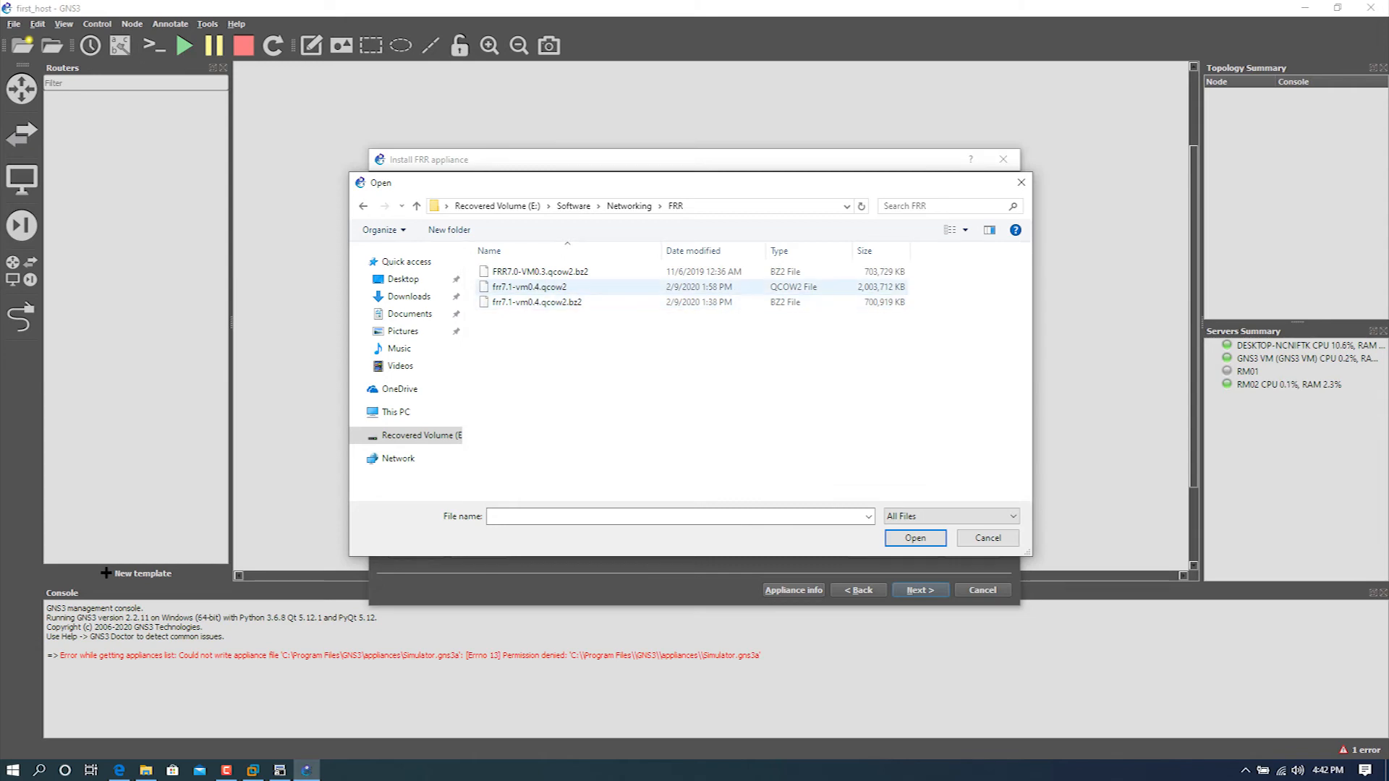
pyautogui.click(529, 287)
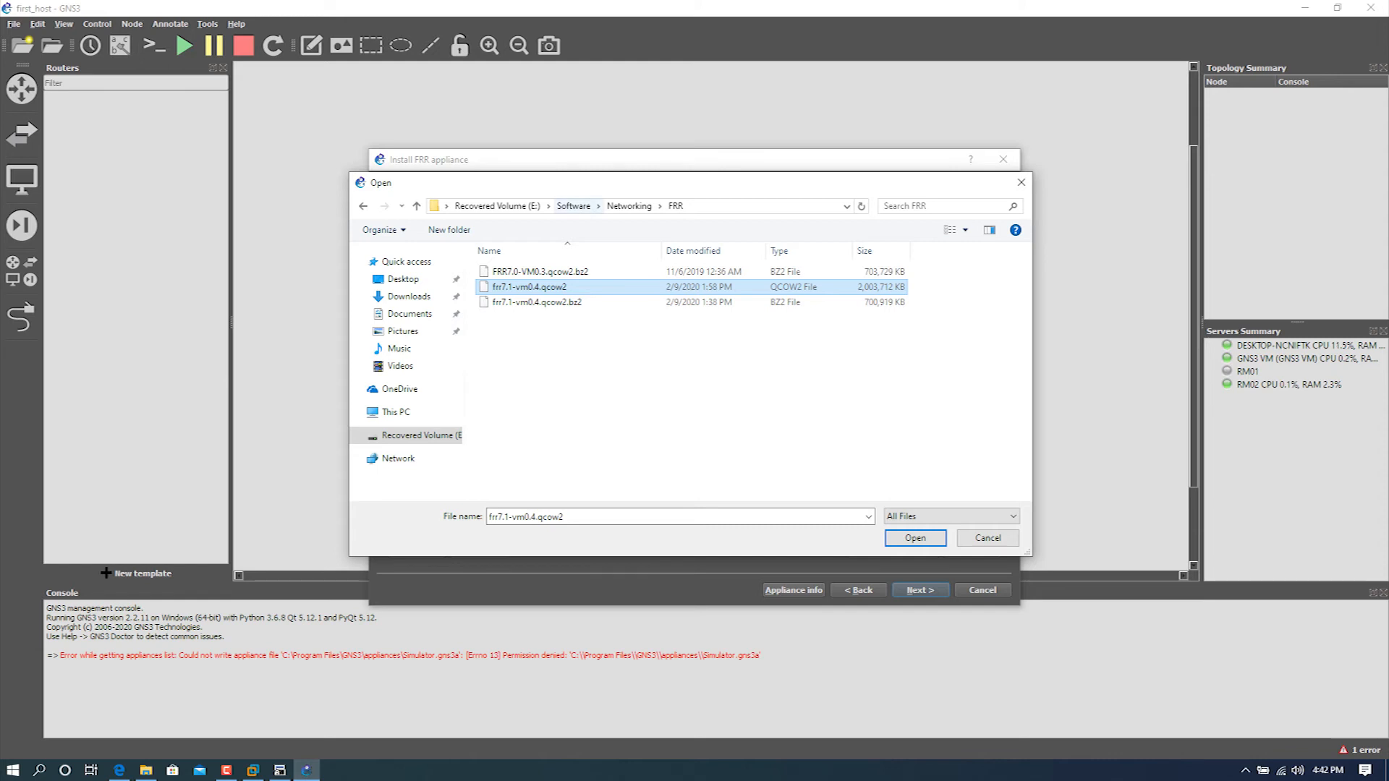
pyautogui.click(628, 206)
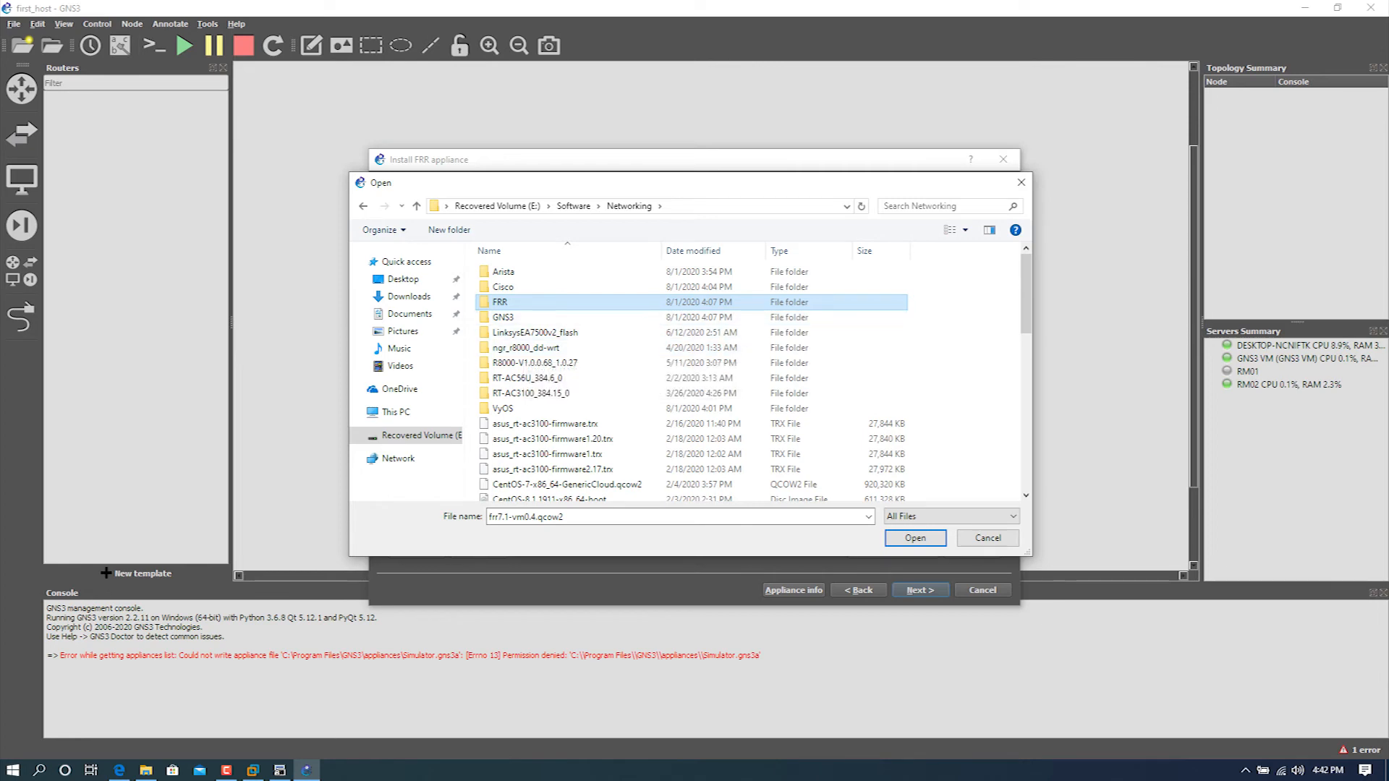
pyautogui.press('Return')
pyautogui.press('Up')
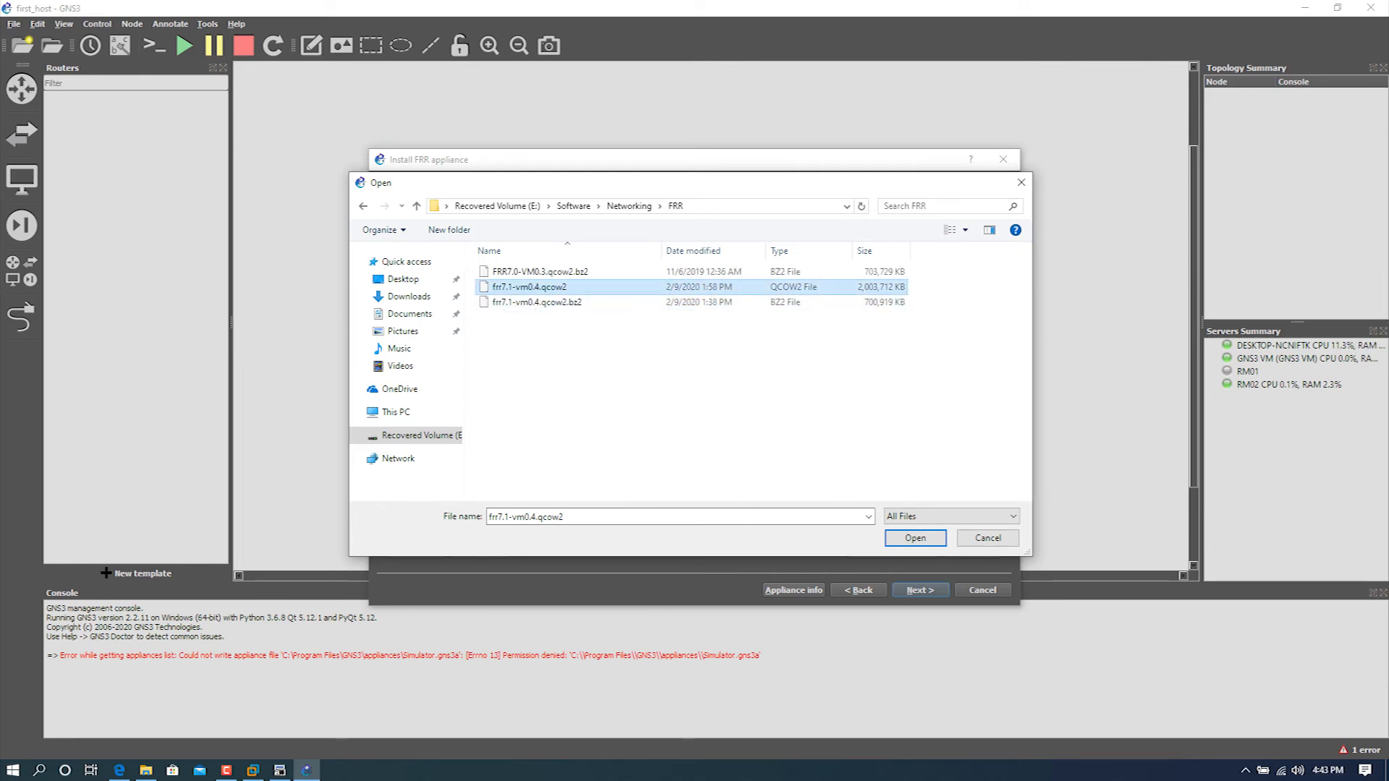
pyautogui.press('Return')
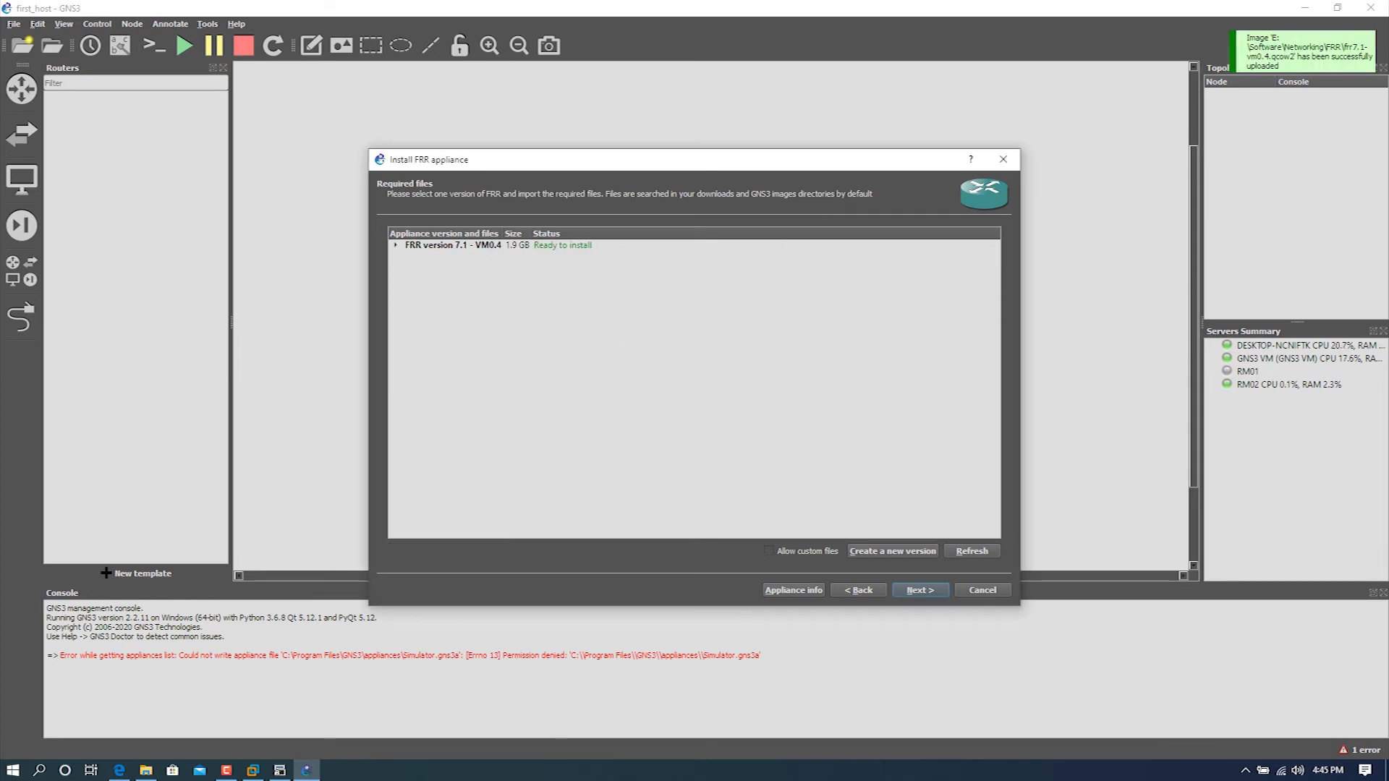
# Step: Select FRR version 7.1 - VM0.4 and confirm its installation
pyautogui.click(396, 246)
pyautogui.click(452, 245)
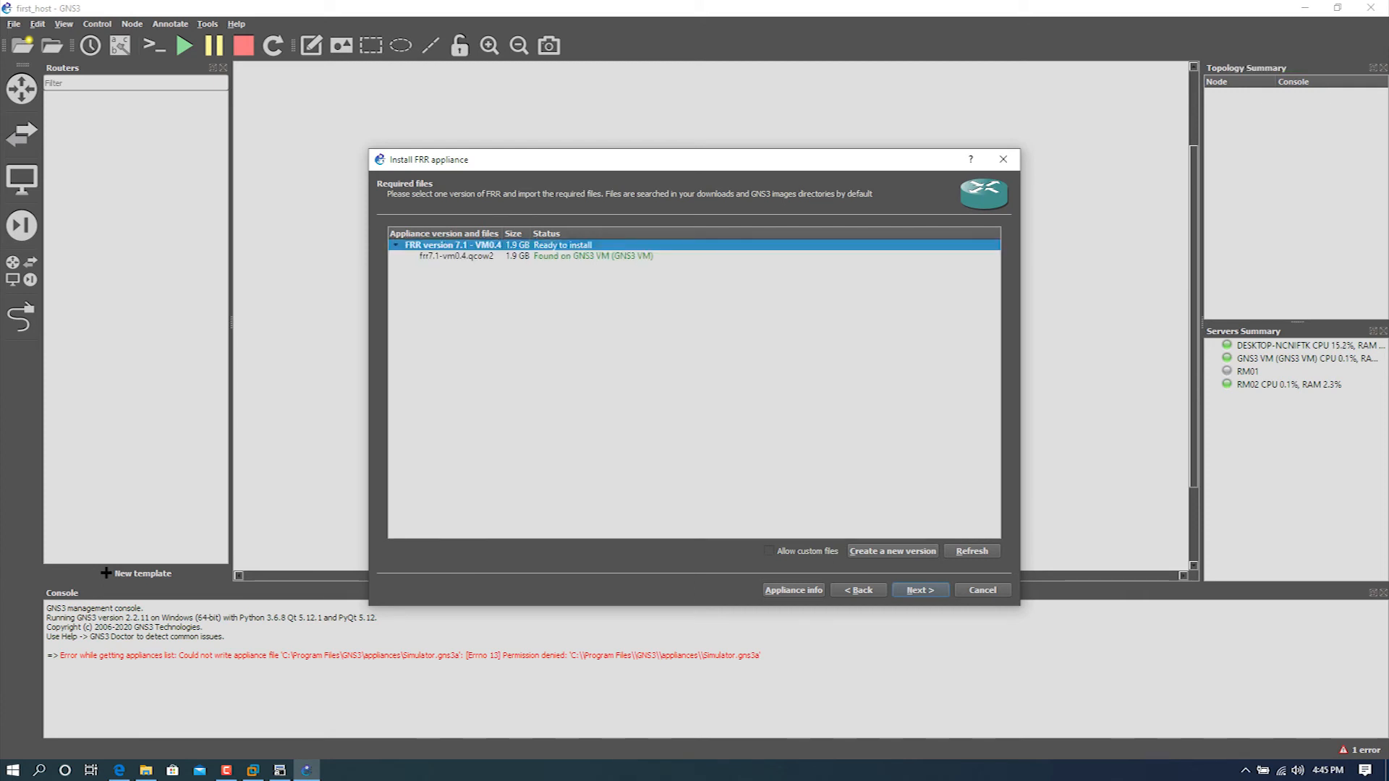
pyautogui.press('Return')
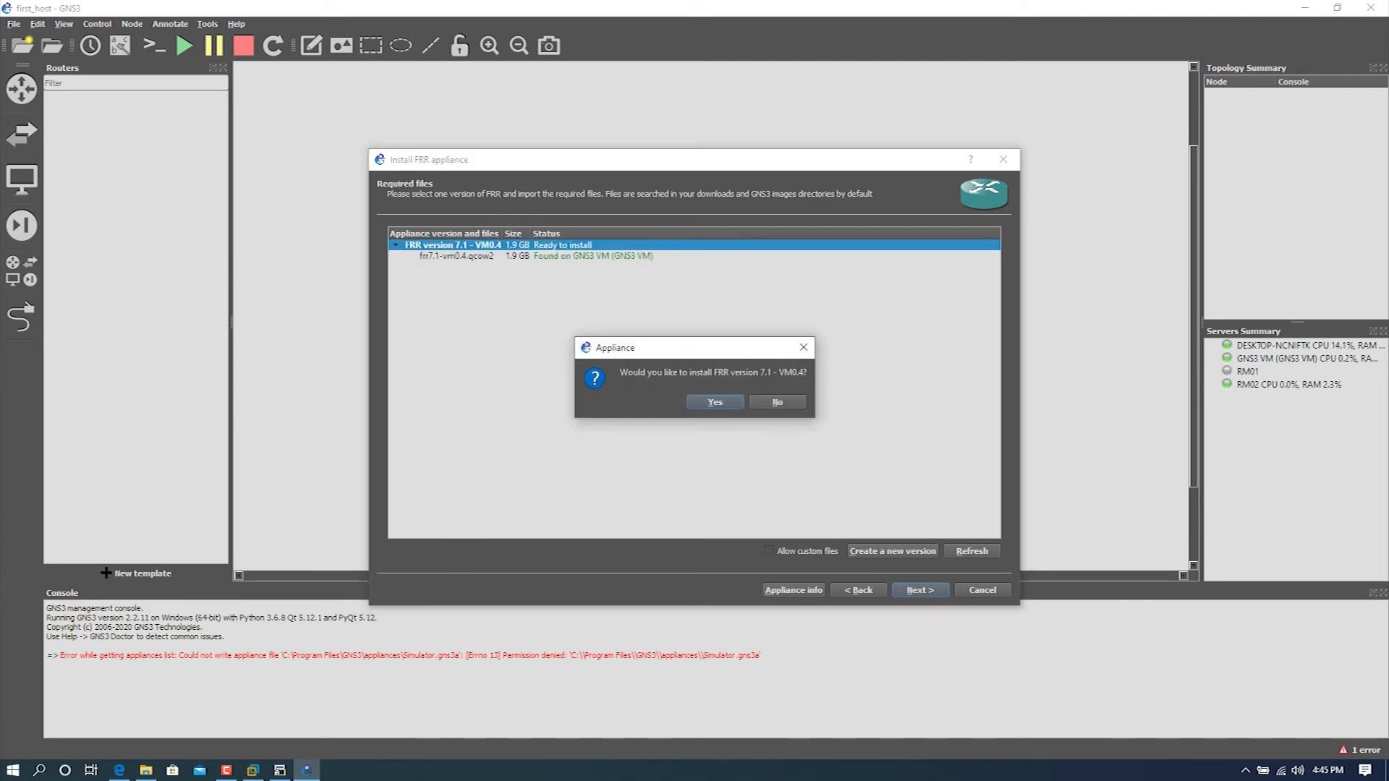
pyautogui.press('Return')
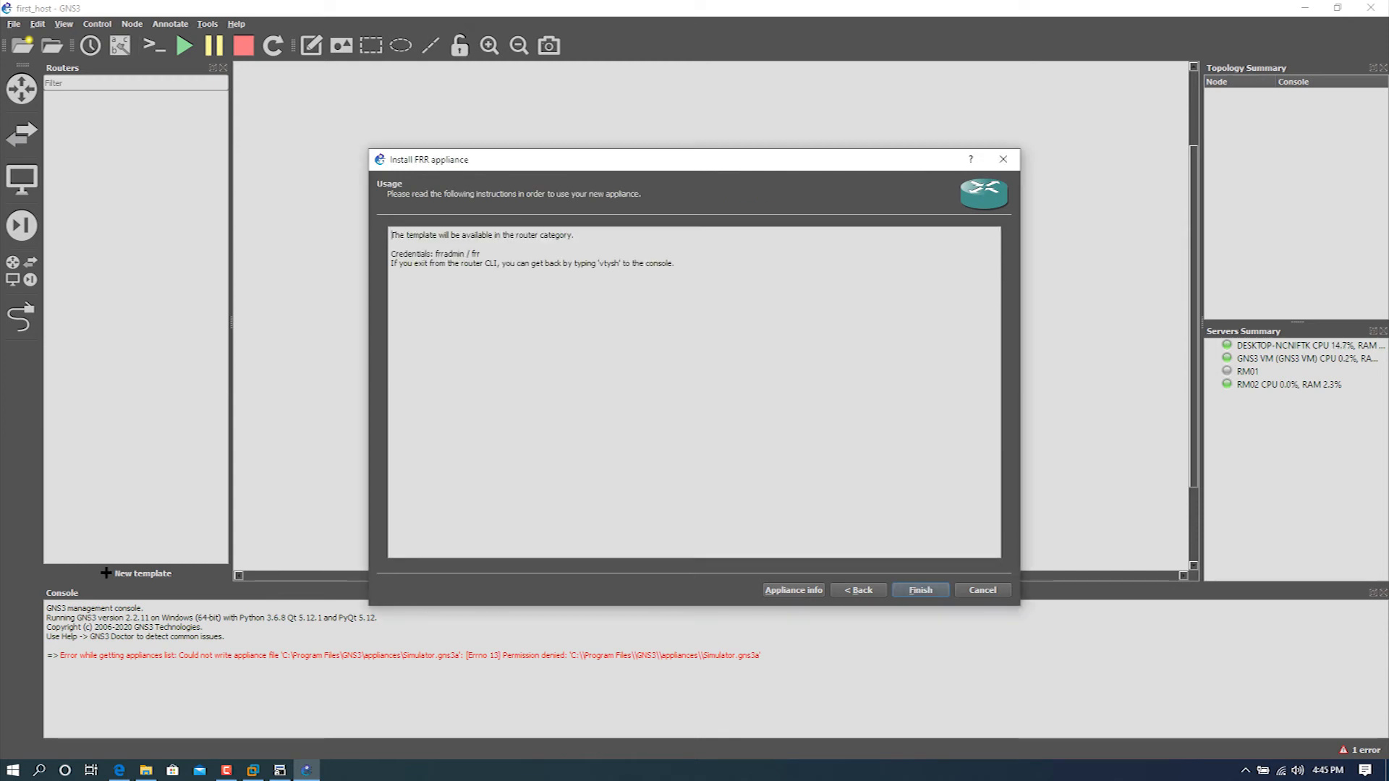
# Step: Finish the FRR appliance installation and place two FRR 7.1 - VM0.4 routers side by side in the workspace
pyautogui.press('Return')
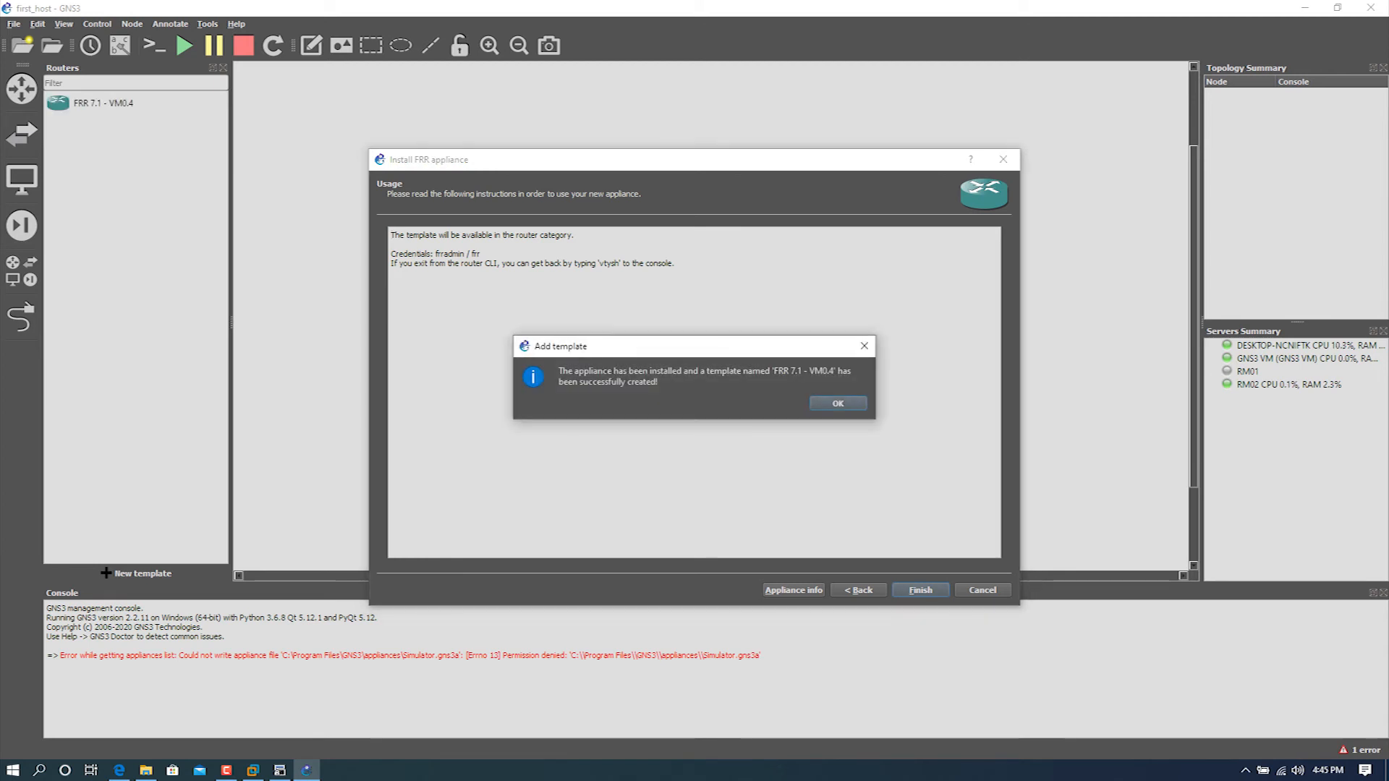
pyautogui.press('Return')
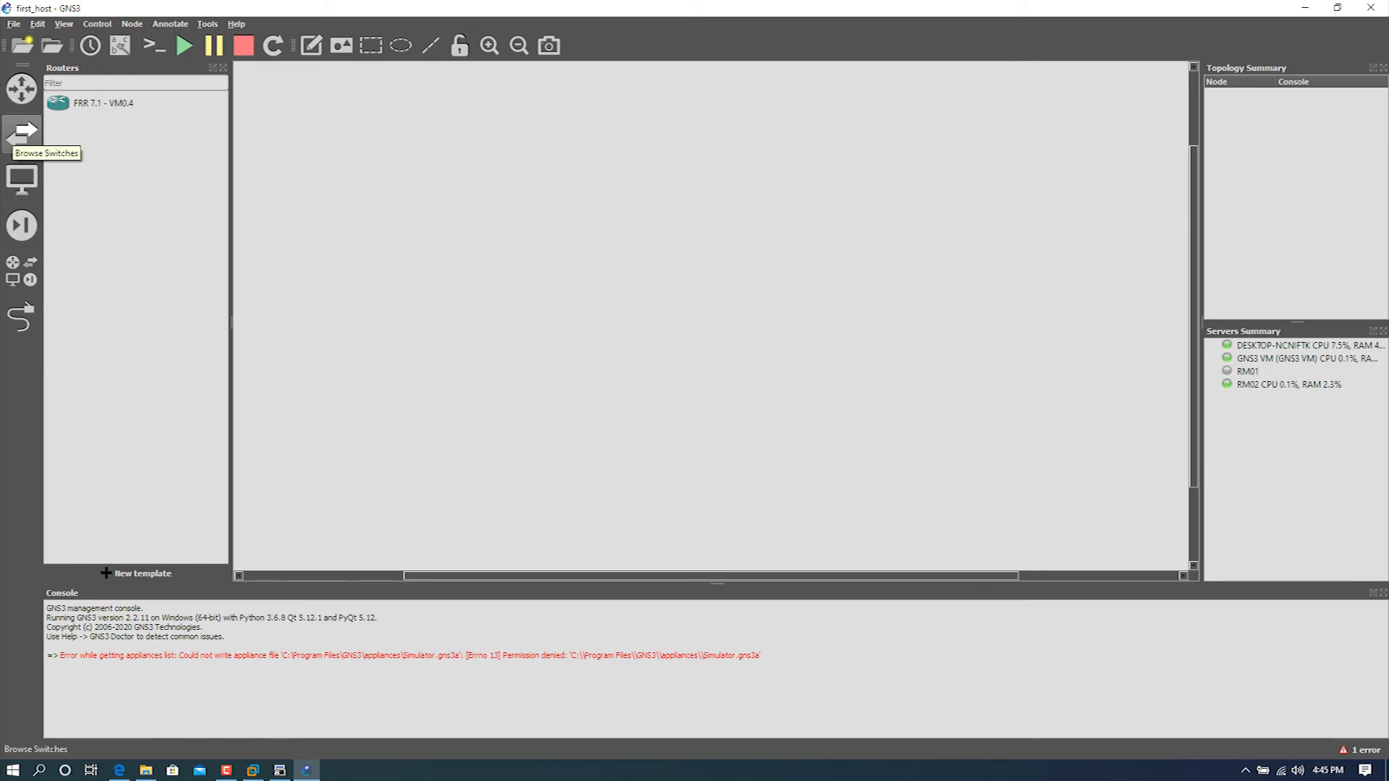
pyautogui.click(95, 107)
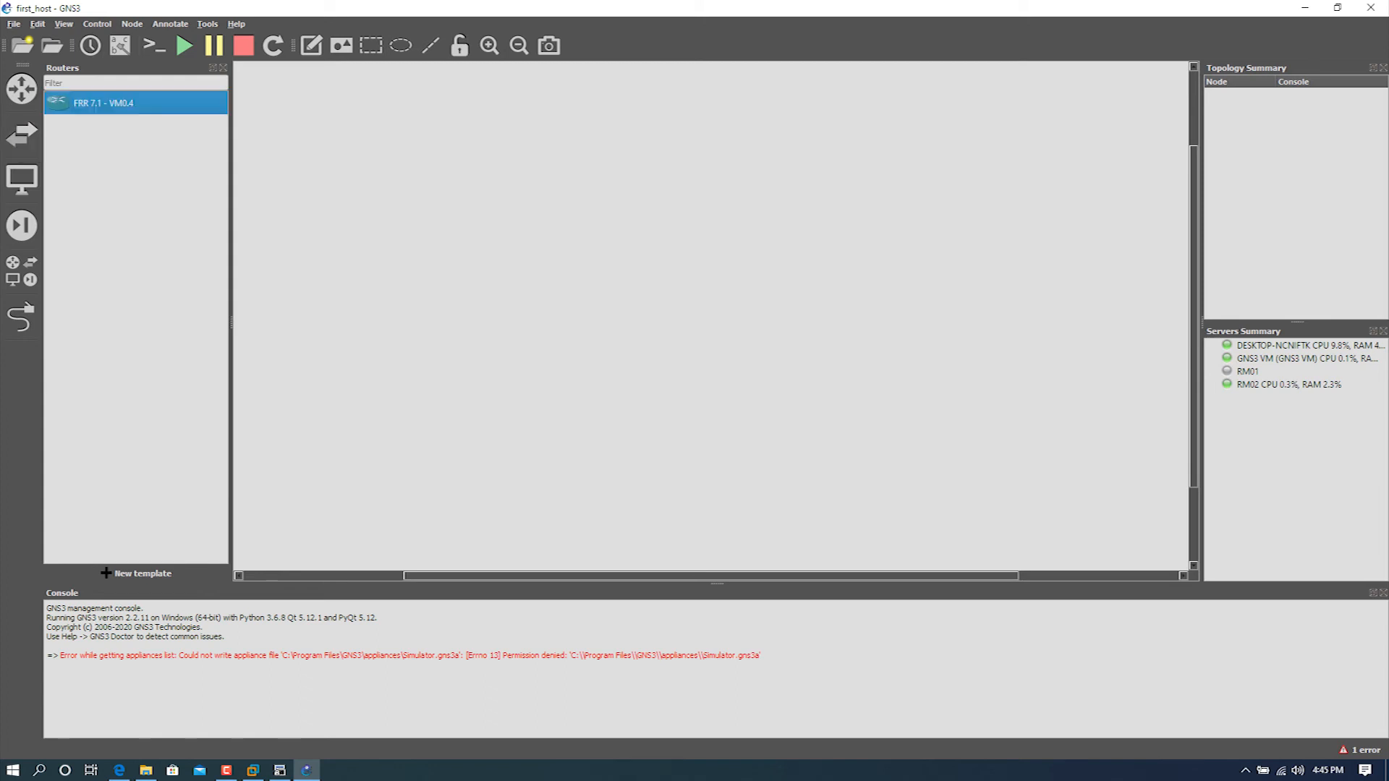
pyautogui.moveTo(96, 107); pyautogui.dragTo(504, 239)
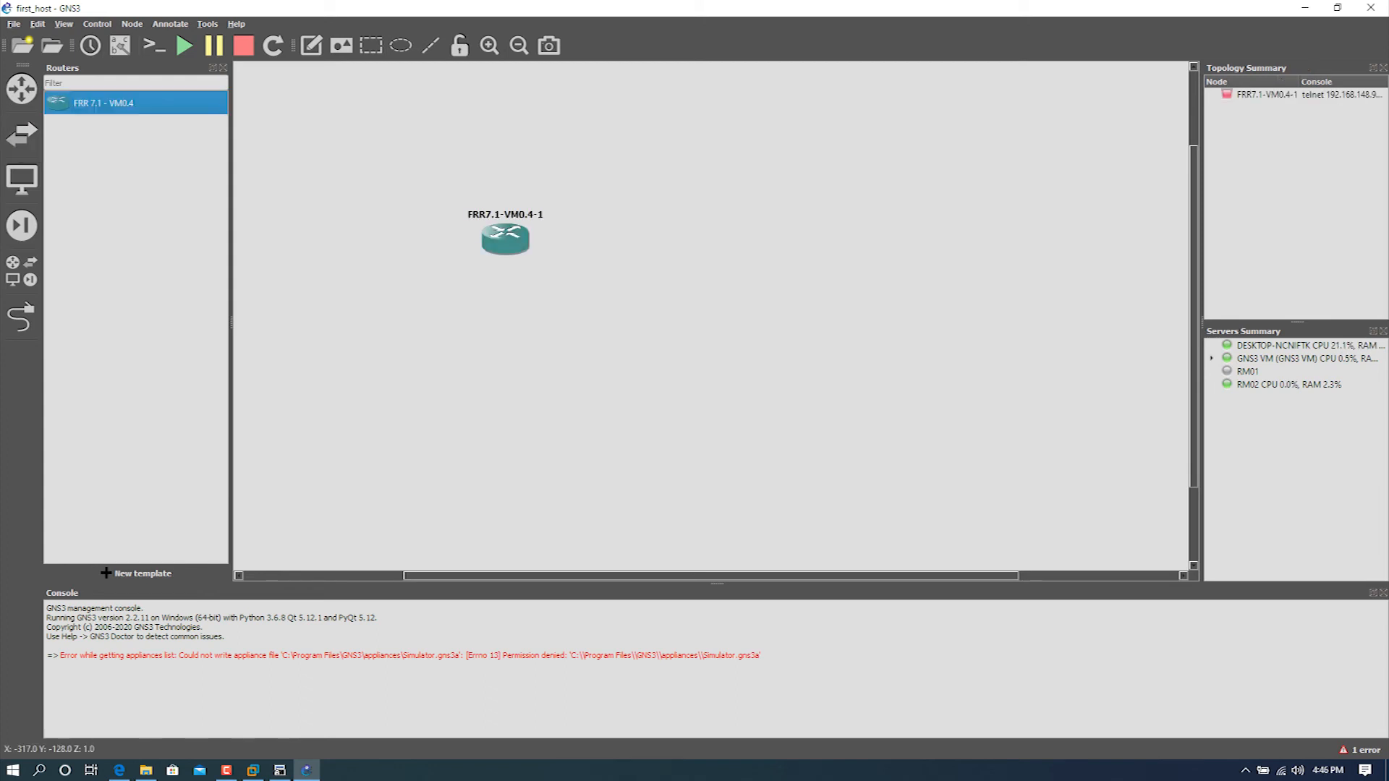
pyautogui.moveTo(95, 102); pyautogui.dragTo(637, 238)
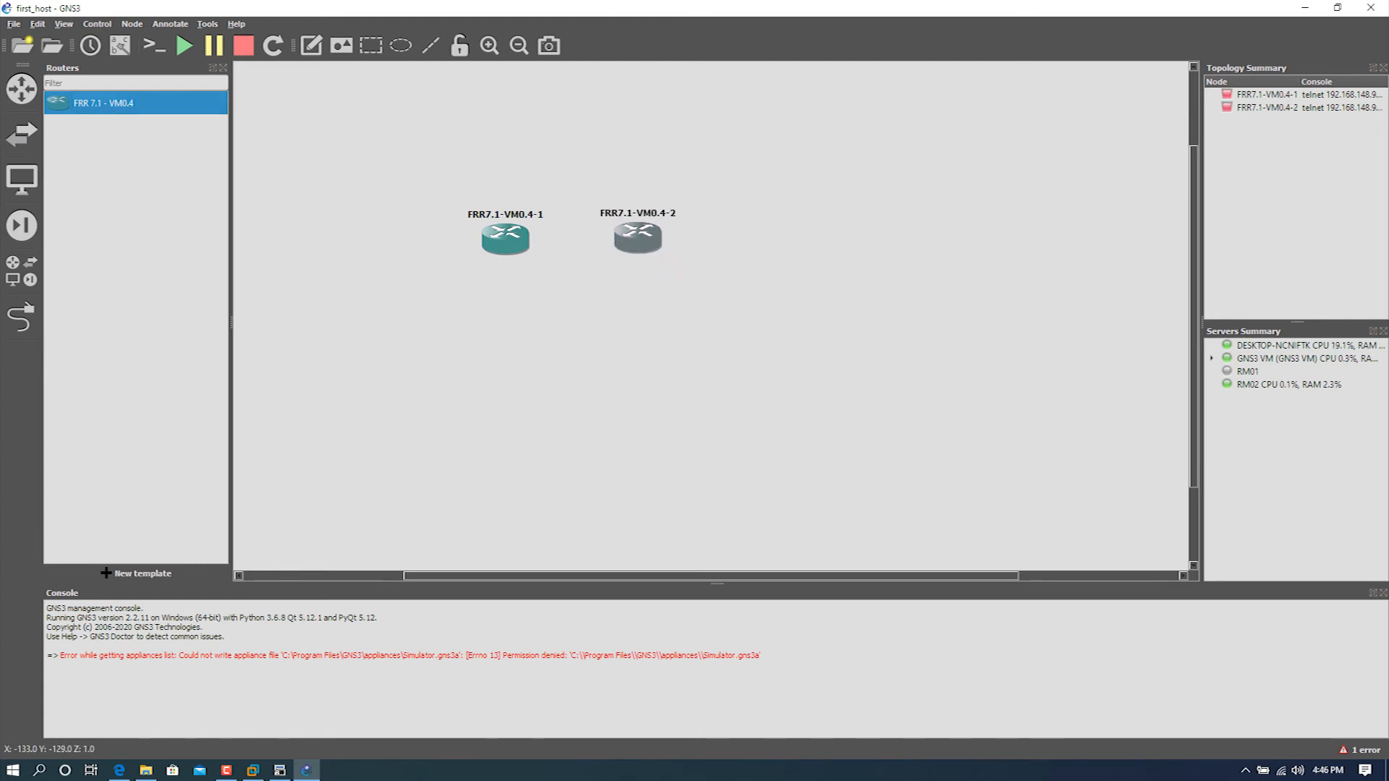
# Step: Examine the QEMU node properties of the routers, including general, HDD, CD/DVD, network, advanced and usage settings, without changing anything
pyautogui.rightClick(510, 235)
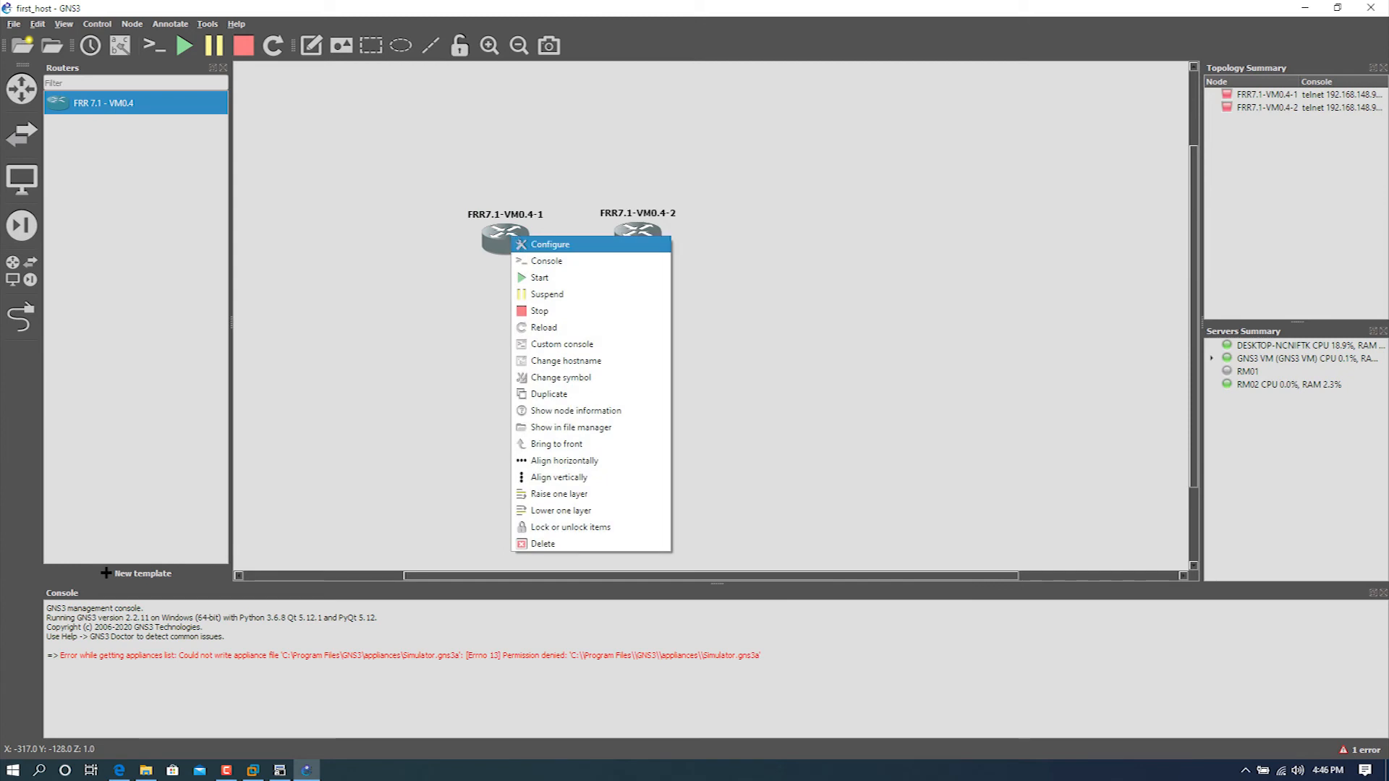
pyautogui.click(550, 244)
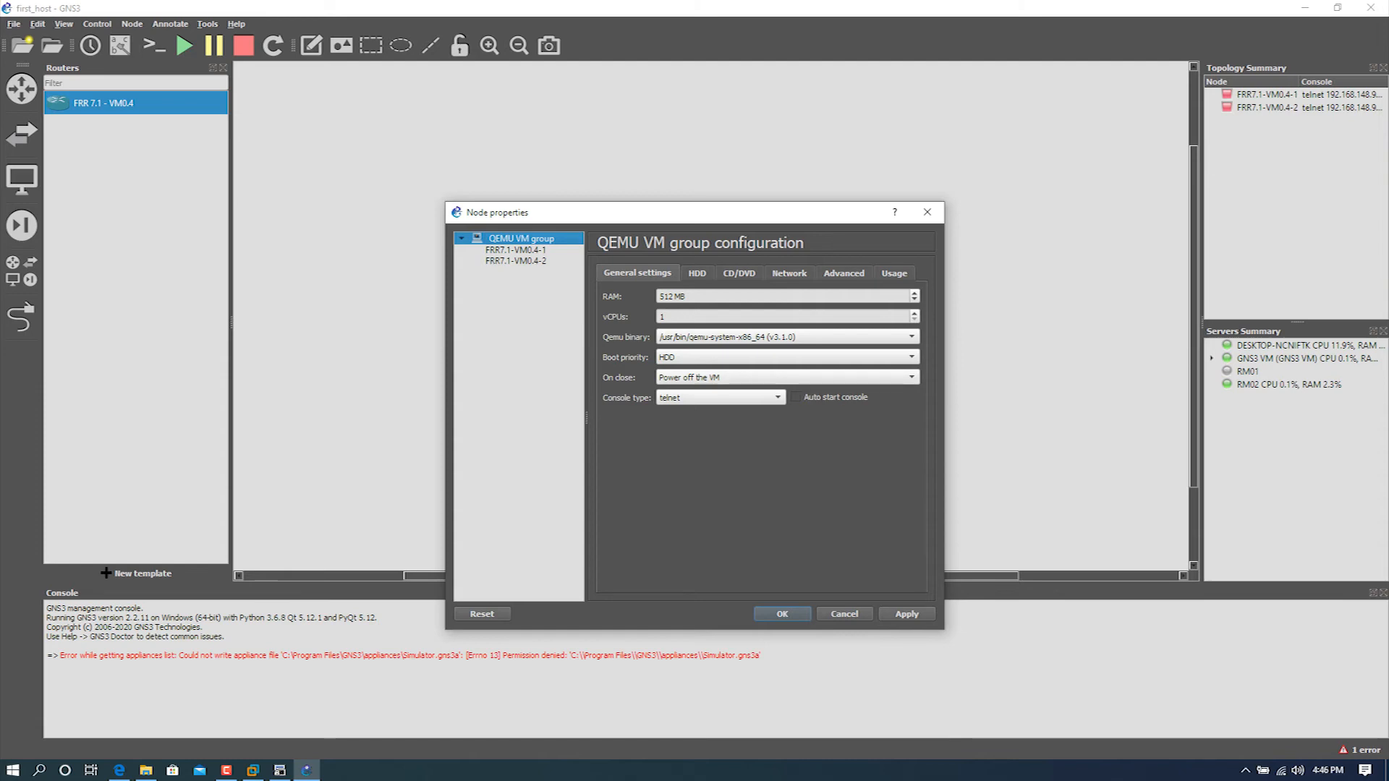
pyautogui.click(697, 274)
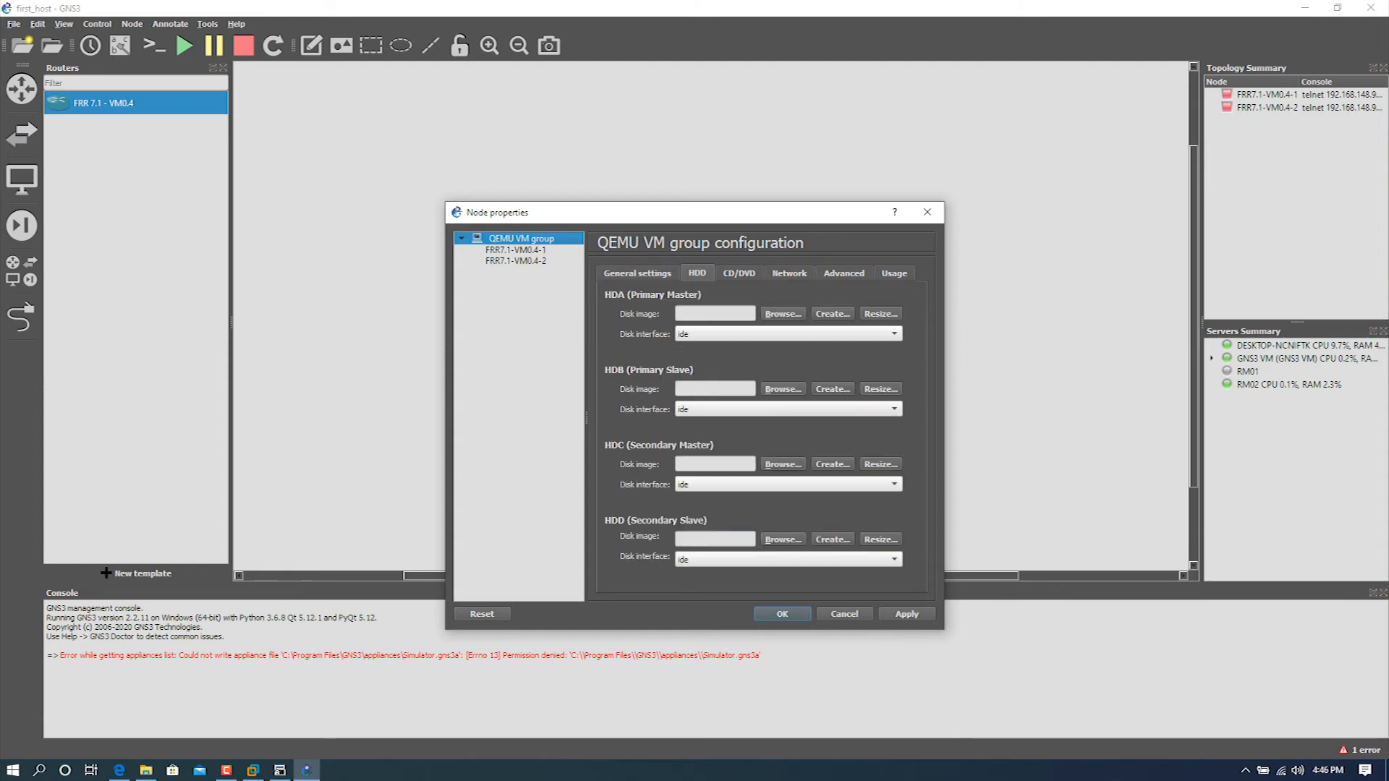
pyautogui.click(739, 274)
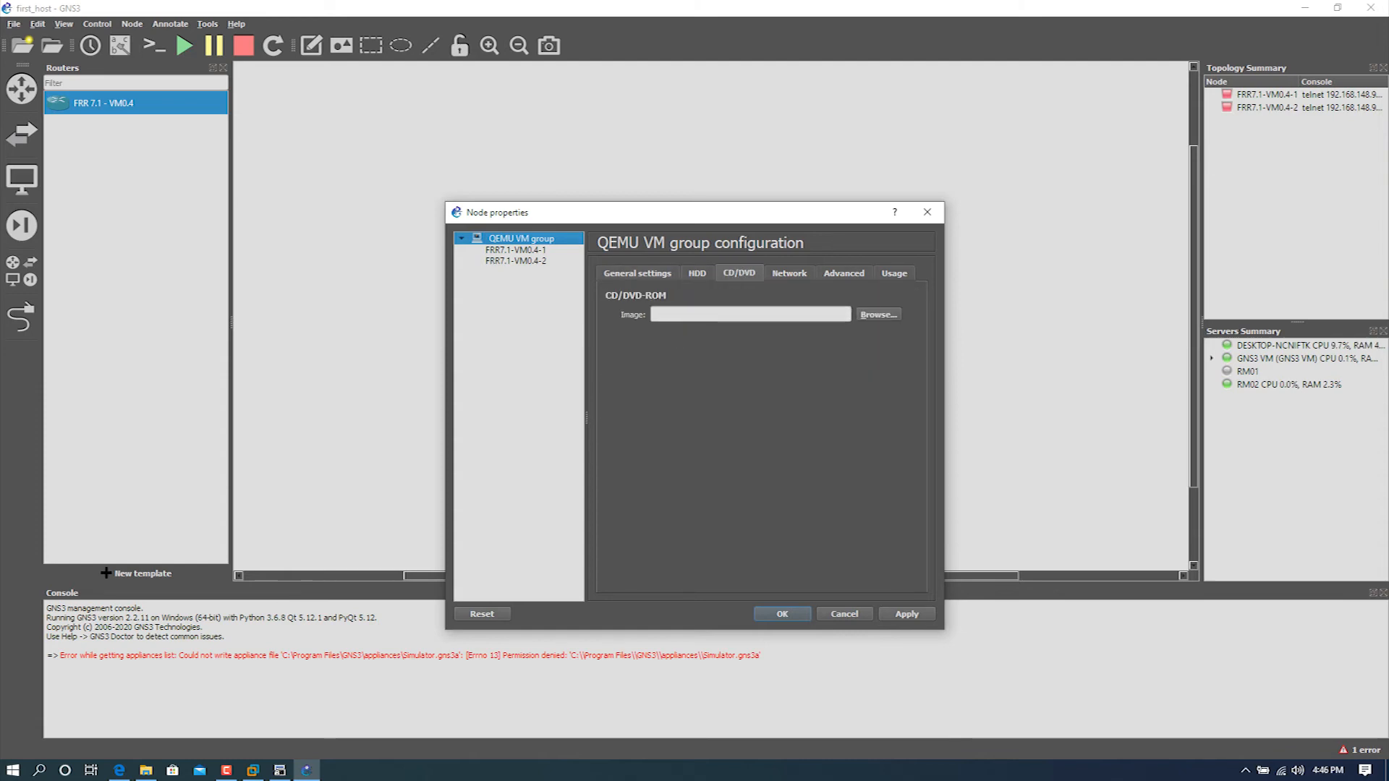
pyautogui.click(789, 274)
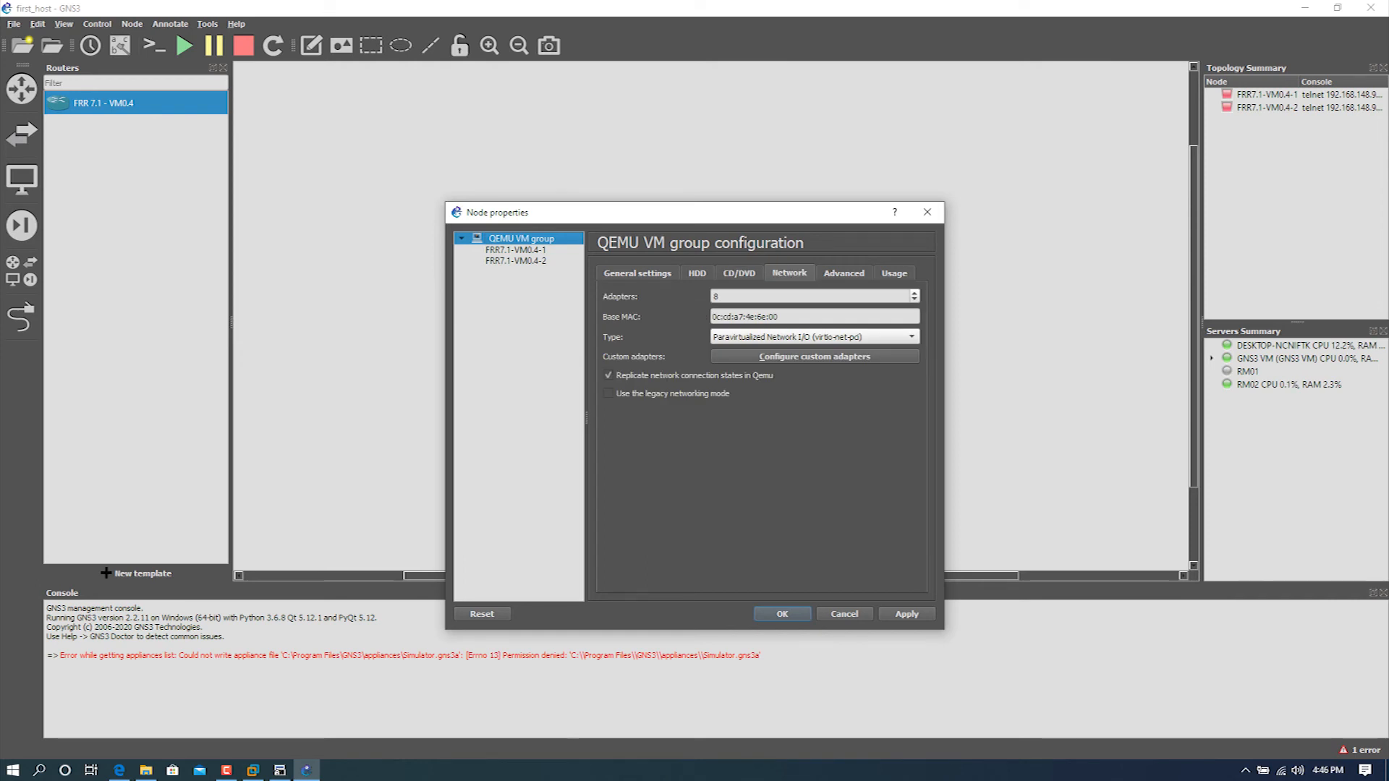
pyautogui.click(843, 274)
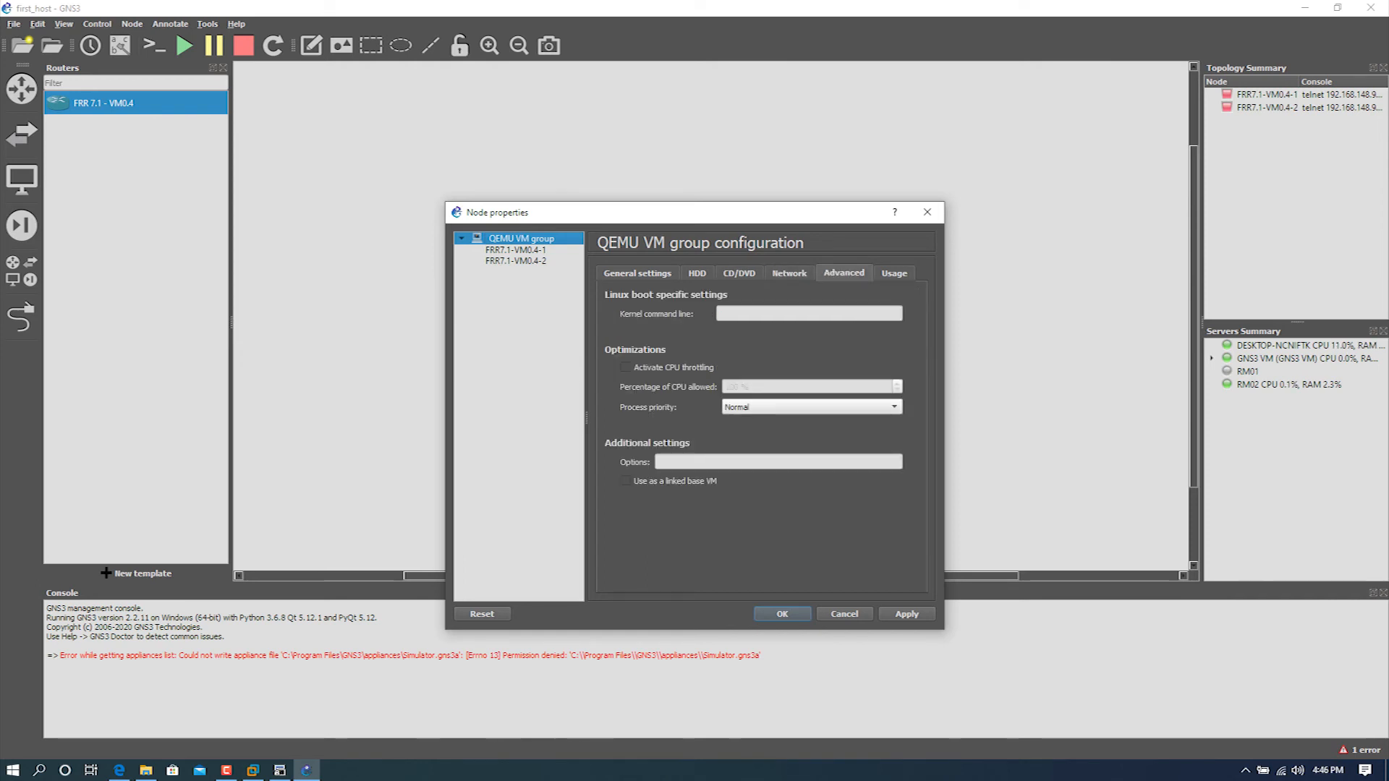
pyautogui.click(894, 273)
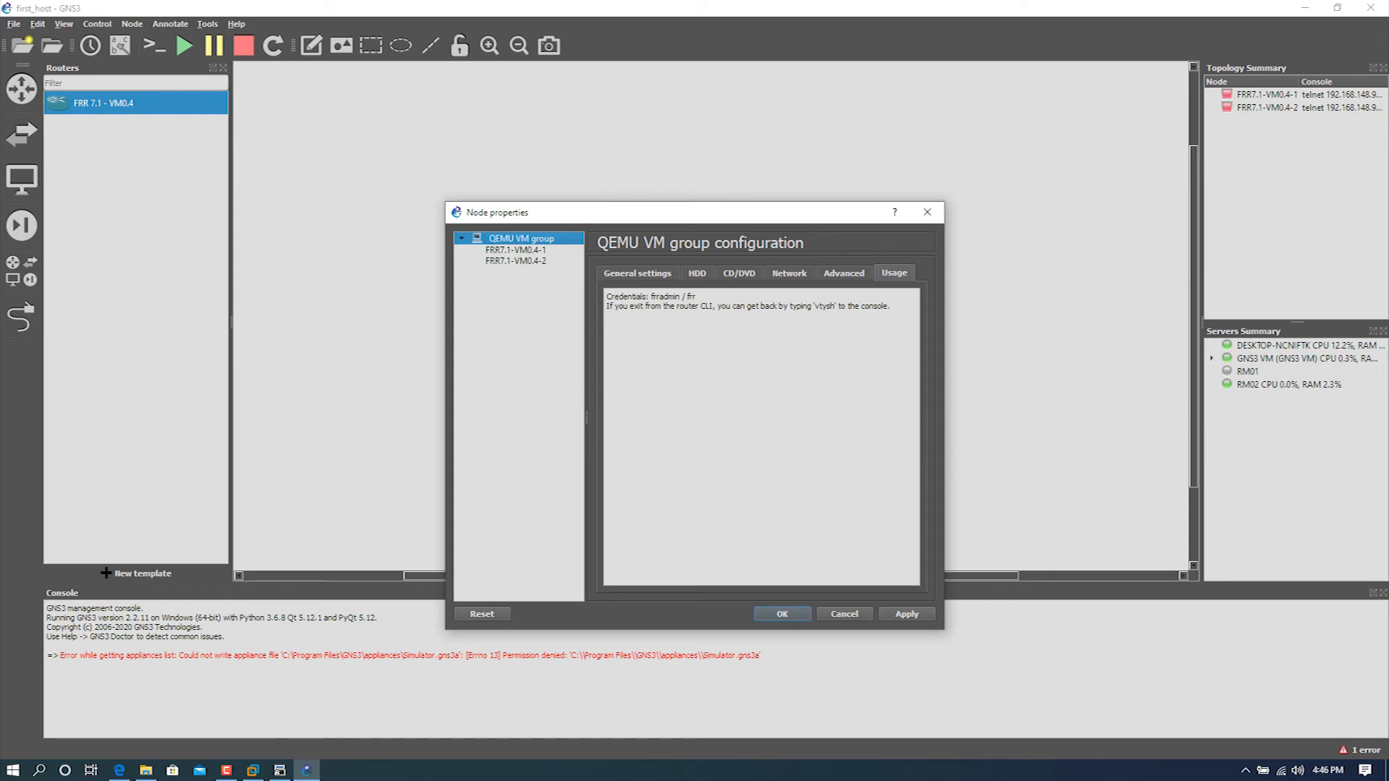
pyautogui.click(637, 273)
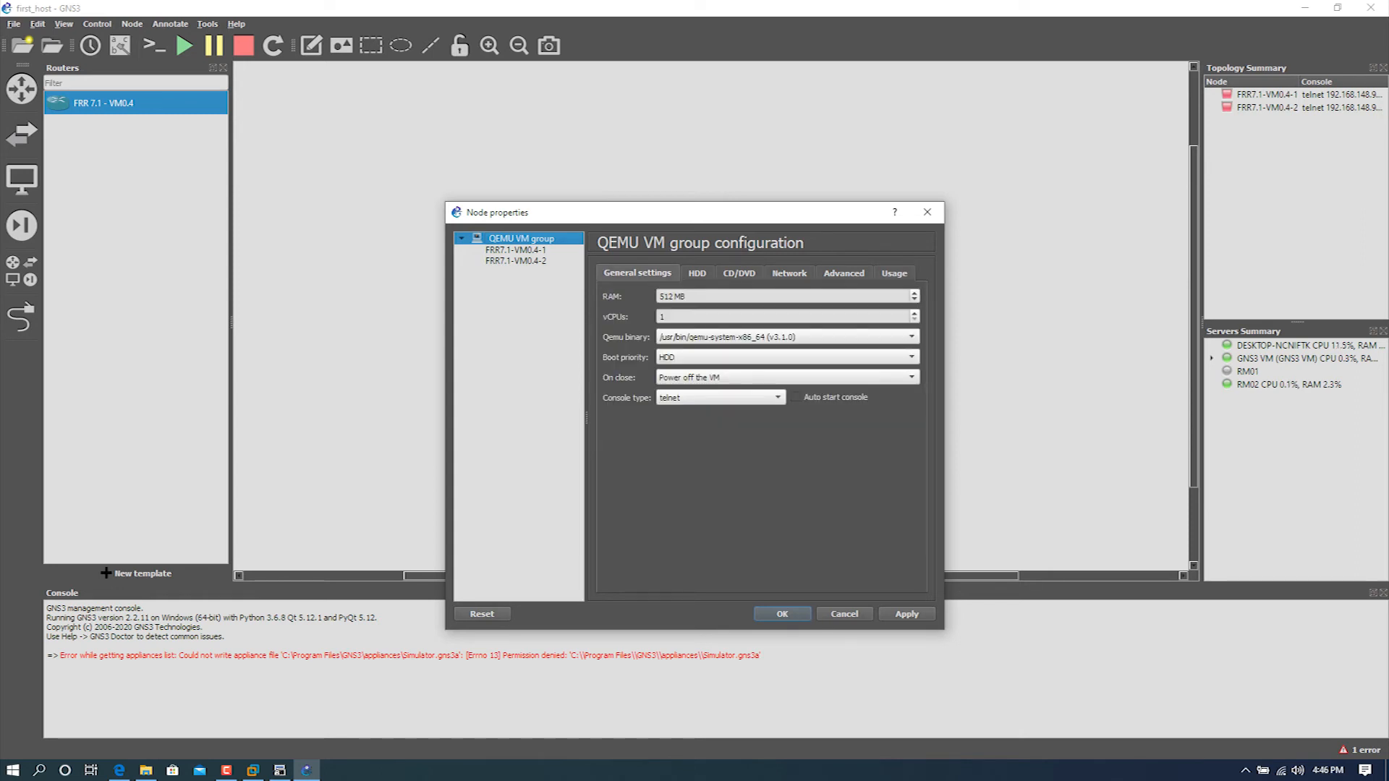
pyautogui.press('Escape')
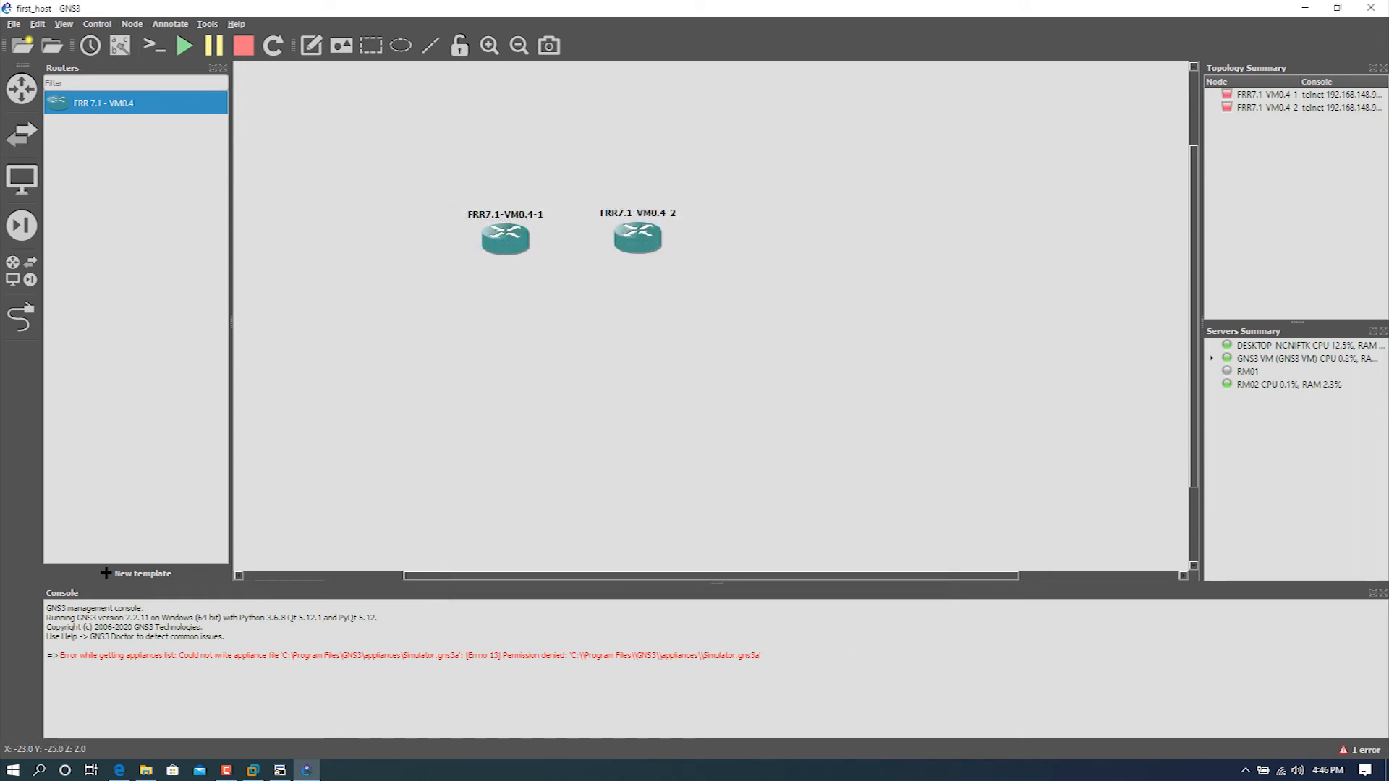
# Step: Change the hostname of router FRR7.1-VM0.4-1 to R1 and shift its label slightly above the router
pyautogui.doubleClick(505, 214)
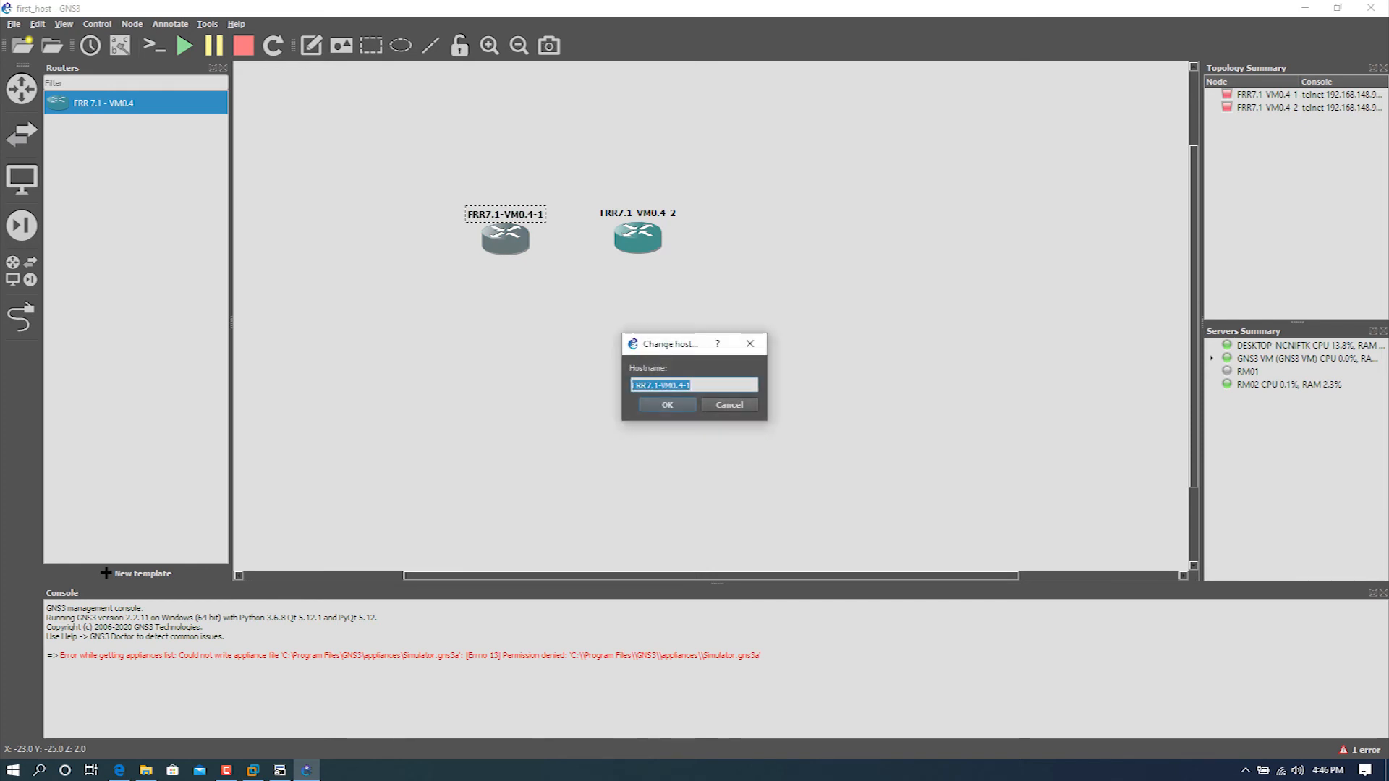
pyautogui.write('R1')
pyautogui.press('Return')
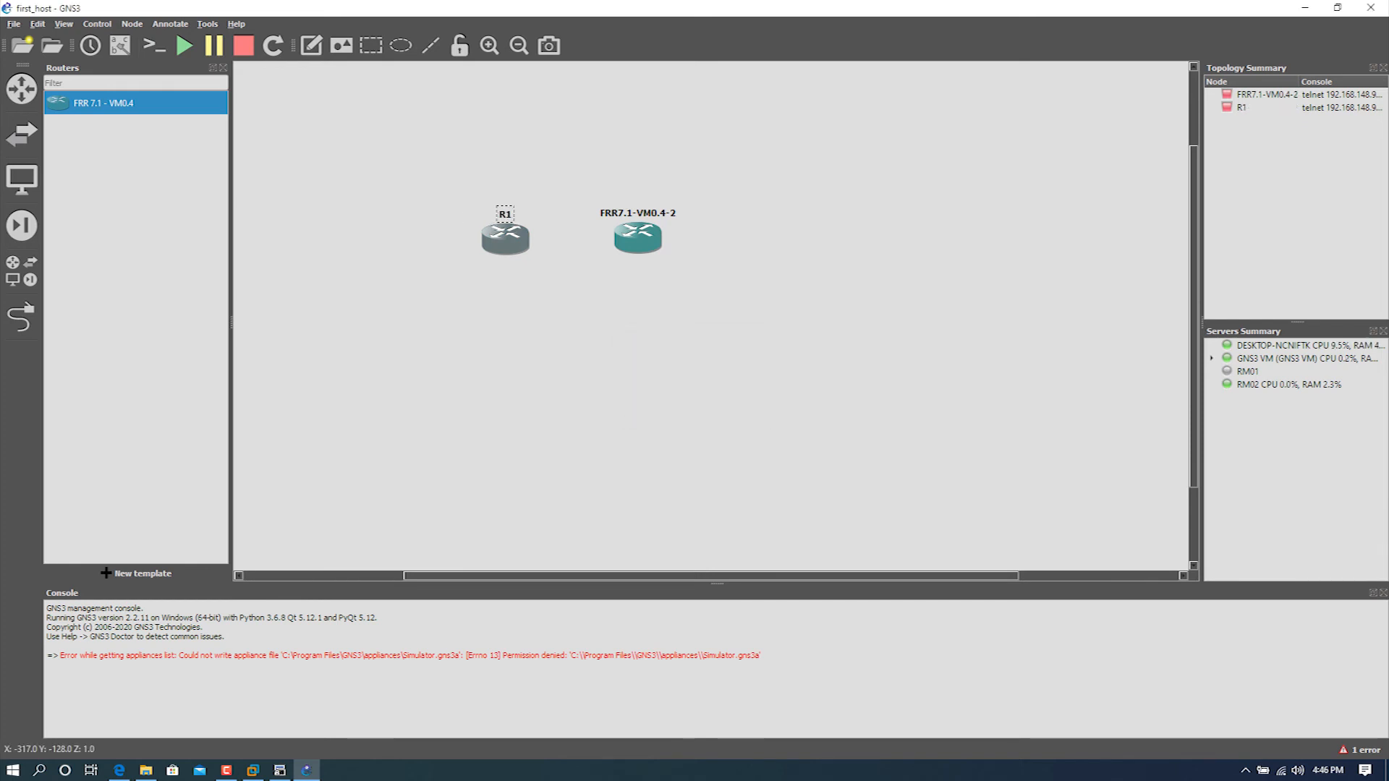
pyautogui.moveTo(504, 214)
pyautogui.mouseDown()
pyautogui.moveTo(480, 214)
pyautogui.moveTo(513, 213)
pyautogui.mouseUp()
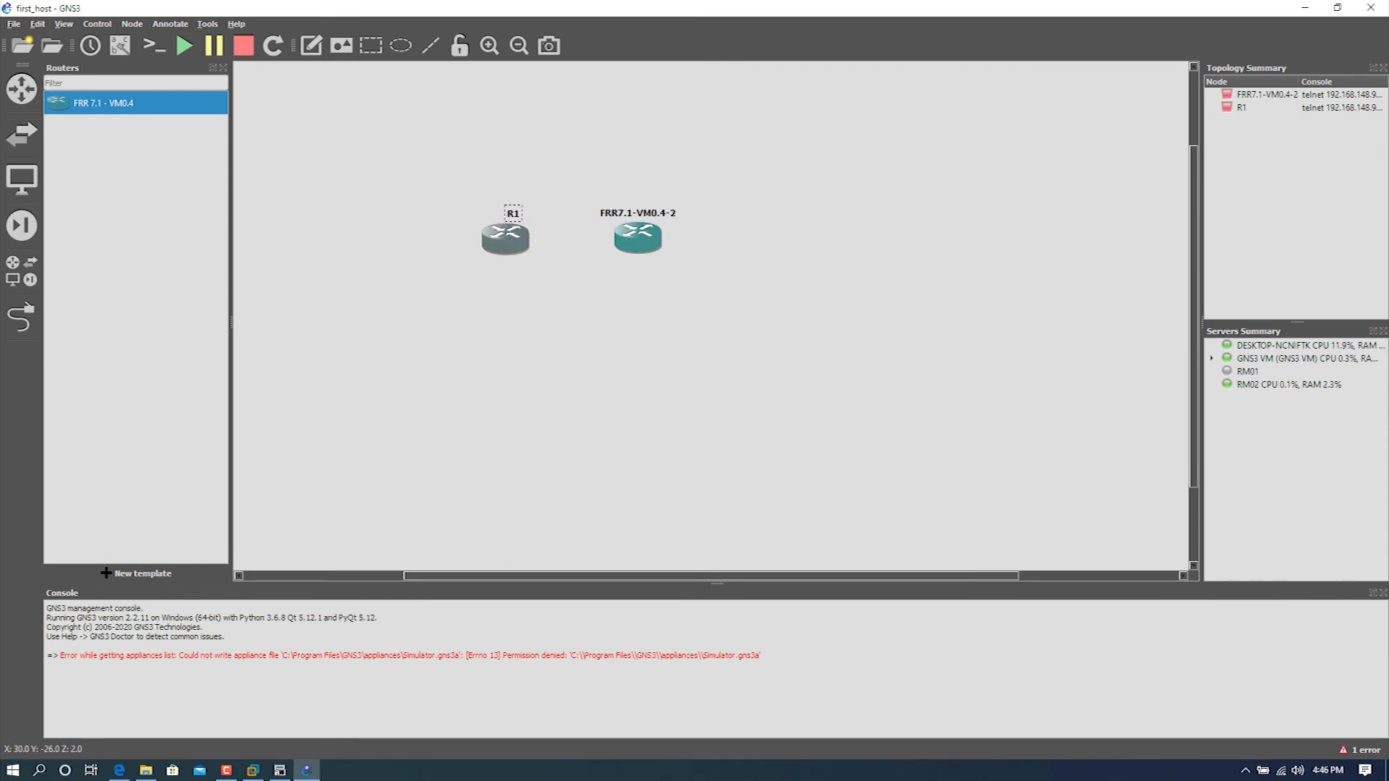
# Step: Change the hostname of router FRR7.1-VM0.4-2 to R2
pyautogui.doubleClick(637, 214)
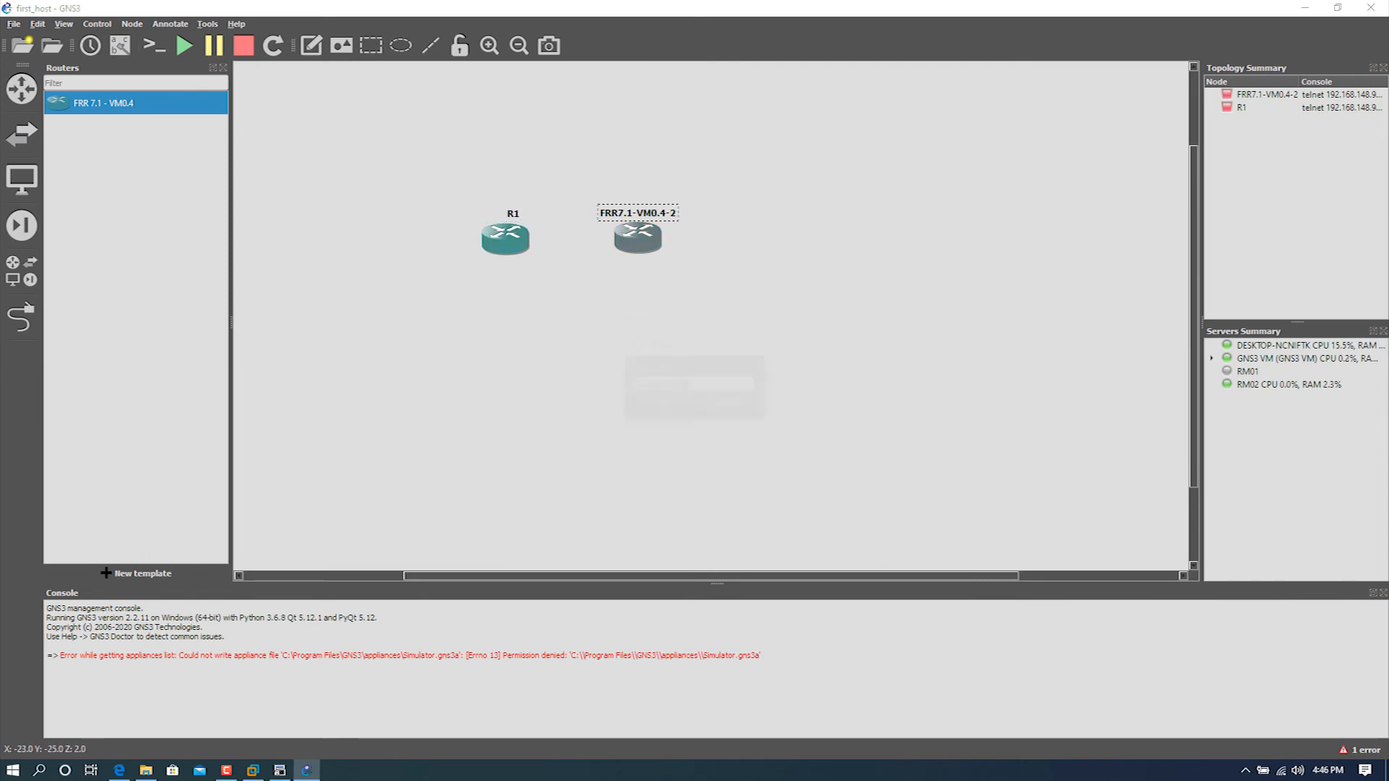
pyautogui.write('R@')
pyautogui.press('BackSpace')
pyautogui.write('2')
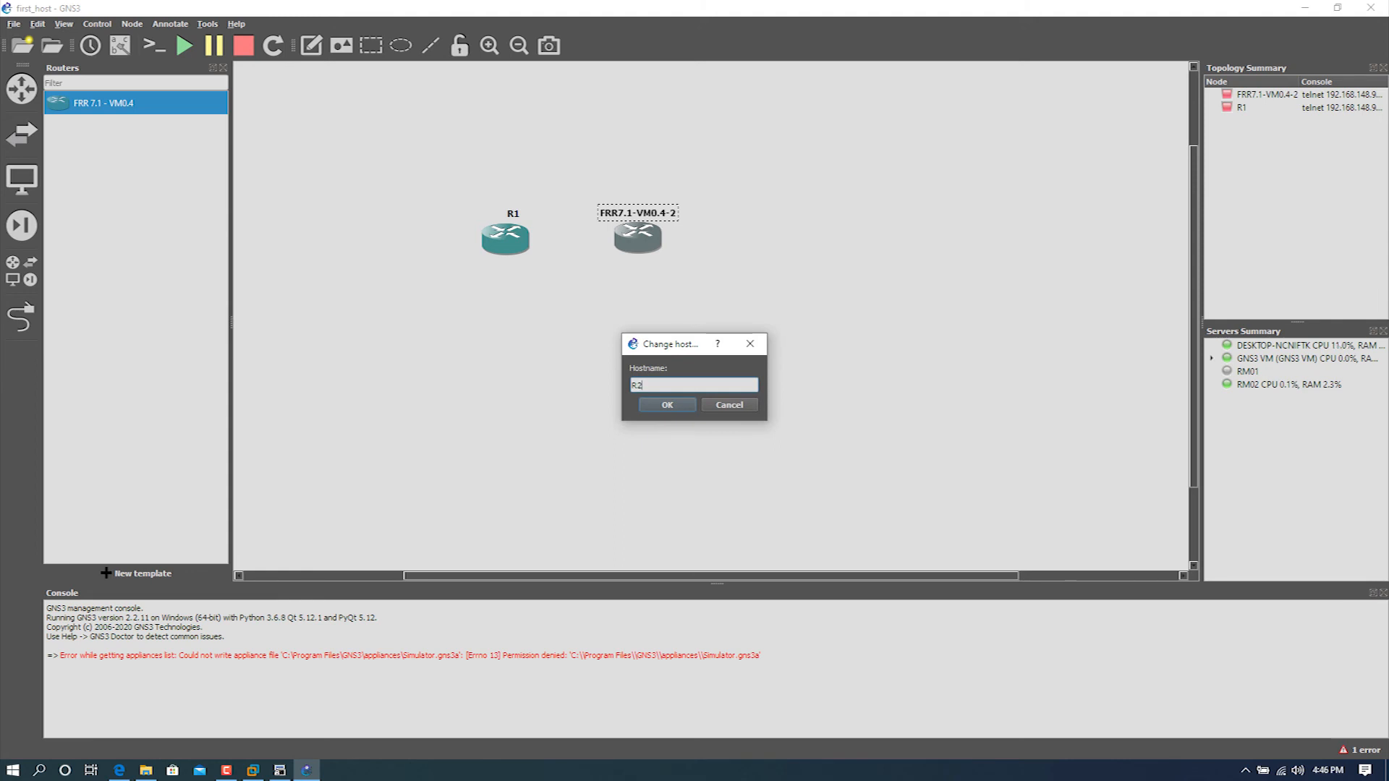
pyautogui.press('Return')
pyautogui.press('Escape')
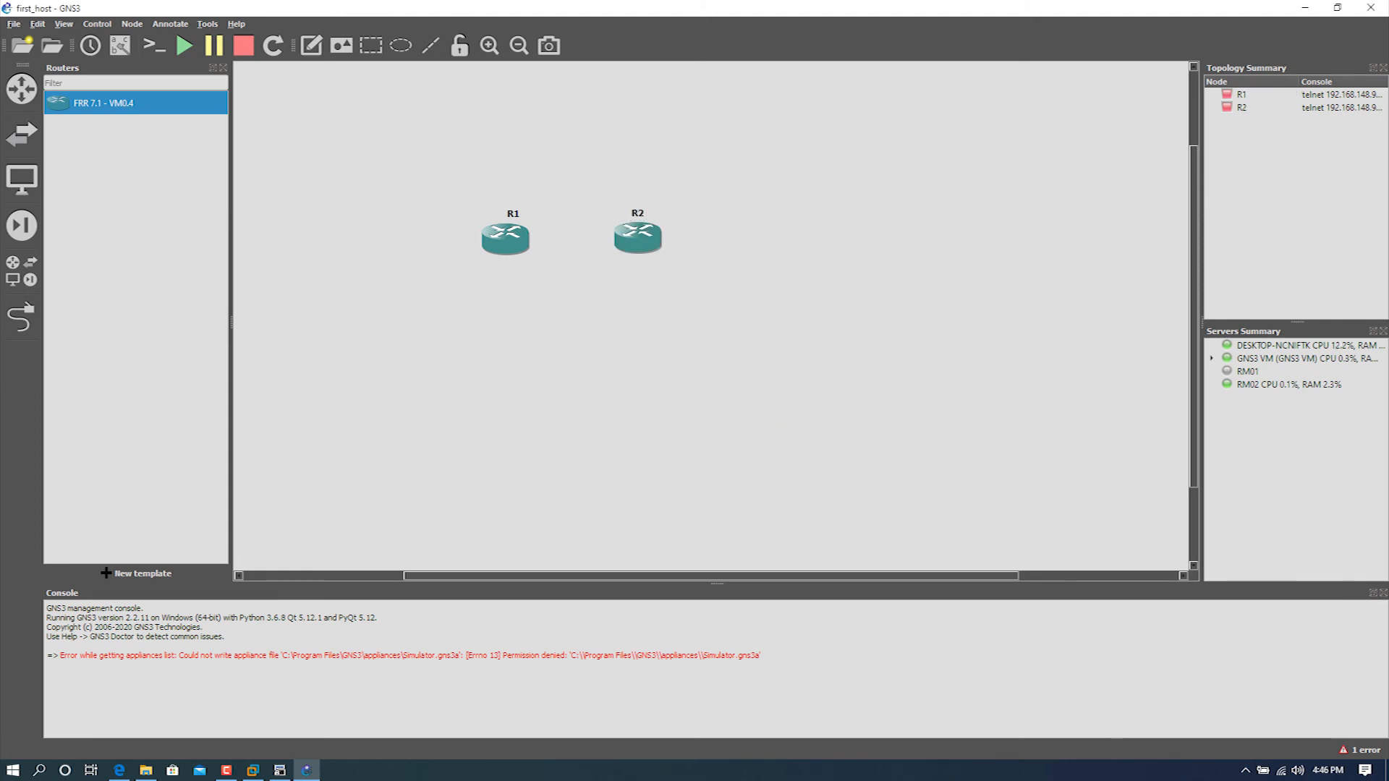
# Step: Link interface ens10 on R1 to ens10 on R2 and nudge R1 level with R2
pyautogui.click(21, 316)
pyautogui.click(505, 246)
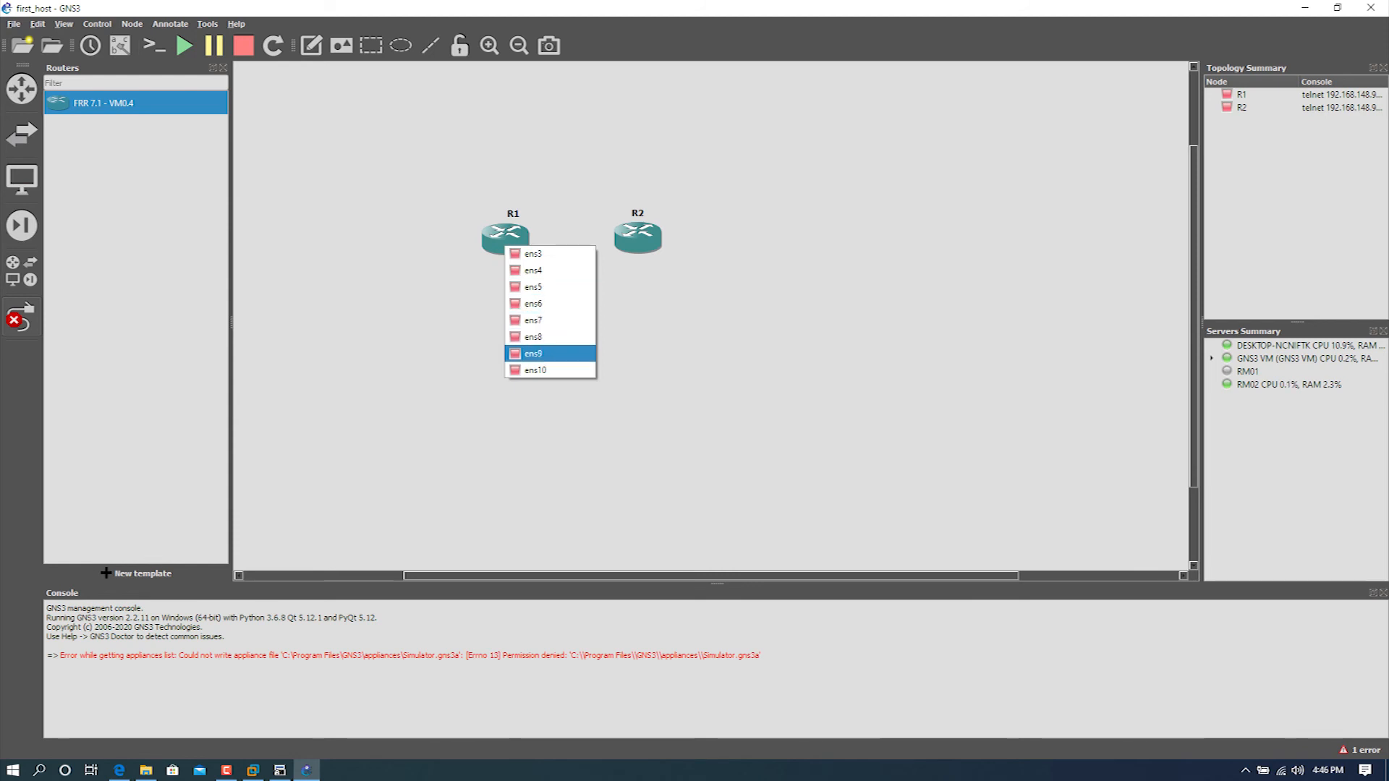
pyautogui.click(535, 370)
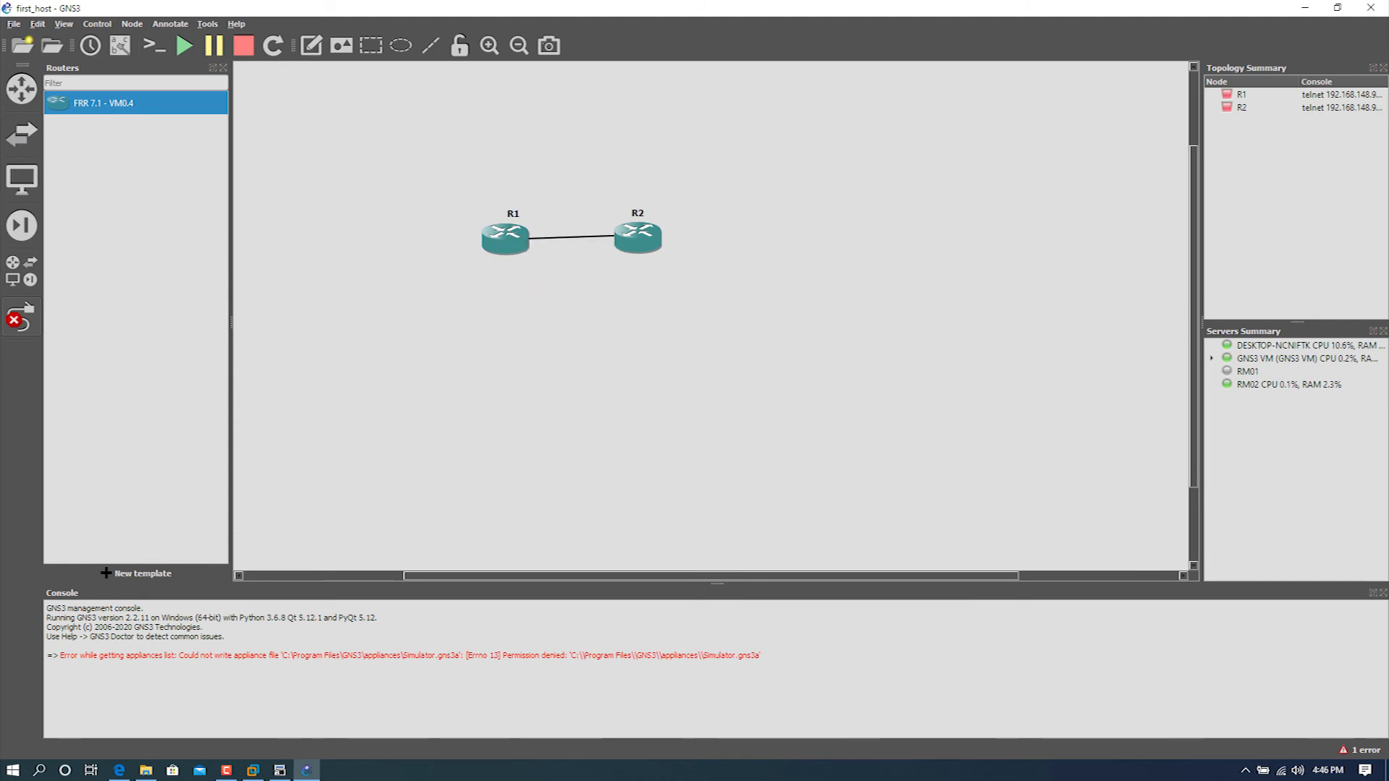
pyautogui.click(633, 236)
pyautogui.click(664, 359)
pyautogui.click(22, 317)
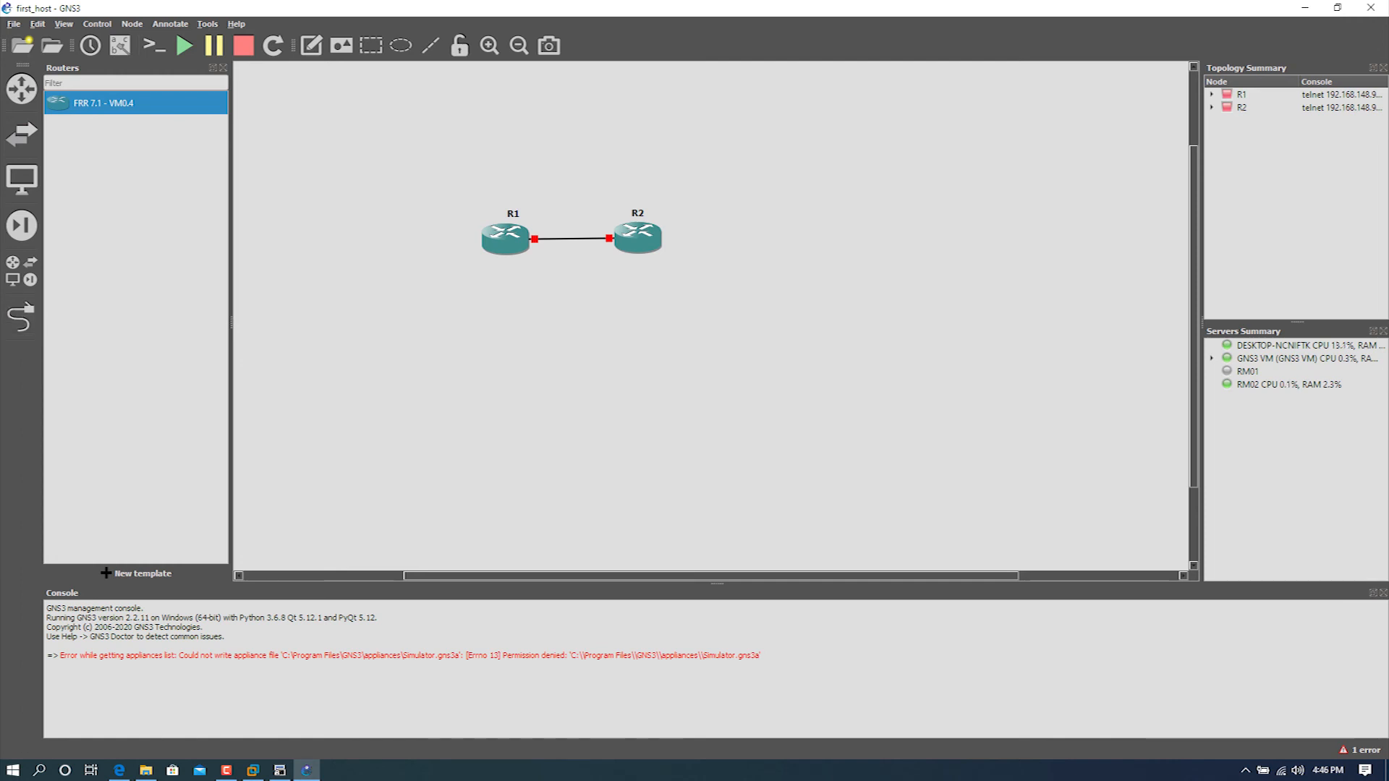
pyautogui.moveTo(506, 239); pyautogui.dragTo(508, 237)
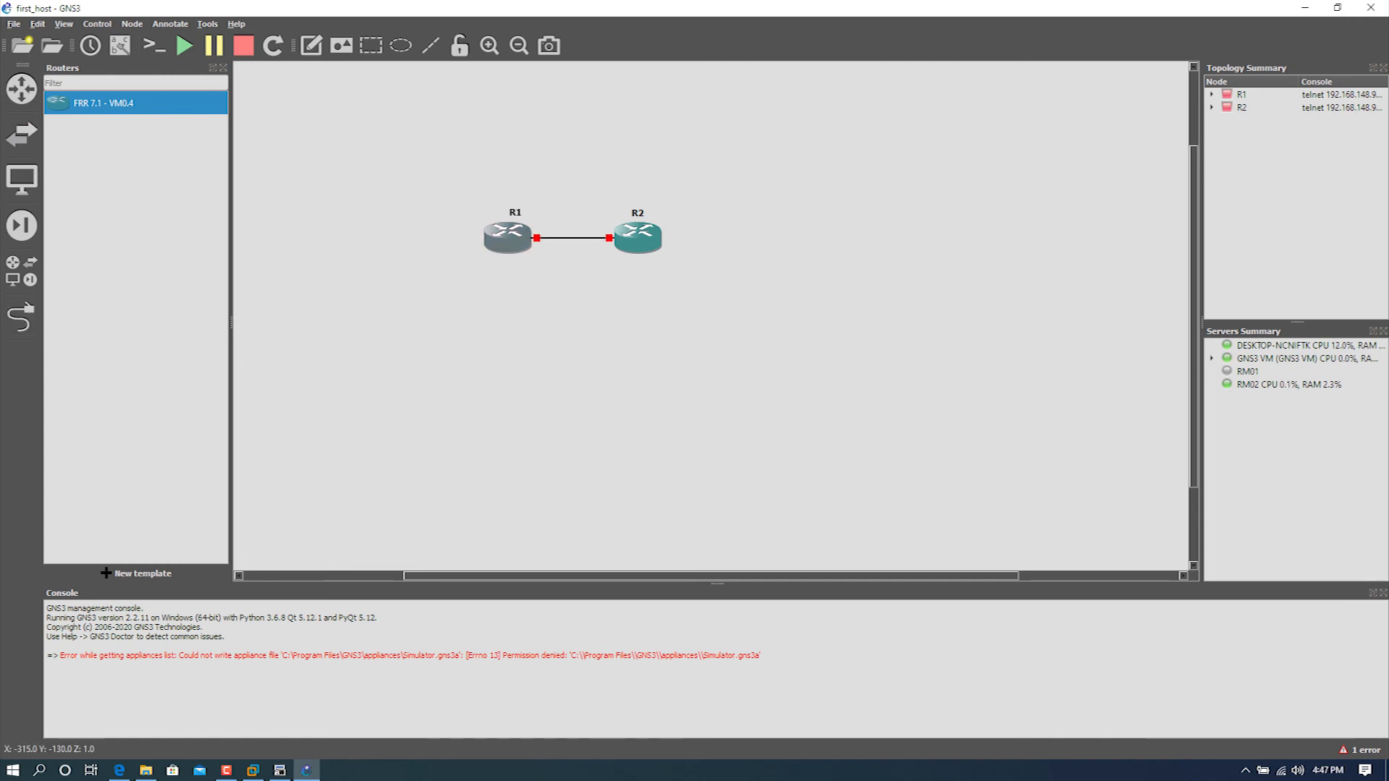
# Step: Start both routers, R1 and R2
pyautogui.rightClick(494, 239)
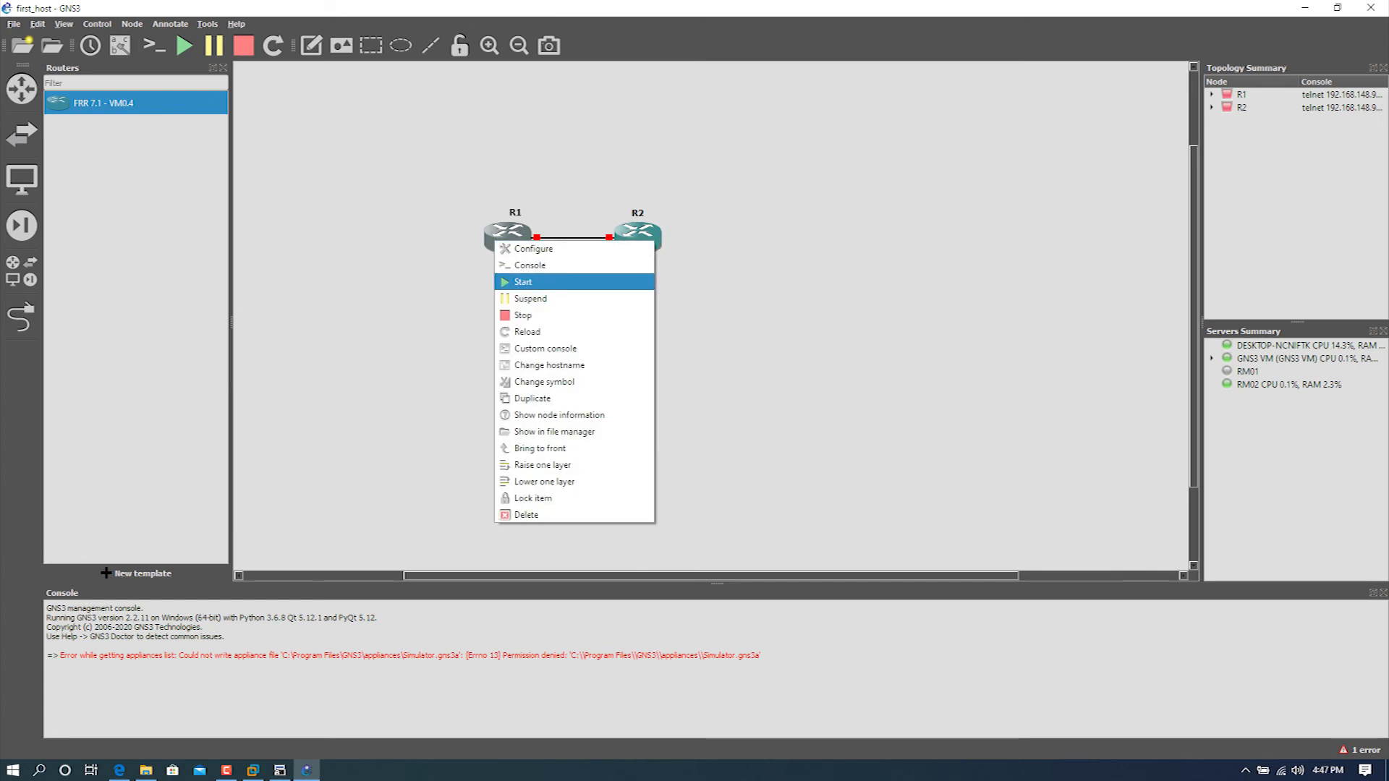
pyautogui.click(520, 282)
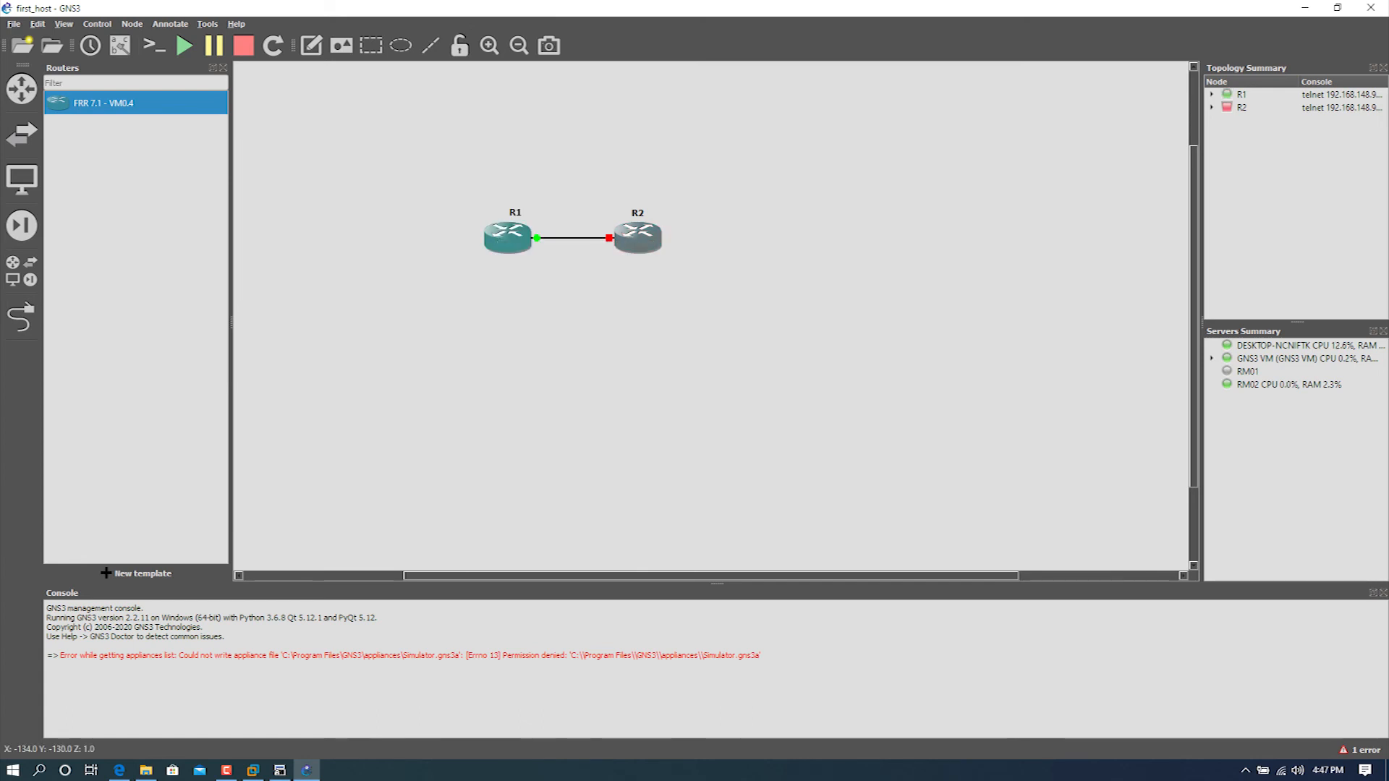
pyautogui.rightClick(628, 241)
pyautogui.click(658, 282)
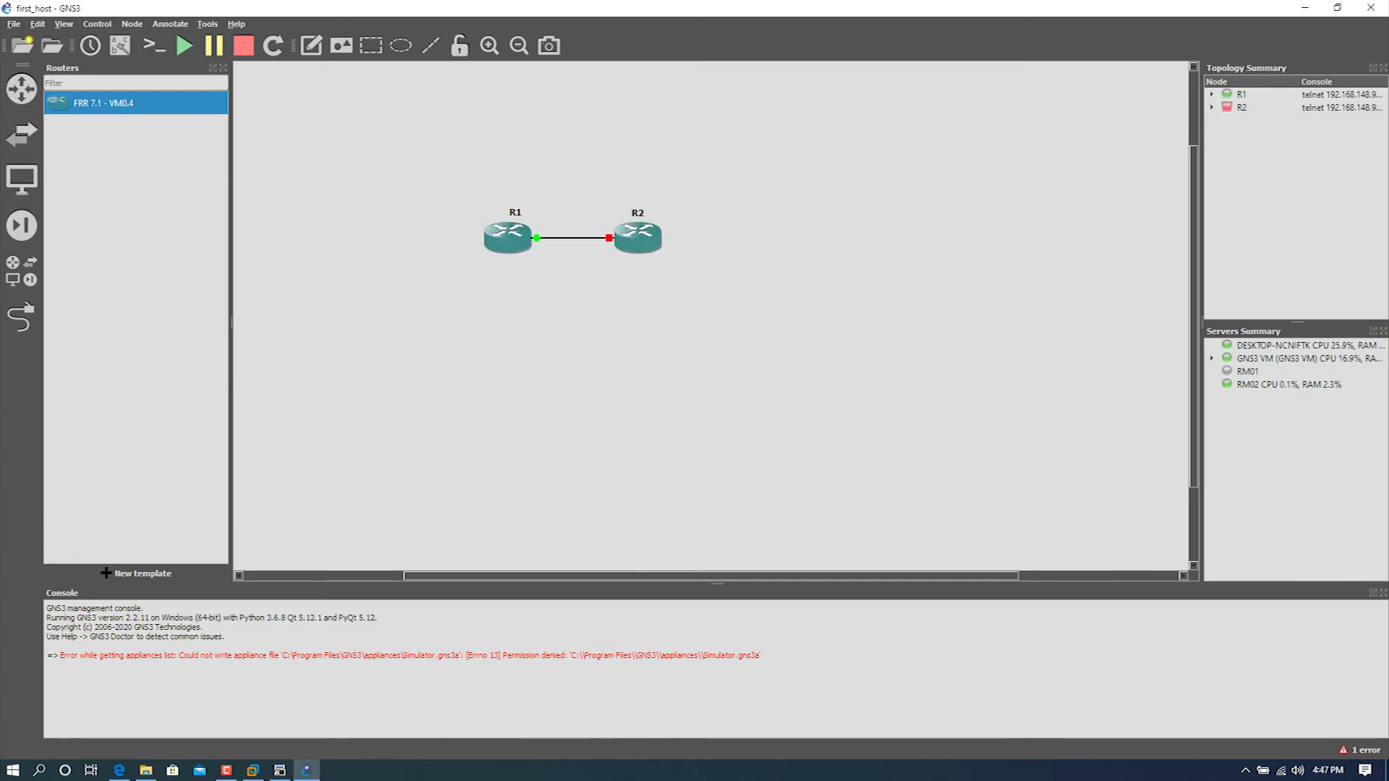
# Step: Open R1's console in SecureCRT and close the old disconnected sessions, keeping only the R1 session
pyautogui.rightClick(493, 241)
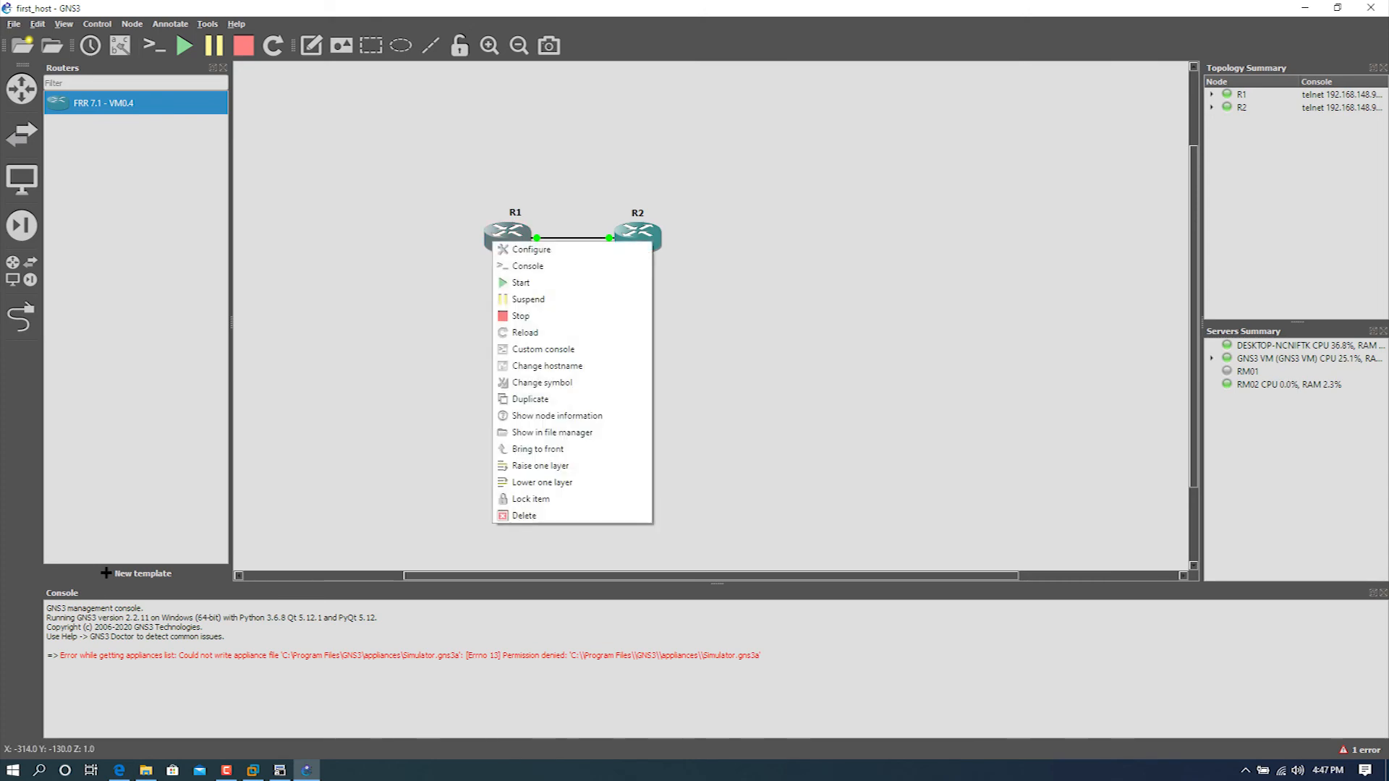
pyautogui.click(527, 266)
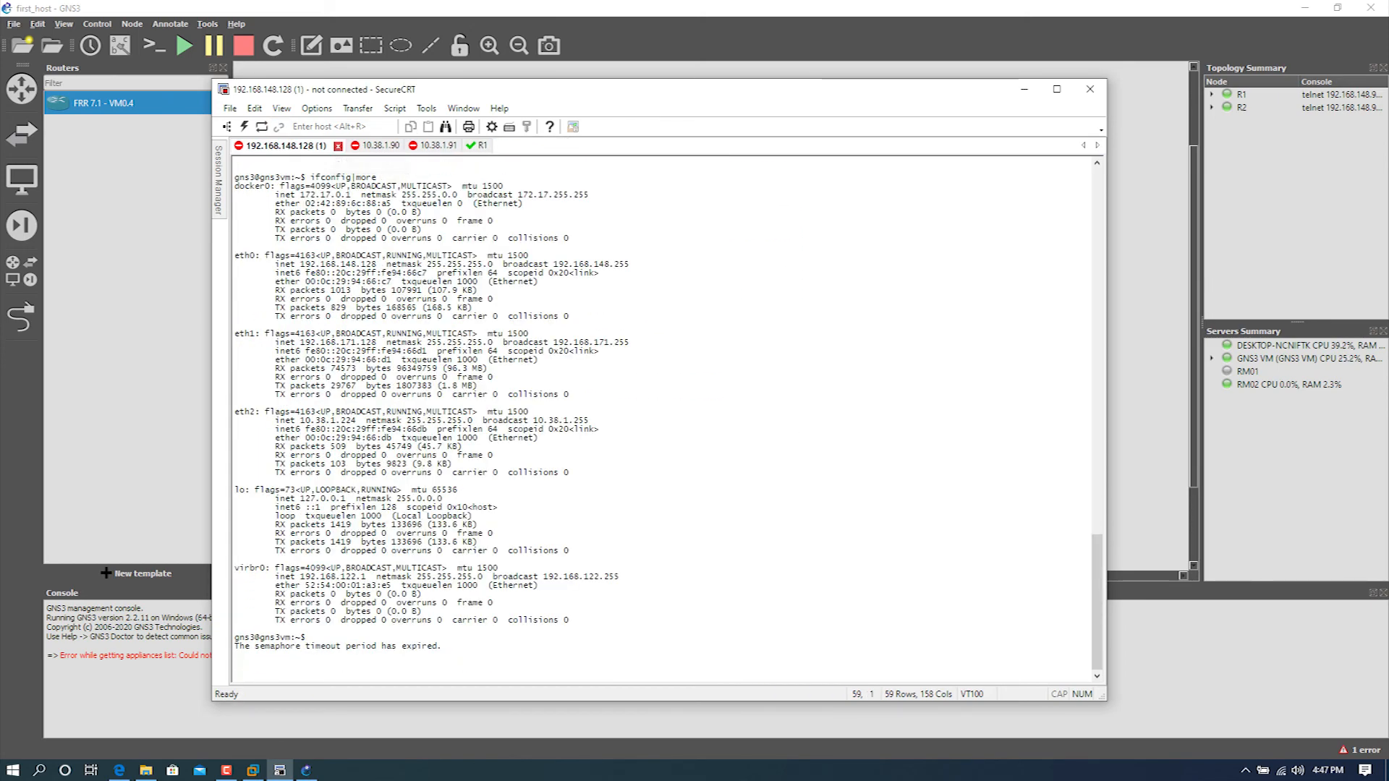
pyautogui.click(338, 146)
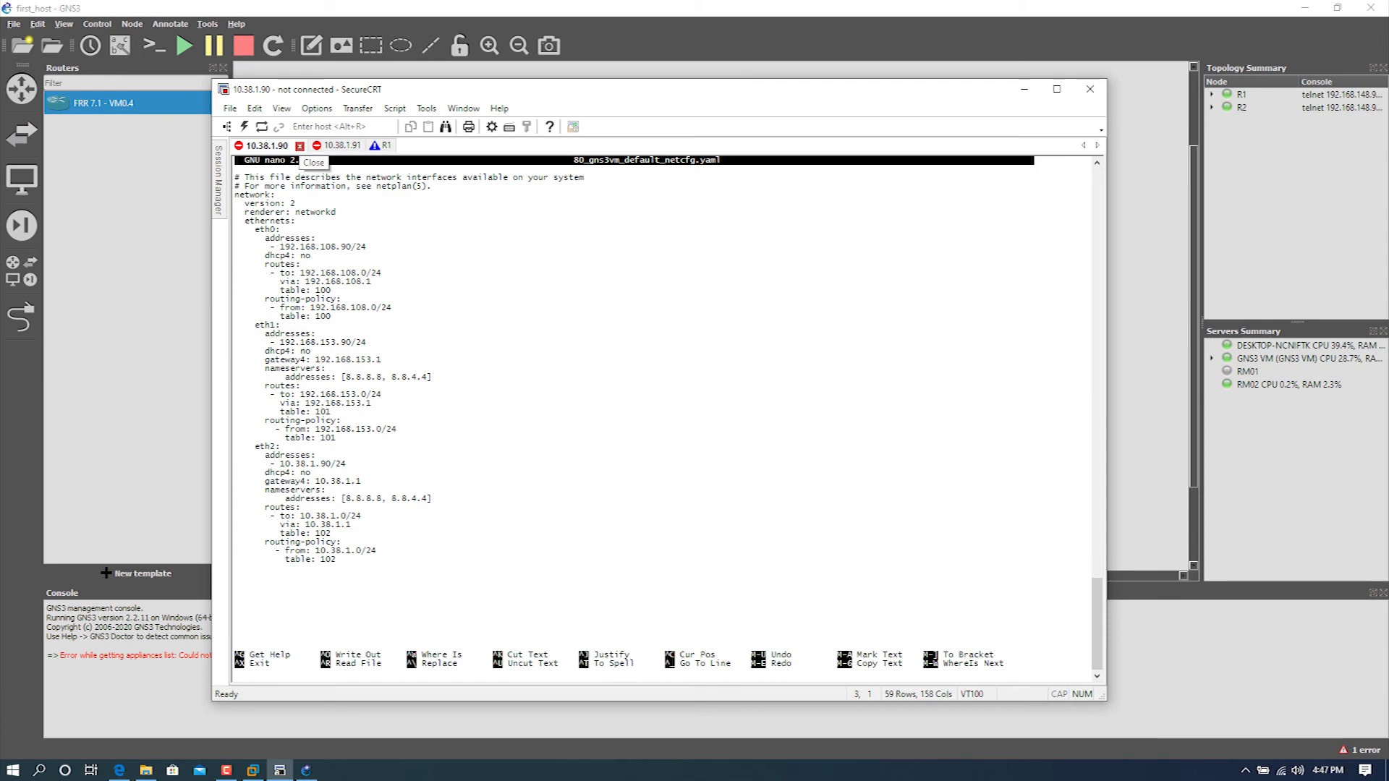
pyautogui.click(299, 146)
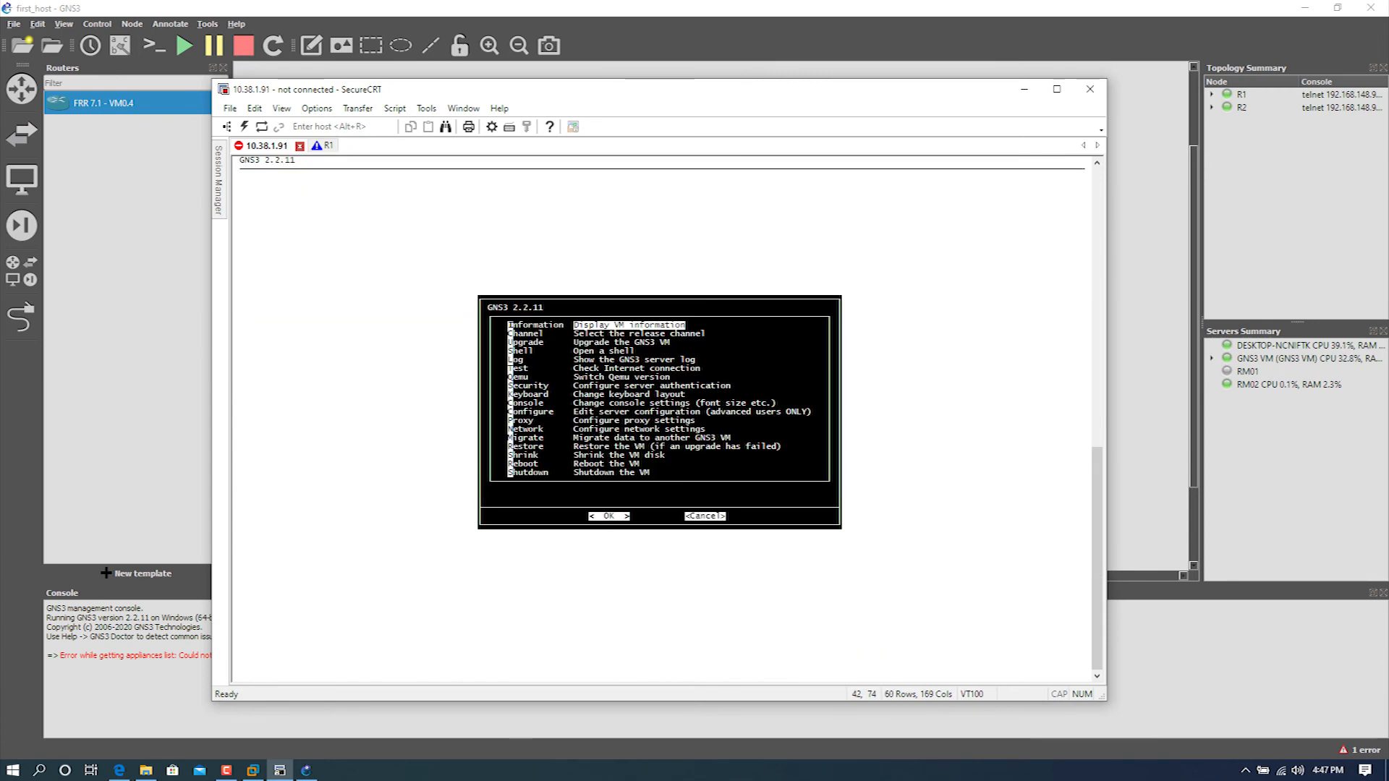
pyautogui.click(300, 147)
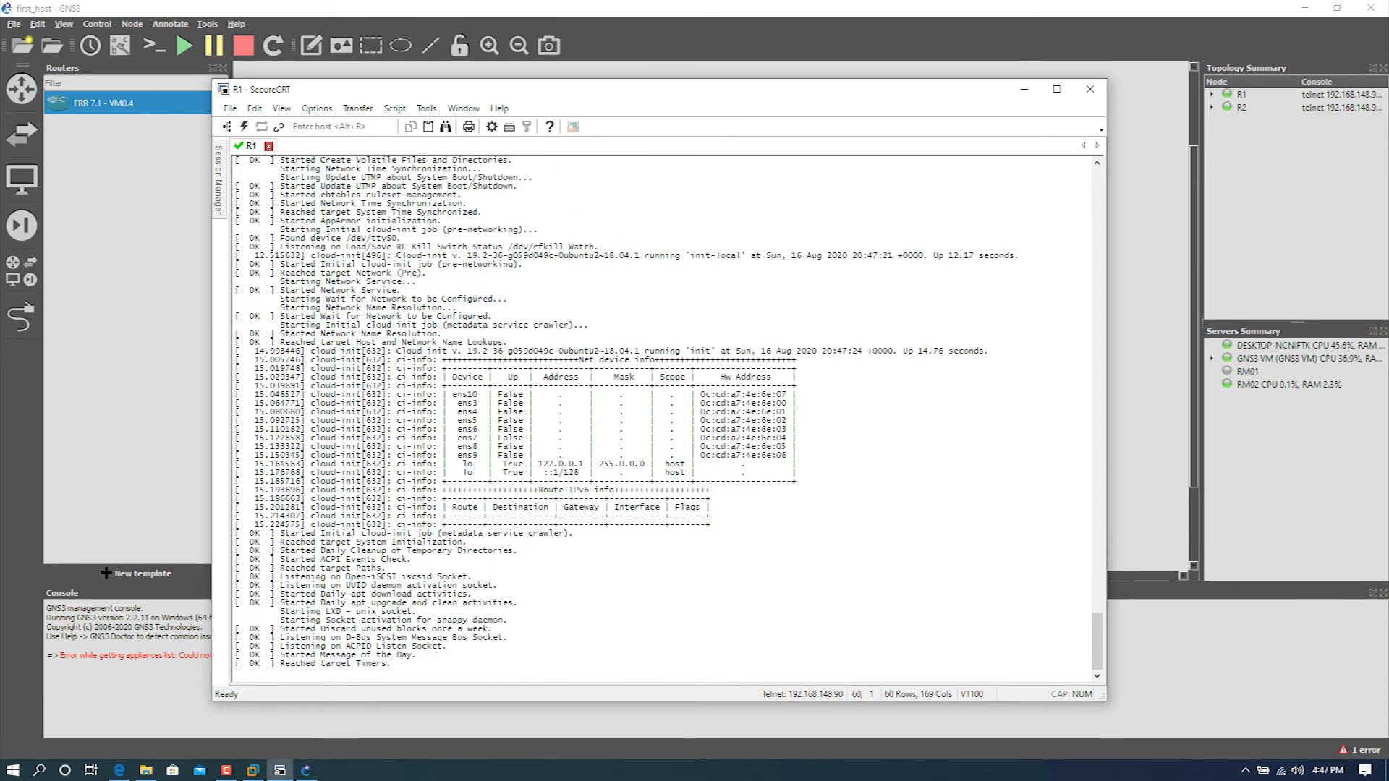
# Step: Switch back to GNS3, open R2's console in SecureCRT, and check the boot output of both R1 and R2
pyautogui.hotkey('alt', 'Tab')
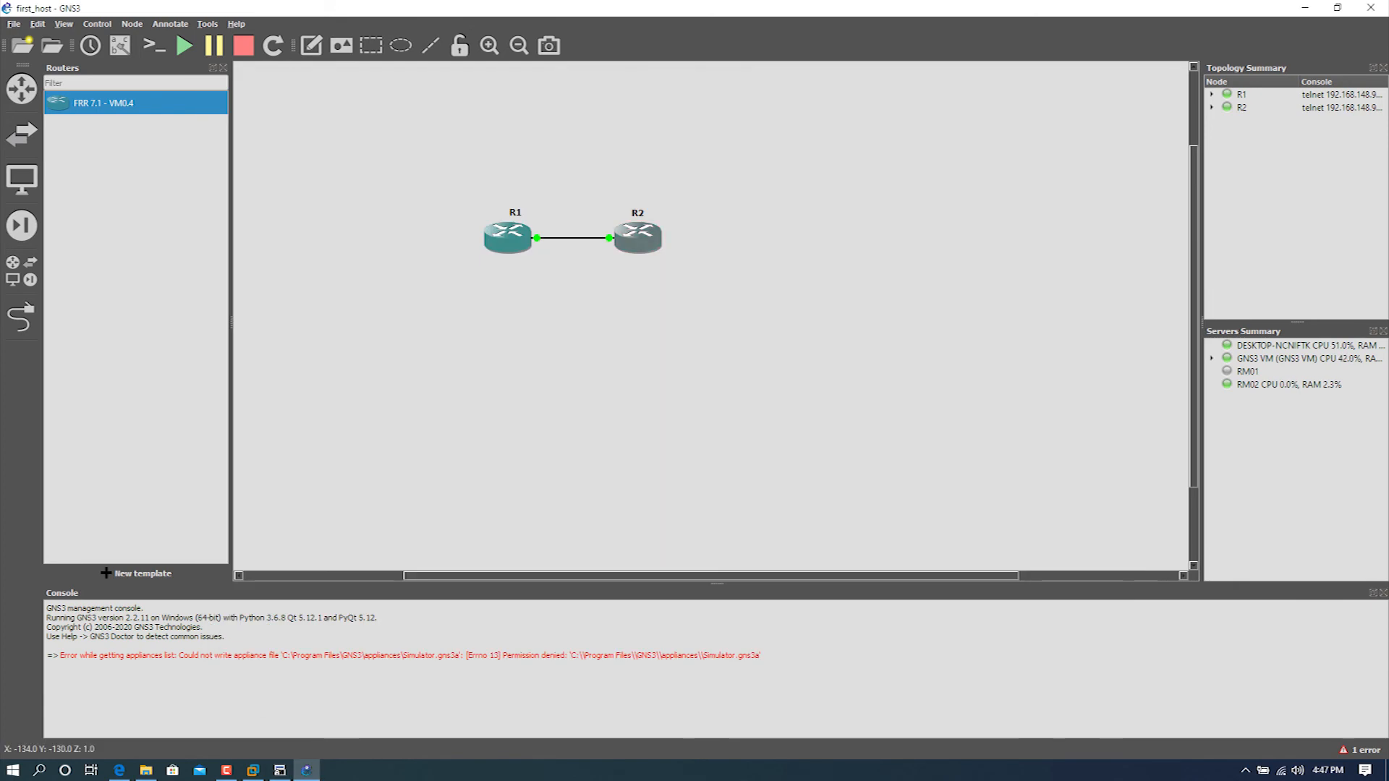
pyautogui.rightClick(639, 225)
pyautogui.click(651, 251)
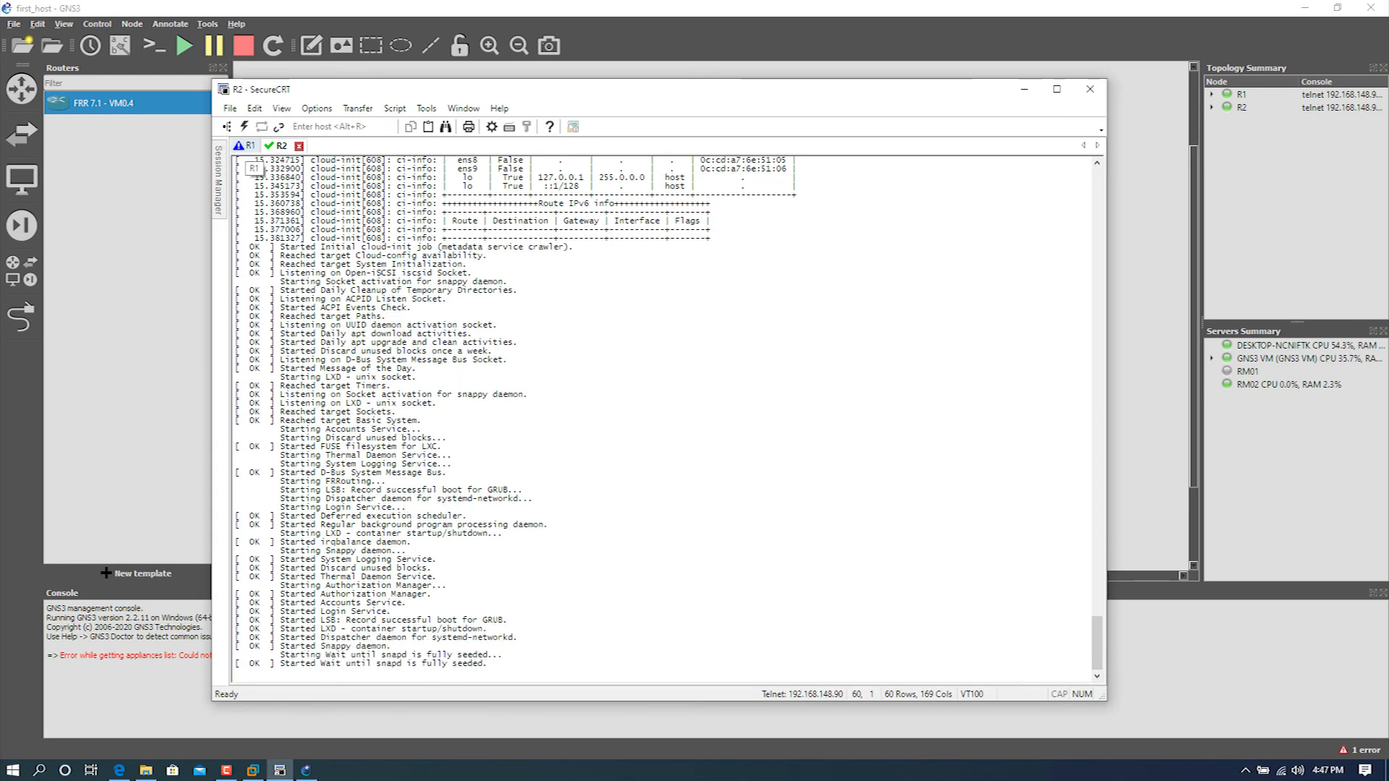
pyautogui.click(248, 146)
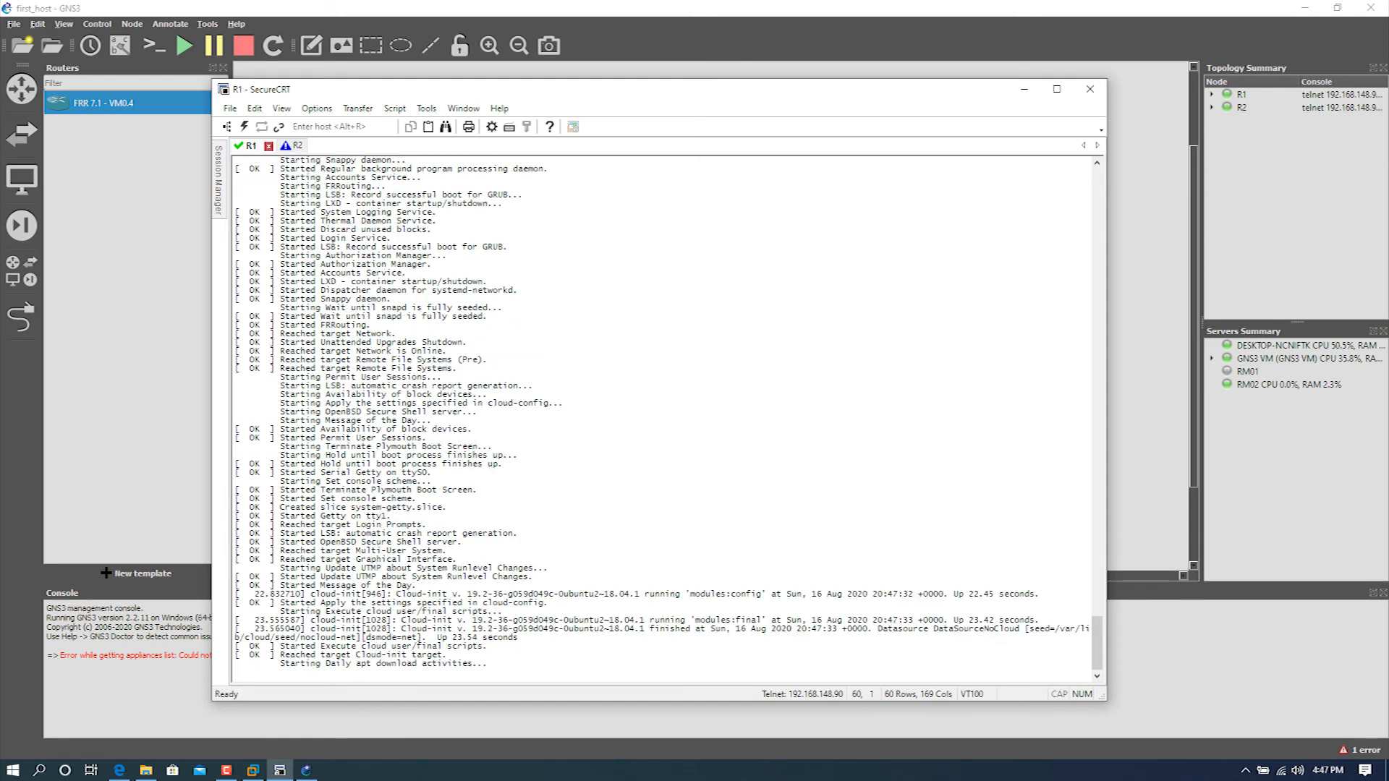
pyautogui.click(294, 146)
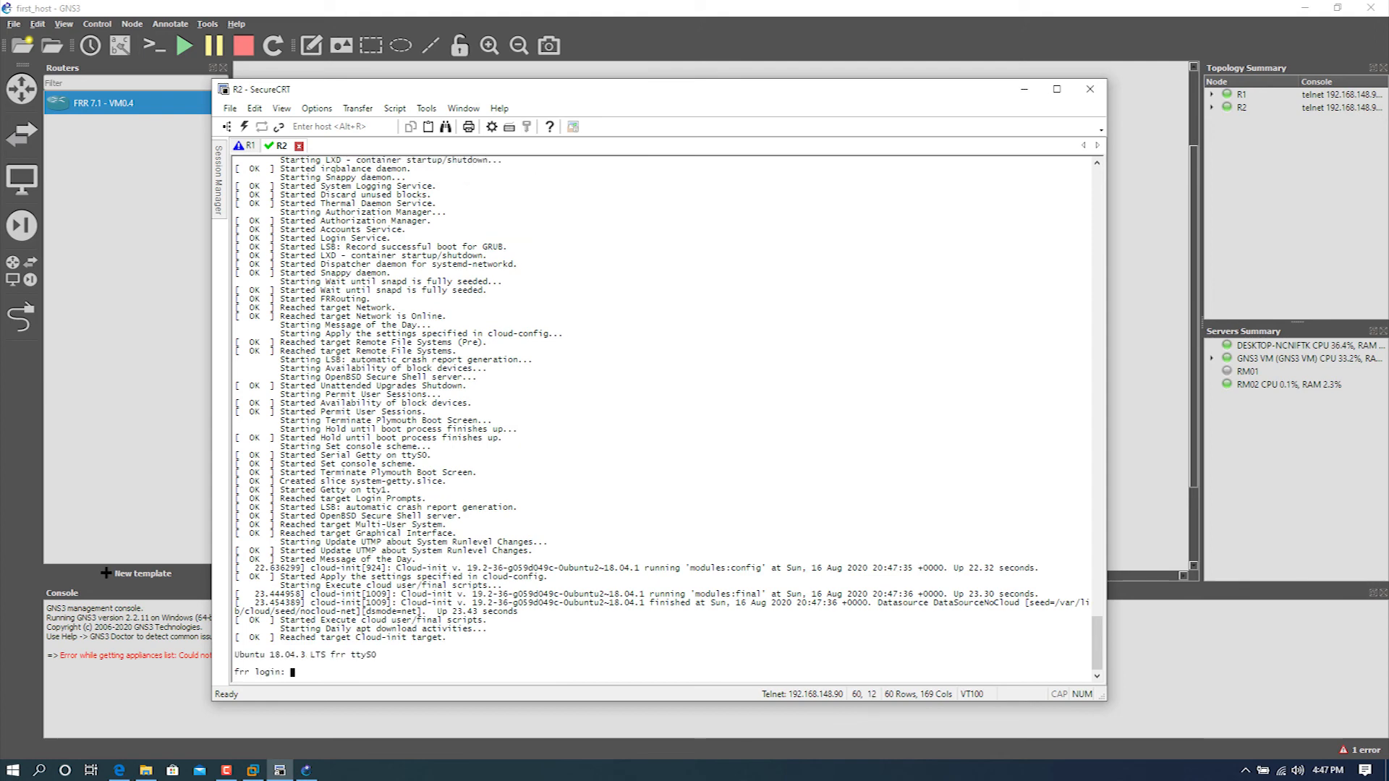
# Step: Try to log in at R2's console prompt with a guessed username and the account password
pyautogui.write('frr')
pyautogui.press('Return')
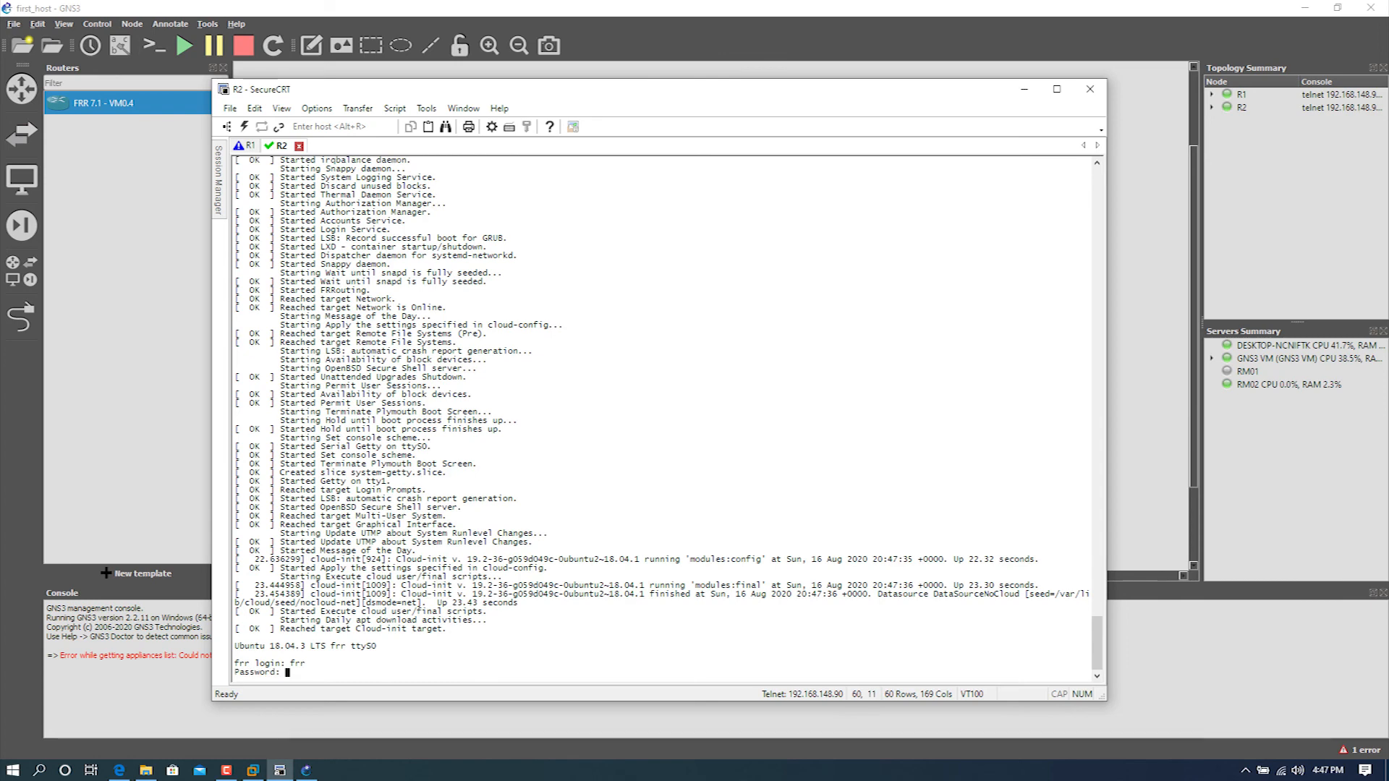
pyautogui.press('Return')
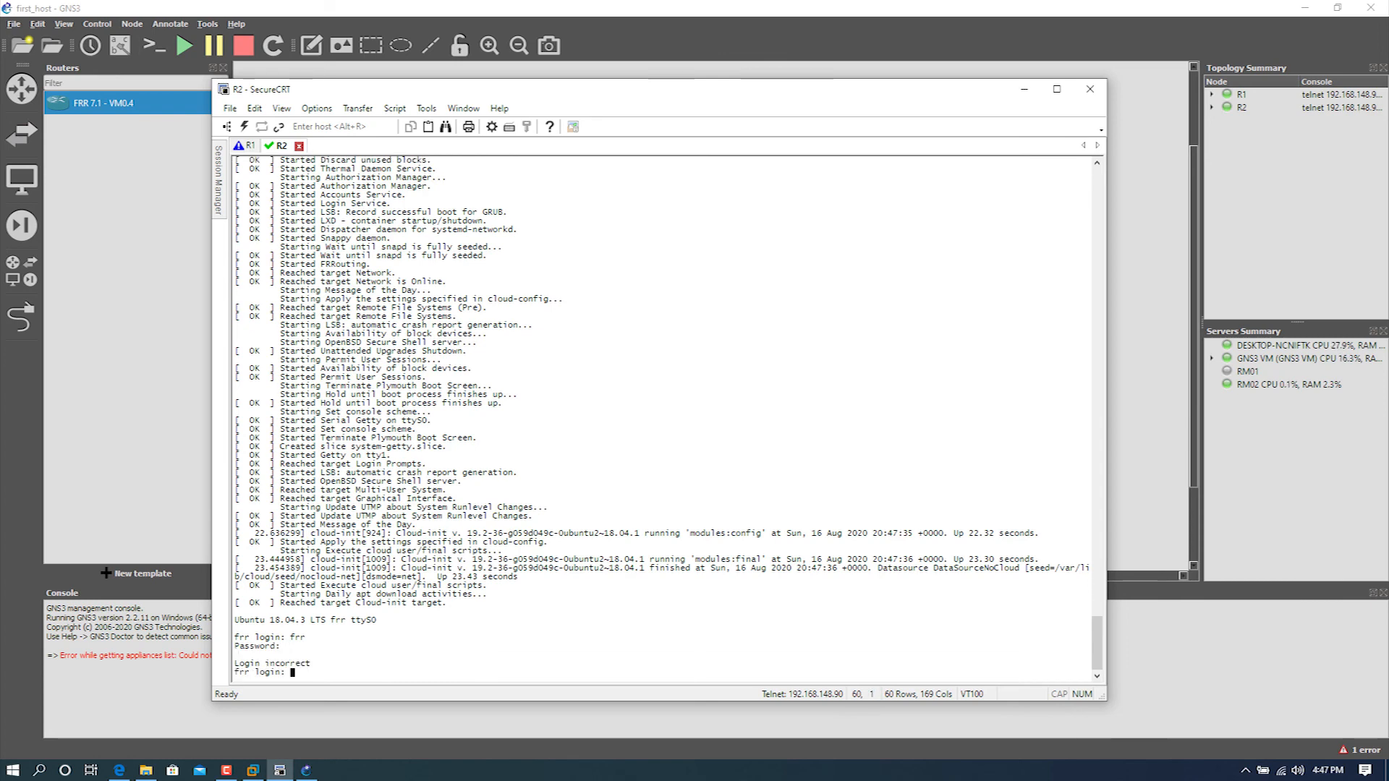
pyautogui.write('frr')
pyautogui.press('Return')
pyautogui.press('Return')
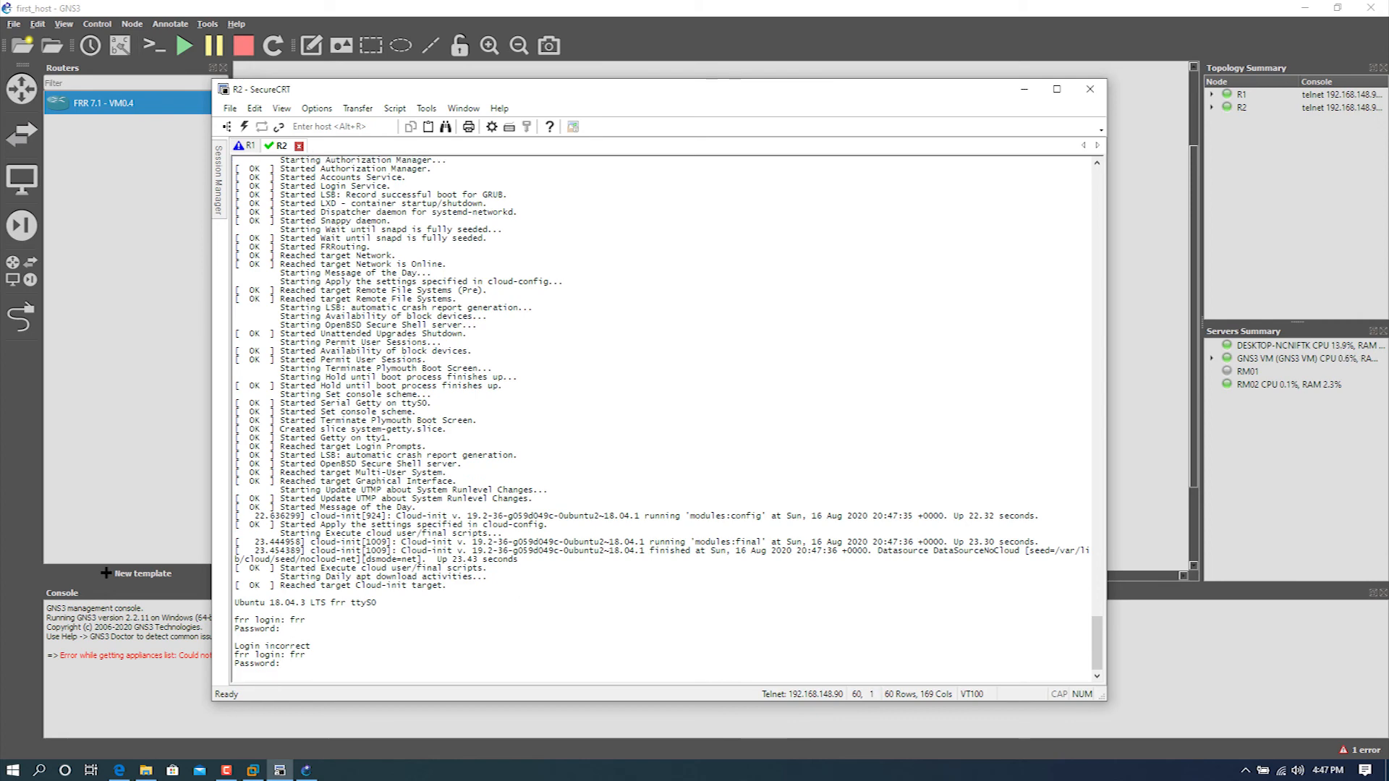
# Step: Switch back to GNS3 and look up the login credentials in the usage notes of R1's configuration
pyautogui.hotkey('alt', 'Tab')
pyautogui.click(516, 233)
pyautogui.rightClick(515, 233)
pyautogui.click(546, 241)
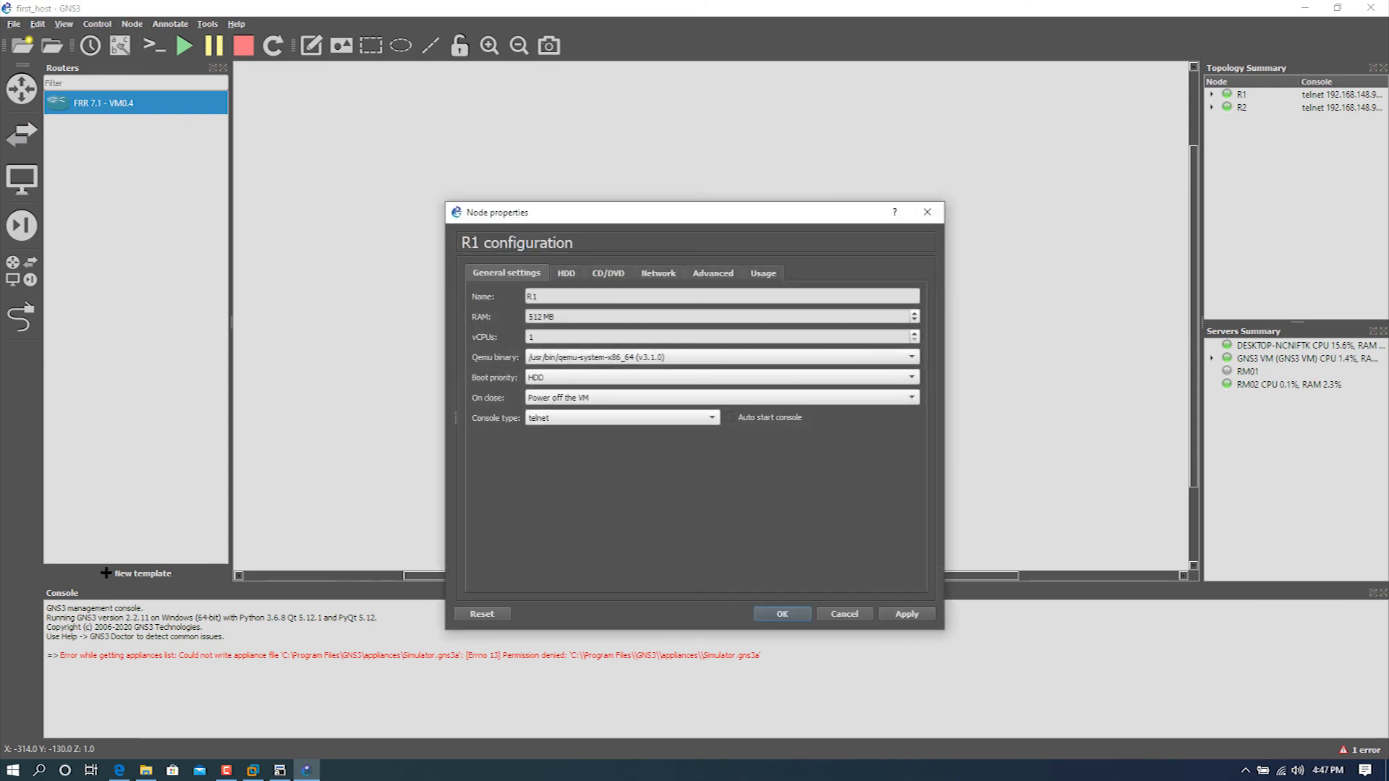
pyautogui.click(763, 272)
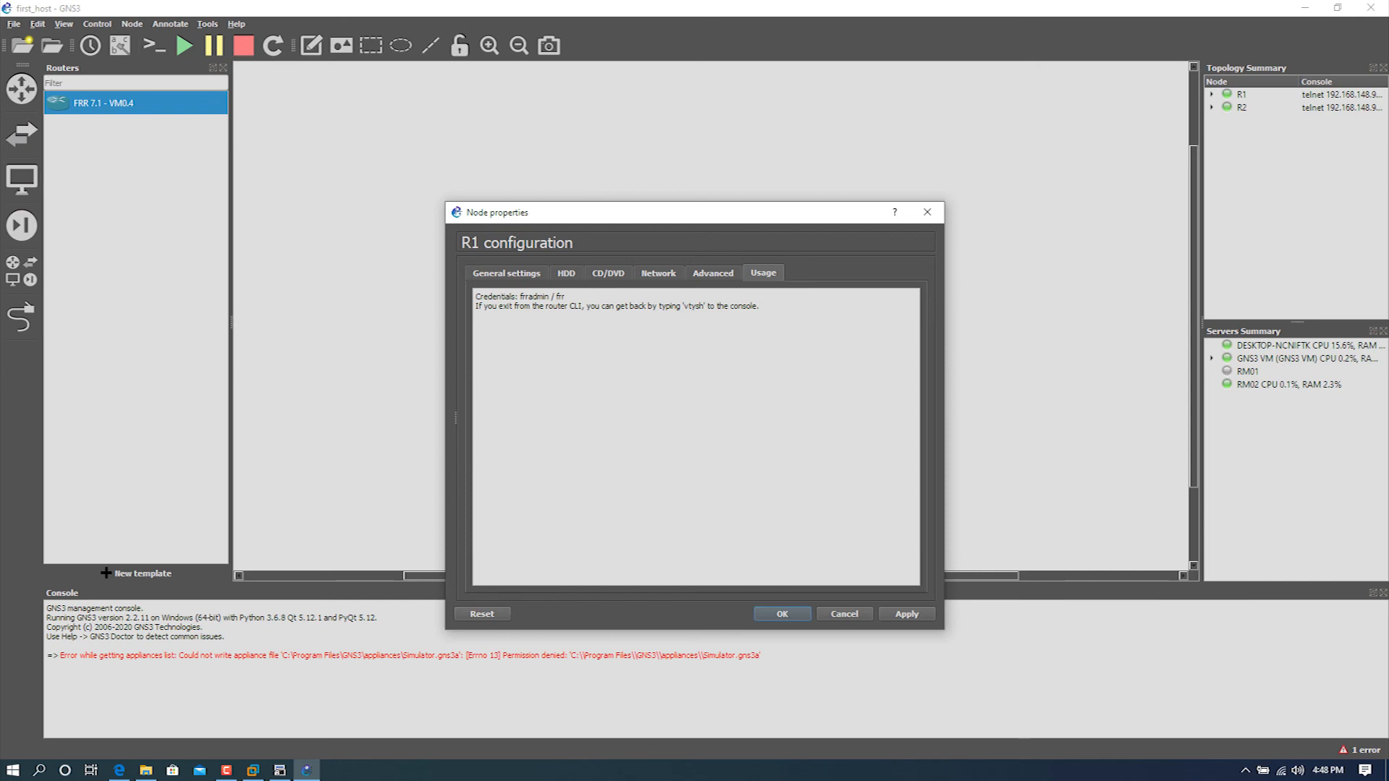
pyautogui.press('Escape')
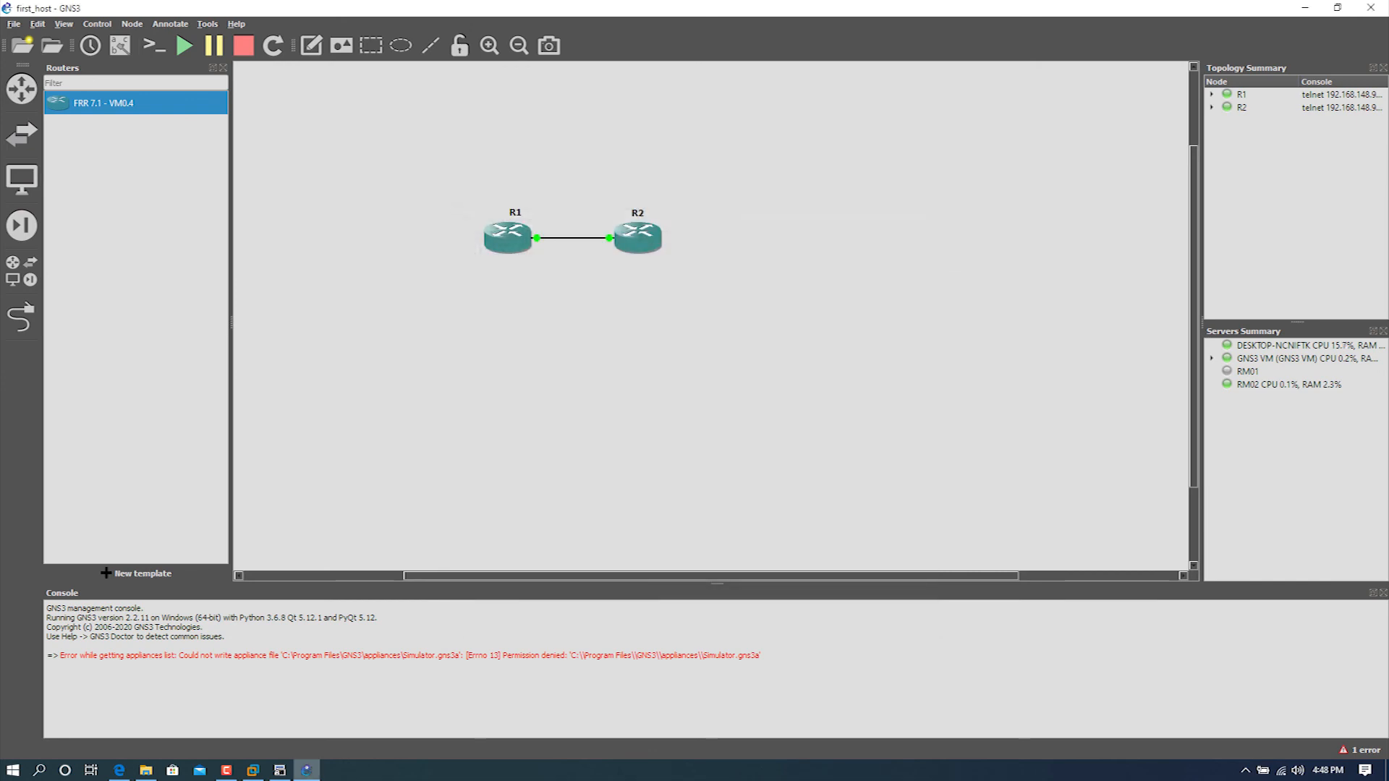
# Step: Return to SecureCRT and log in to R1 as frradmin with the account password
pyautogui.click(280, 770)
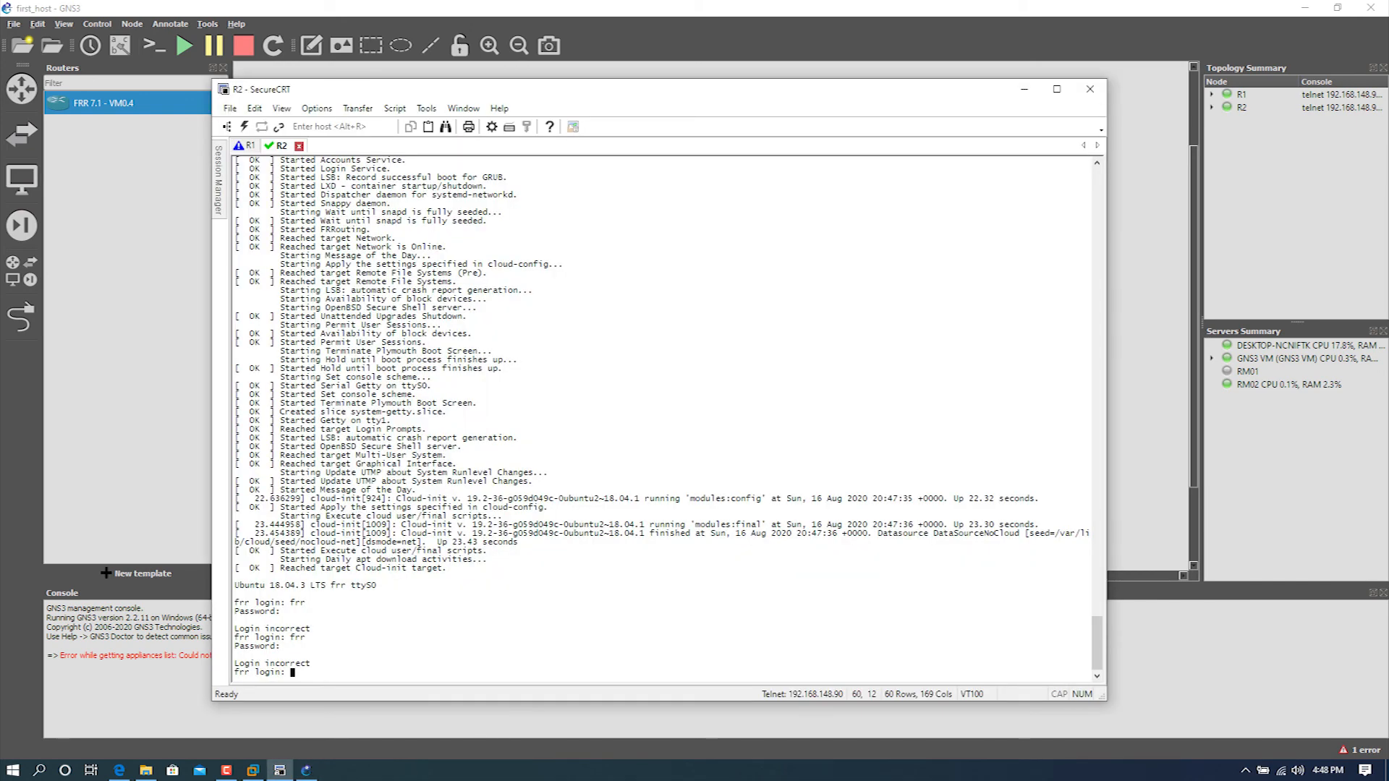
pyautogui.click(250, 146)
pyautogui.write('frradmin')
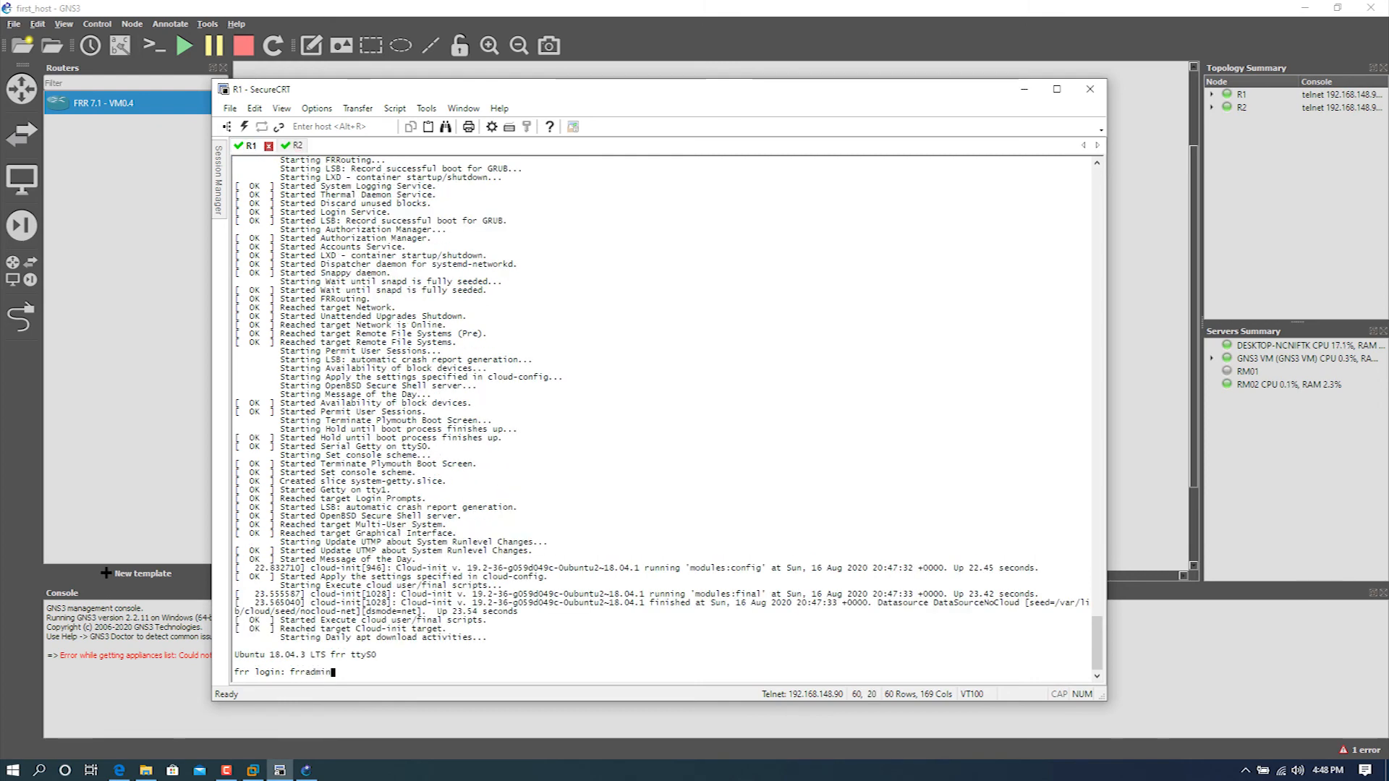
pyautogui.press('Return')
pyautogui.press('Return')
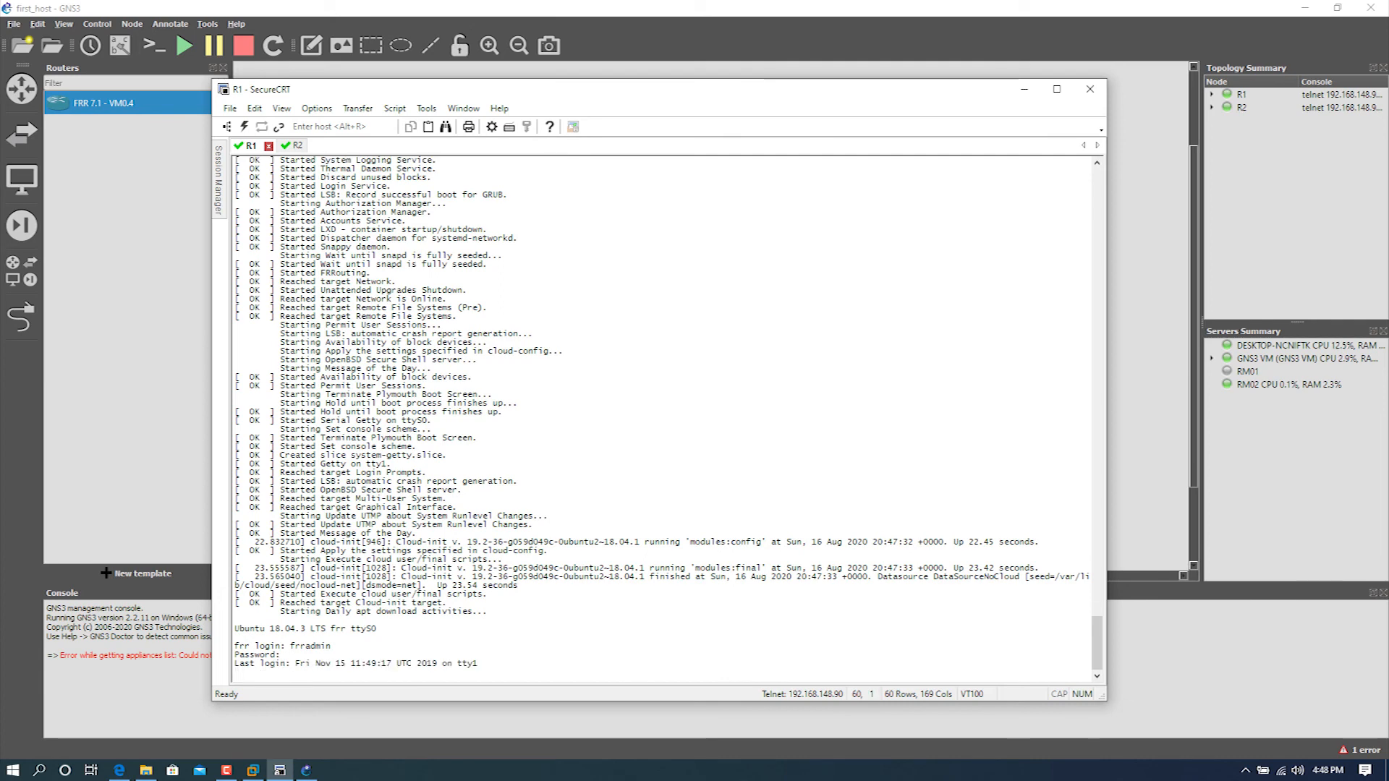
# Step: Look up the available show options on R1 and display its interface summary with show interface brief
pyautogui.write('sh int status')
pyautogui.press('Return')
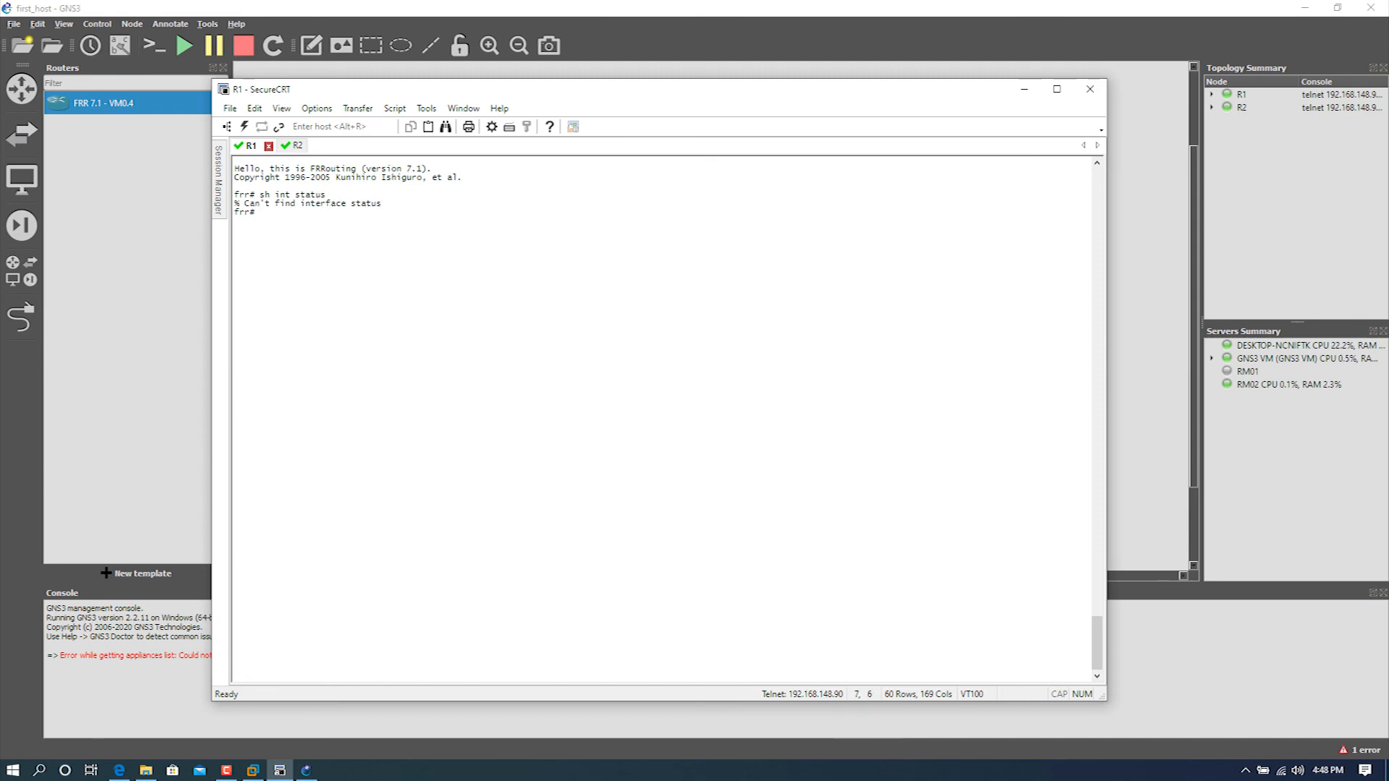
pyautogui.write('show')
pyautogui.press('?')
pyautogui.write('inter')
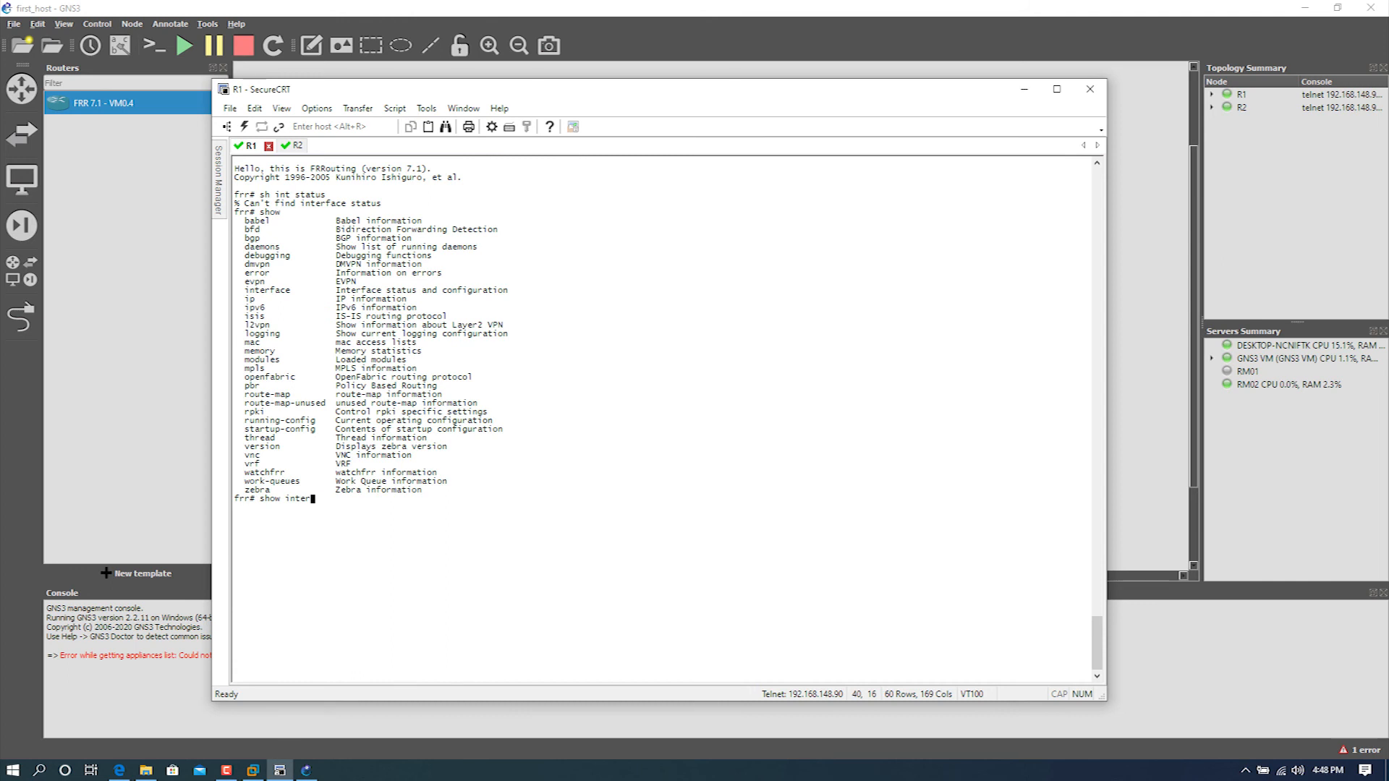
pyautogui.press('Tab')
pyautogui.press('?')
pyautogui.write('brie')
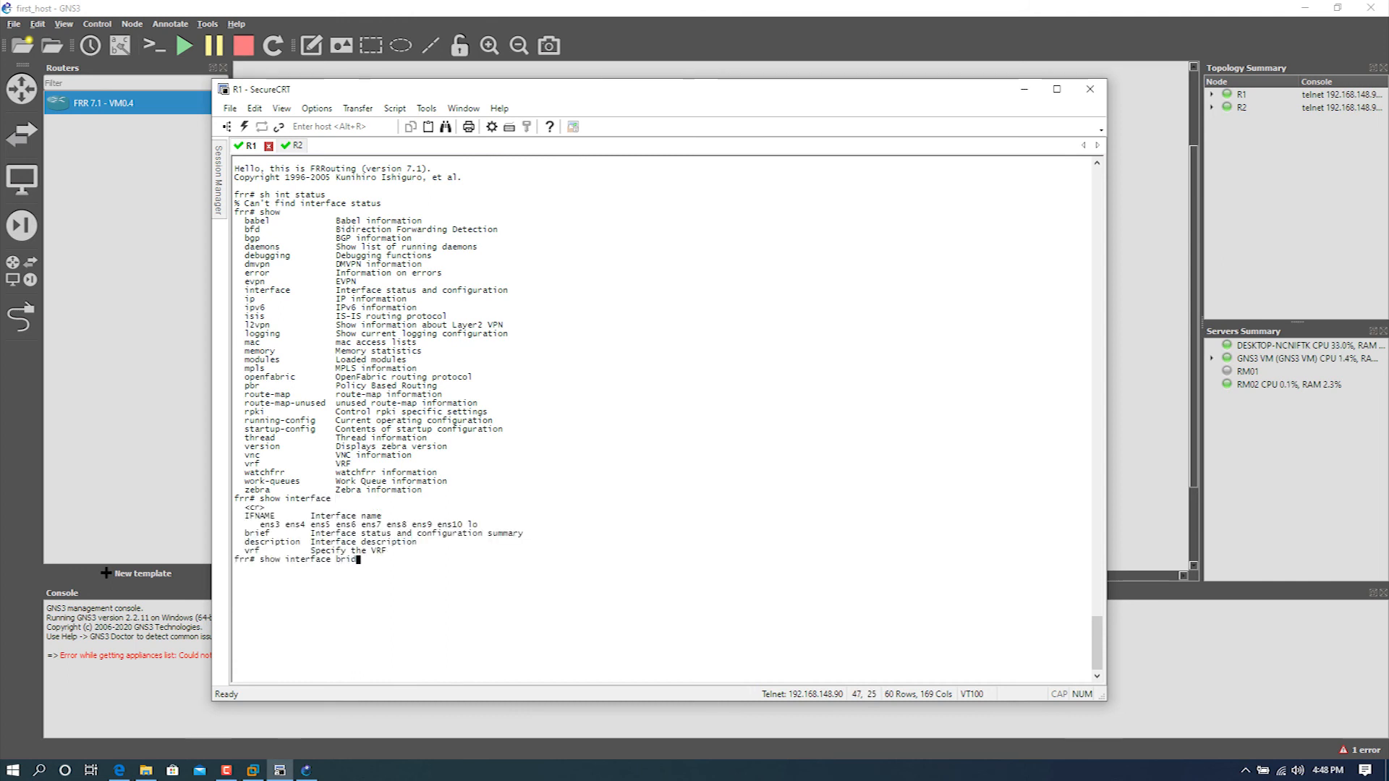
pyautogui.write('f')
pyautogui.press('Return')
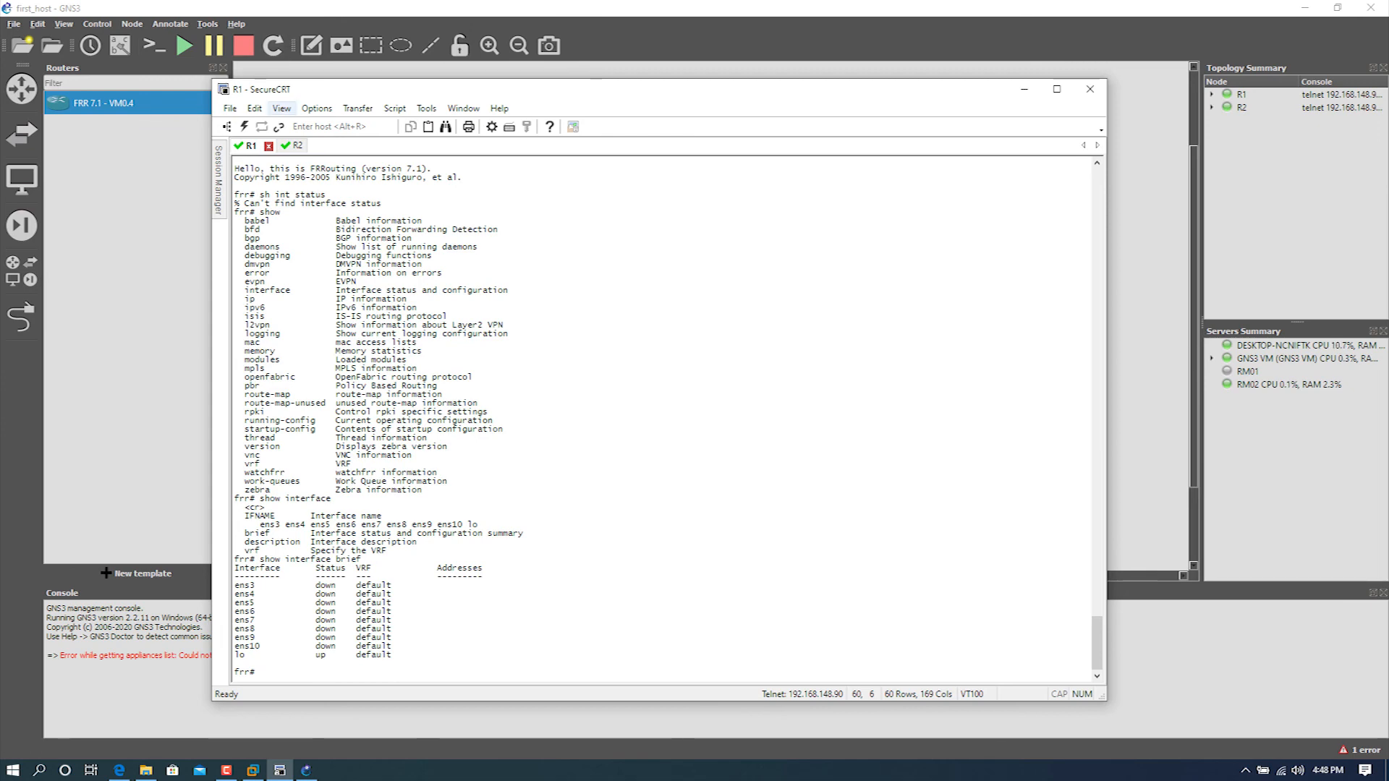
# Step: Log in to R2's console as frradmin with the account password
pyautogui.click(293, 145)
pyautogui.write('frradmin')
pyautogui.press('Return')
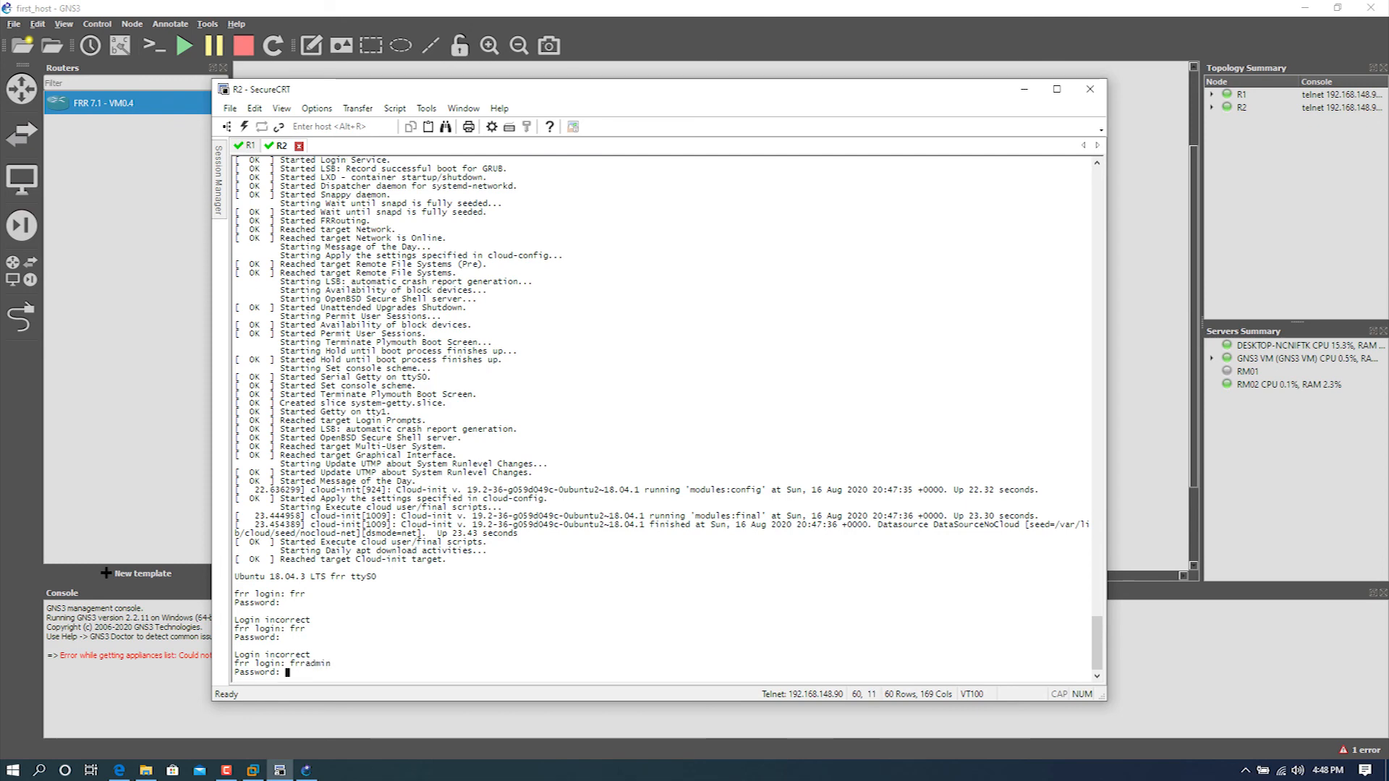
pyautogui.press('Return')
# Step: Display R2's interface summary with show int brief
pyautogui.write('show int ')
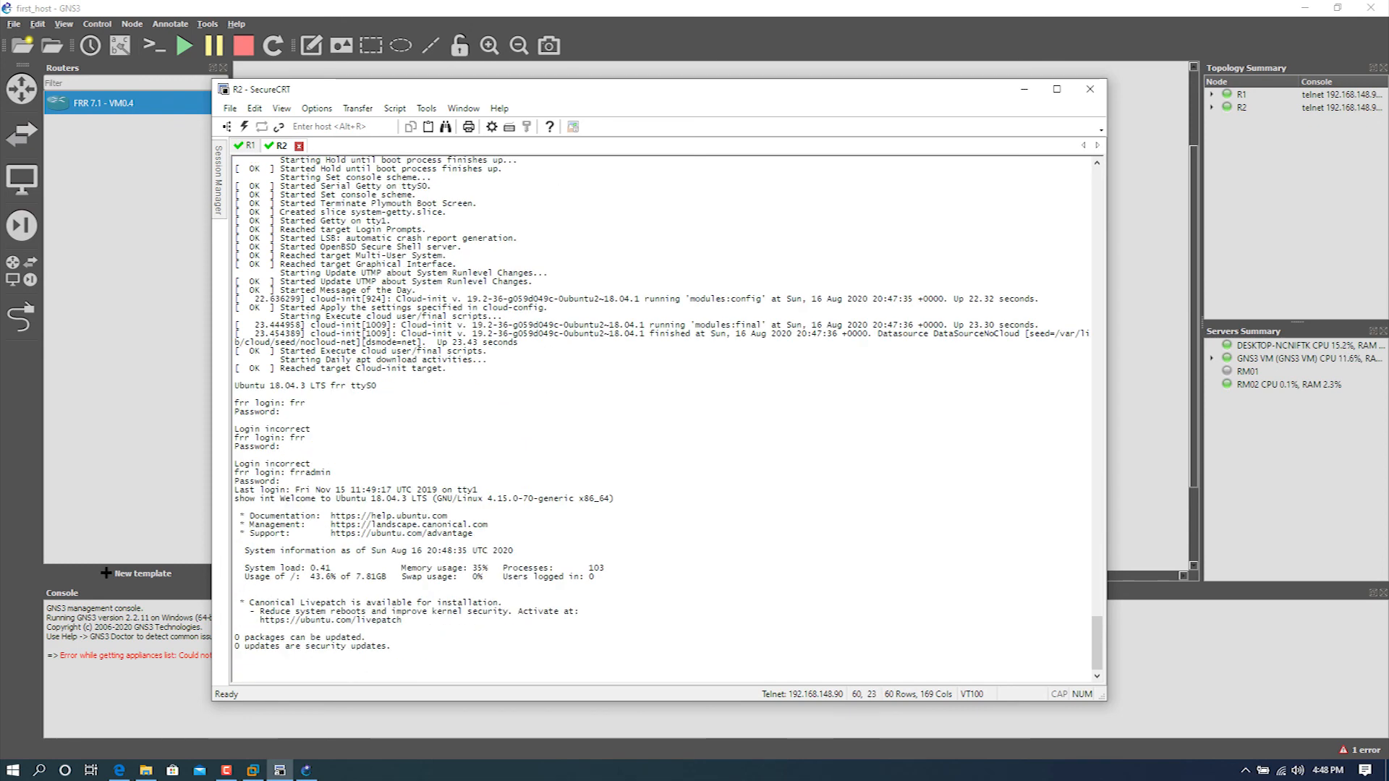
pyautogui.write('brief')
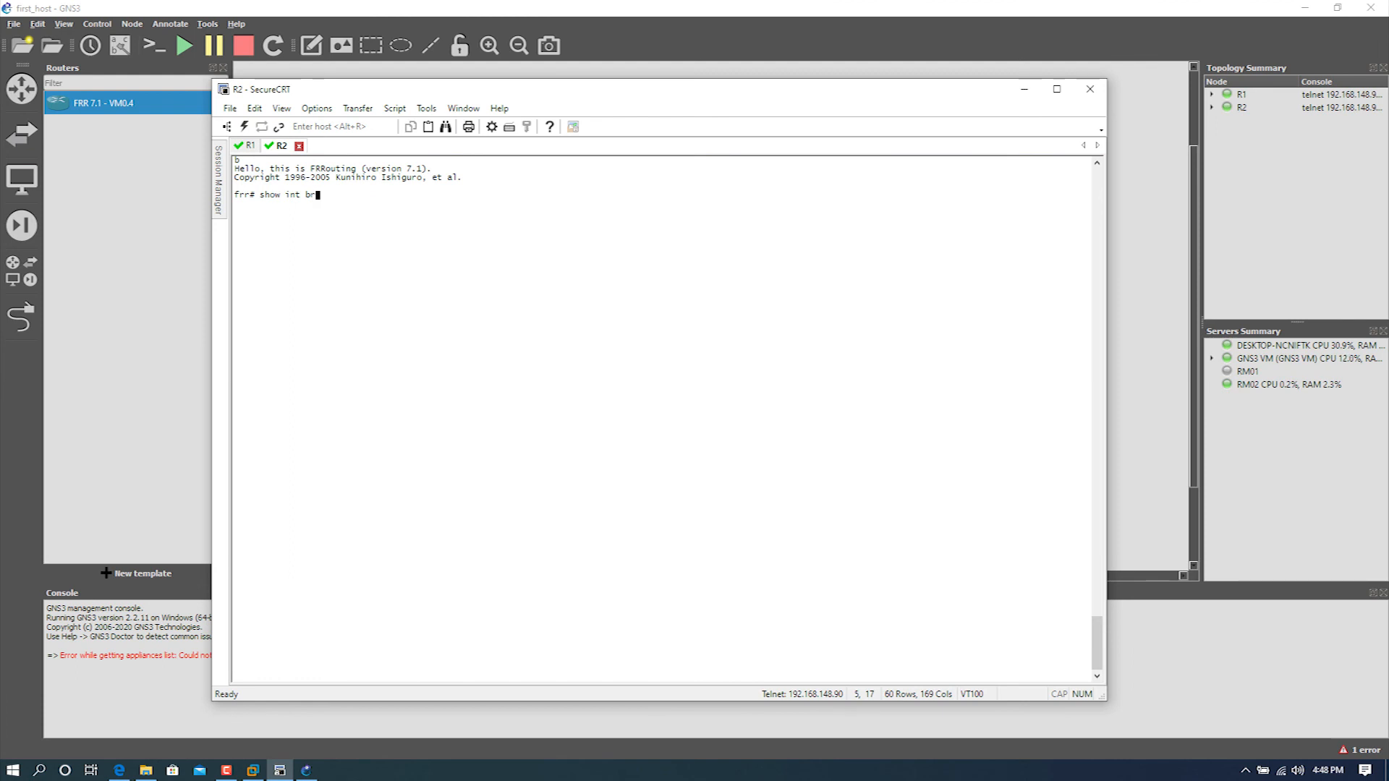
pyautogui.press('Return')
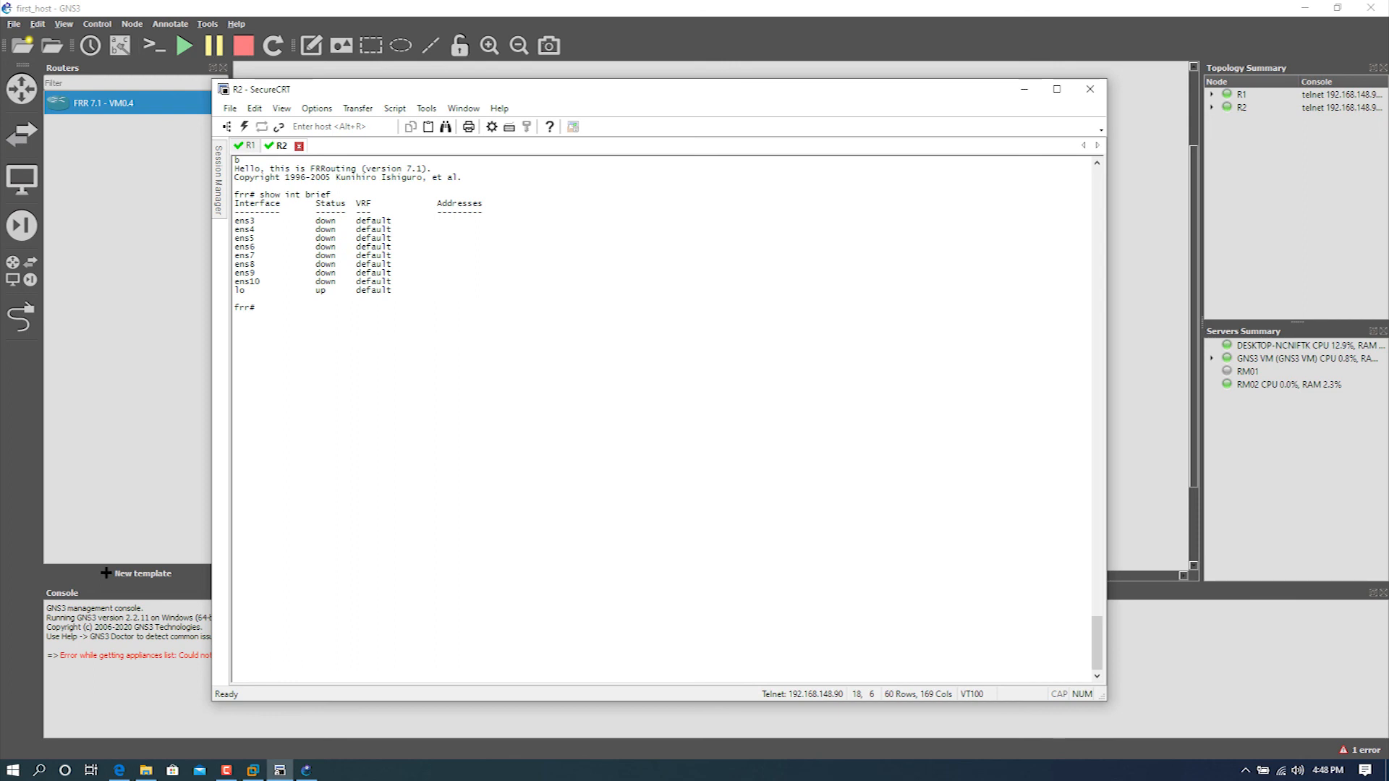
# Step: On R1, enter configuration mode for interface ens10 and set its description to r1_test
pyautogui.click(247, 146)
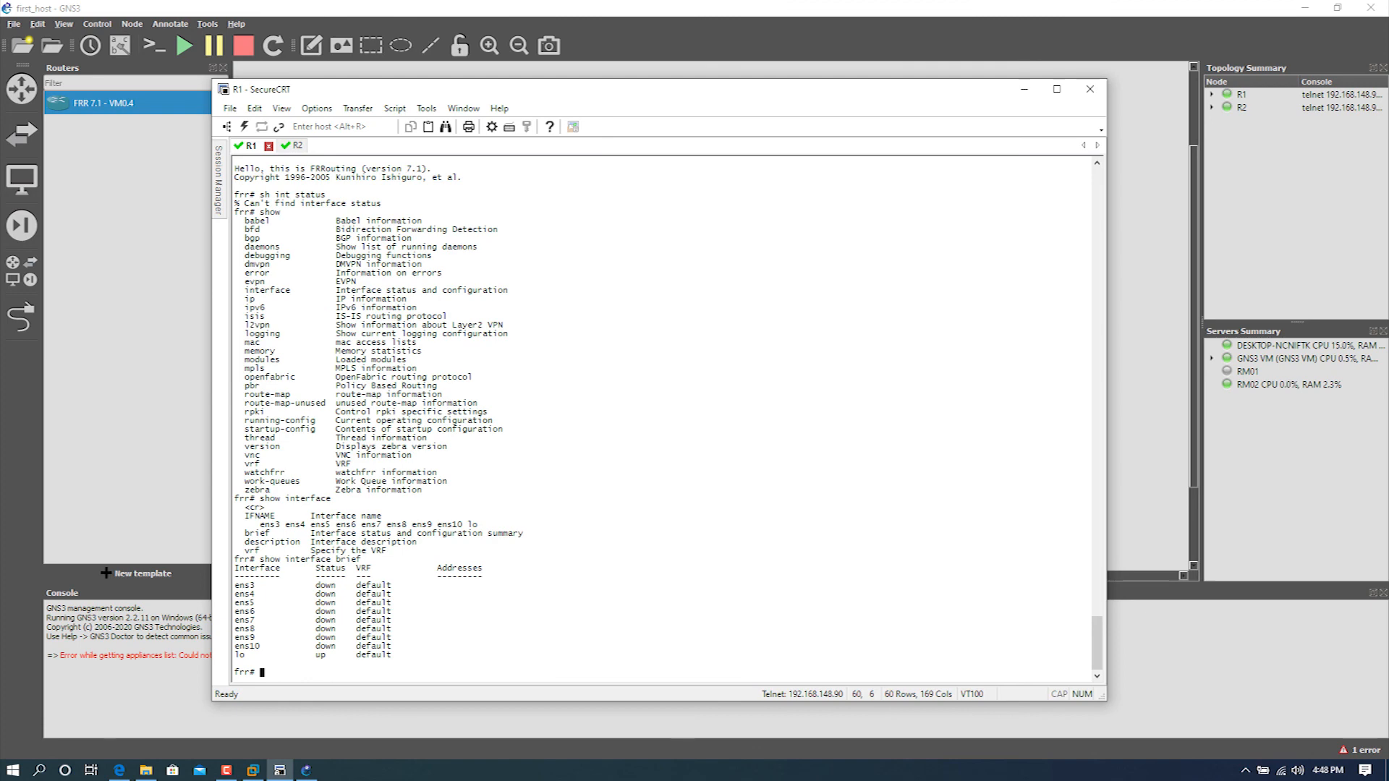
pyautogui.write('conf t')
pyautogui.press('Return')
pyautogui.write('int ')
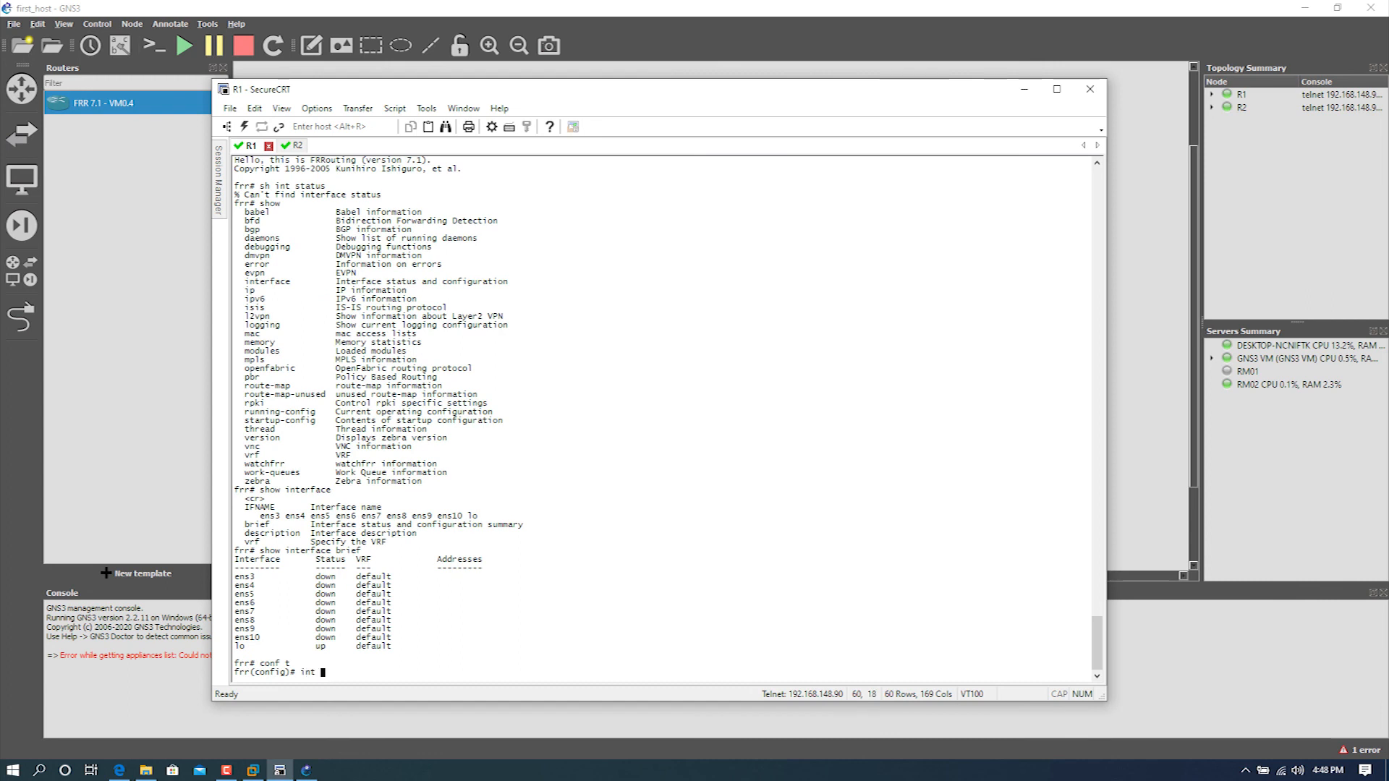
pyautogui.write('ens10')
pyautogui.press('Return')
pyautogui.write('d')
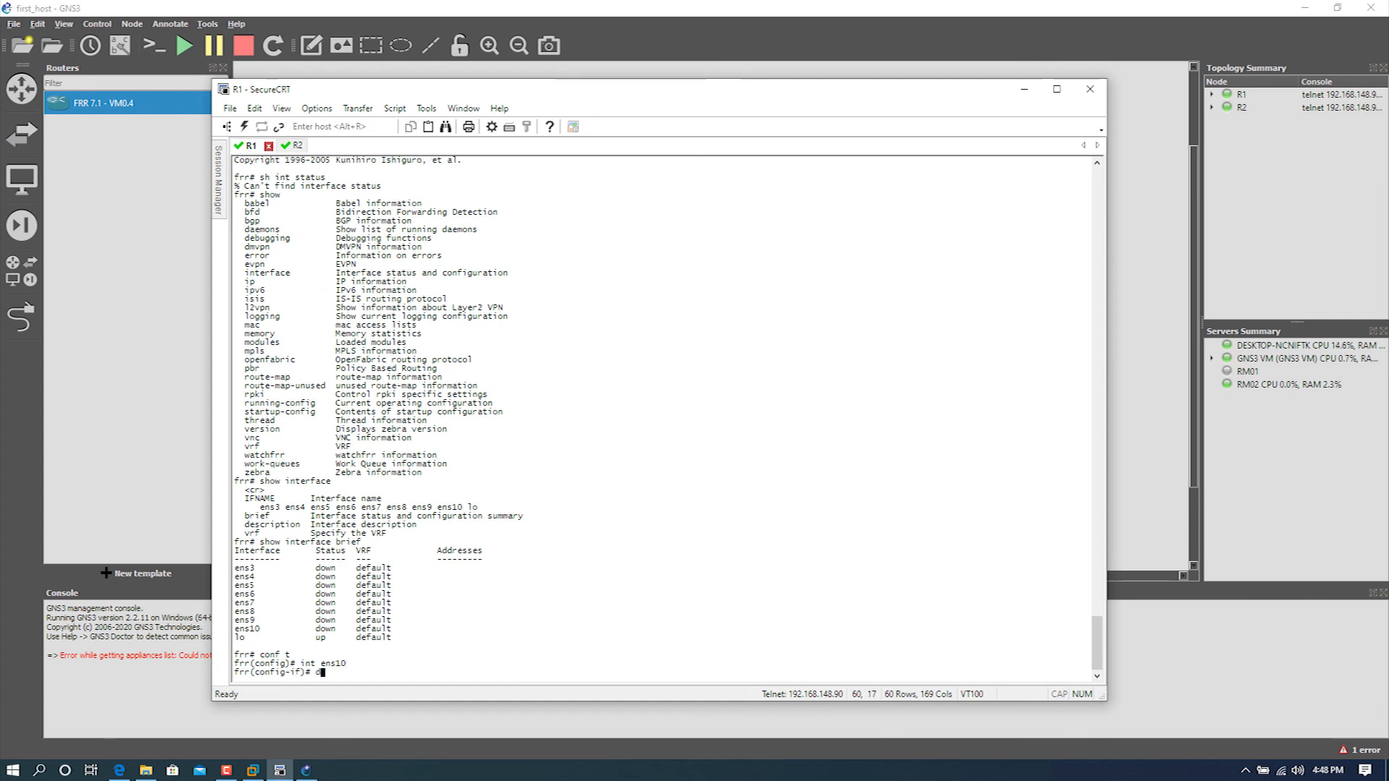
pyautogui.write('escr r1_tet')
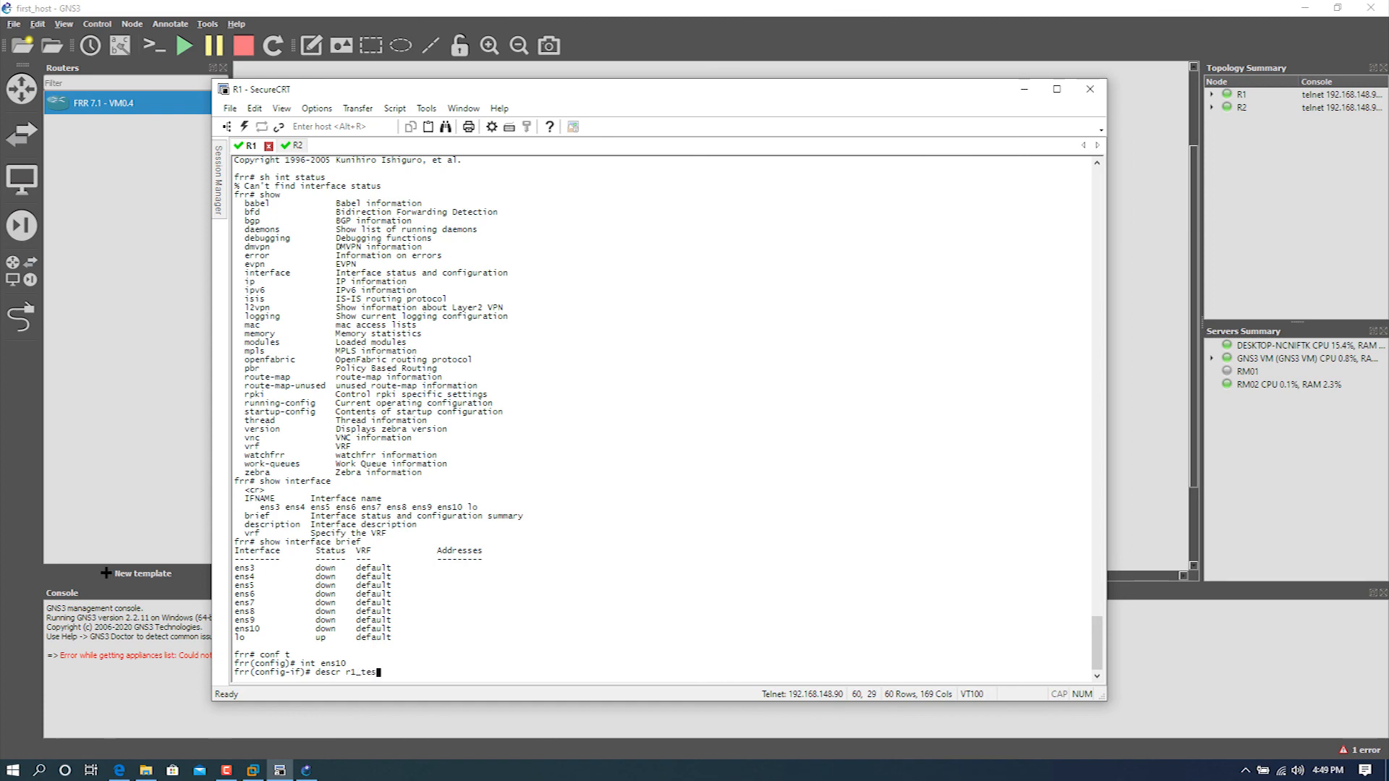
pyautogui.write('t')
pyautogui.press('Return')
# Step: Assign IP address 10.1.1.1/30 to R1's ens10 and enable the interface with no shutdown
pyautogui.write('ip address 10.1.1.1/30')
pyautogui.press('Return')
pyautogui.write('no shutdown')
pyautogui.press('Return')
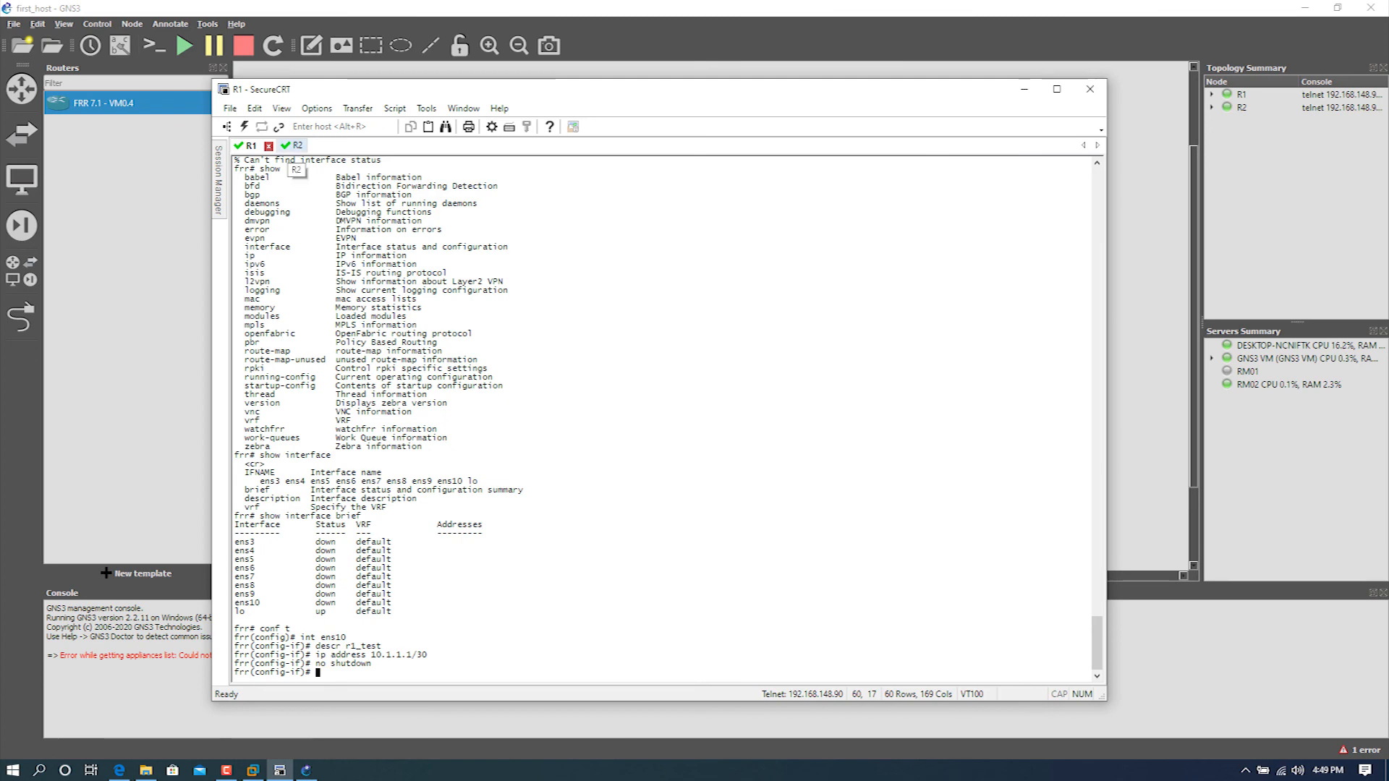
# Step: On R2, enter configuration mode for interface ens10 and set its description to r2_test
pyautogui.click(294, 147)
pyautogui.write('co')
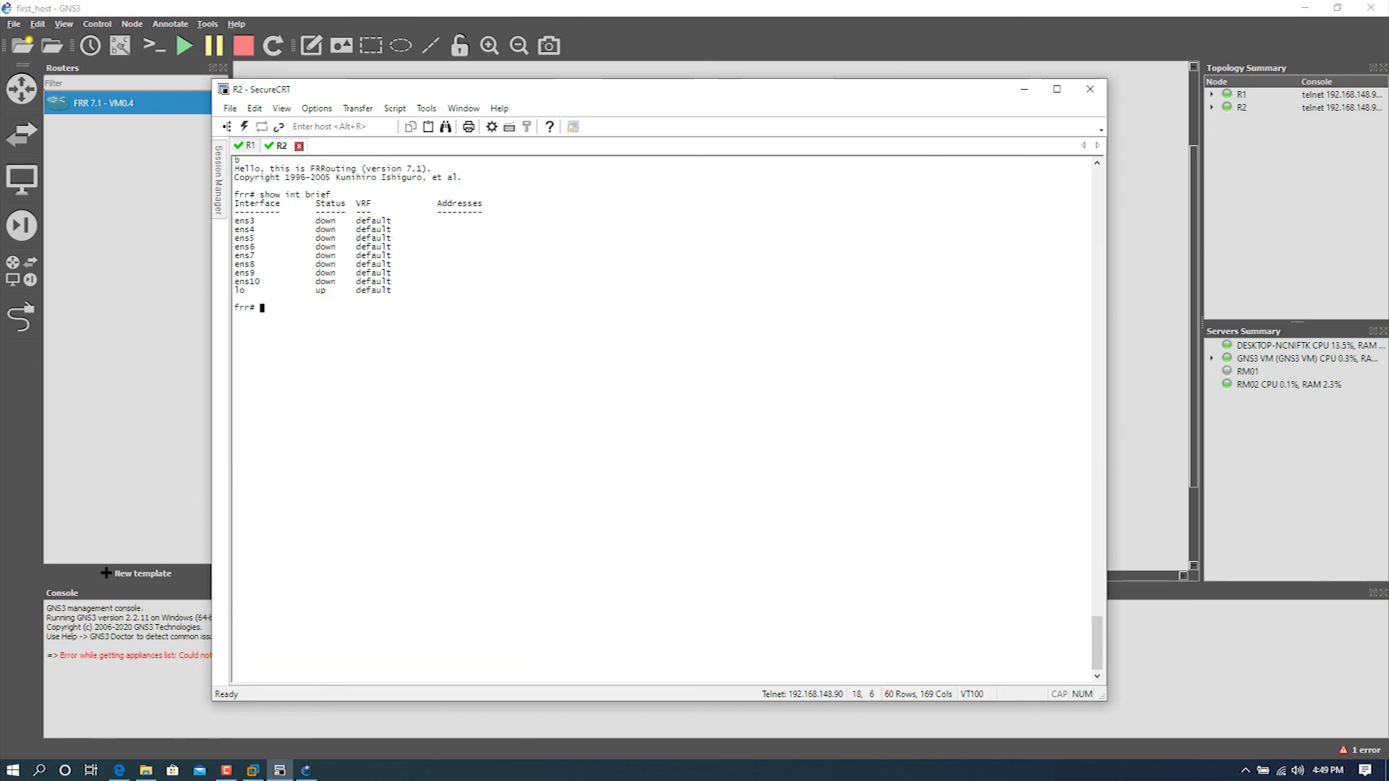
pyautogui.write('nf t')
pyautogui.press('Return')
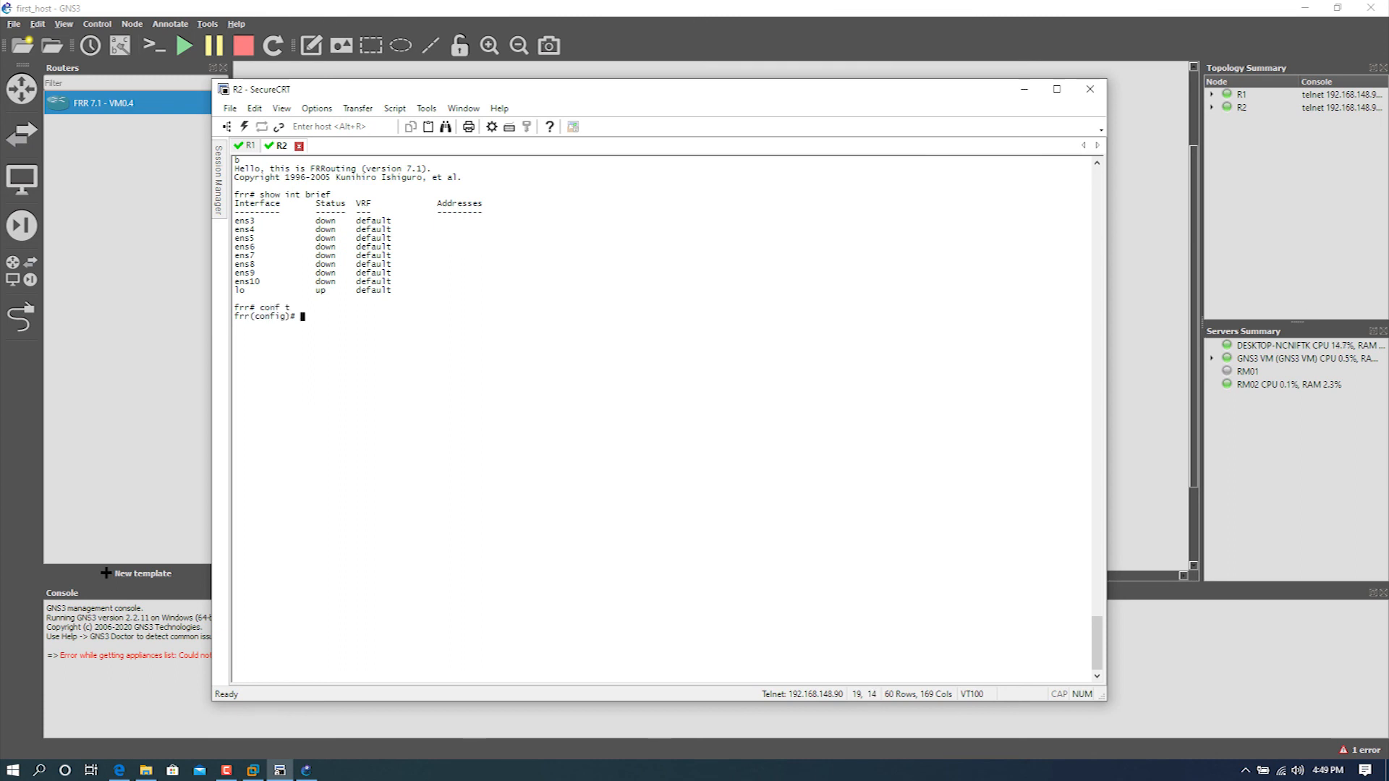
pyautogui.write('int ens10')
pyautogui.press('Return')
pyautogui.write('desc r2')
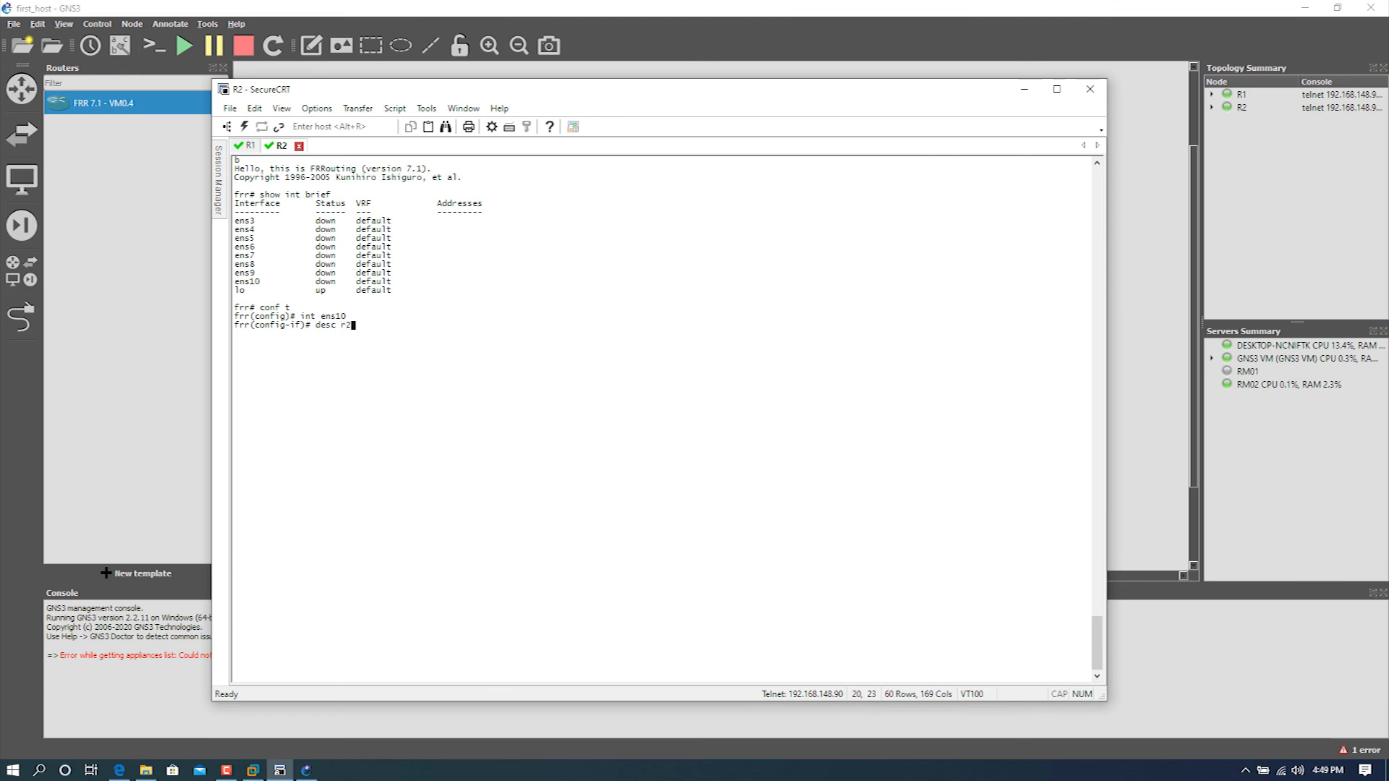
pyautogui.write('_test')
pyautogui.press('Return')
# Step: Assign IP address 10.1.1.2/30 to R2's ens10 and enable the interface with no shut
pyautogui.write('ip address 10.1.1.2/30')
pyautogui.press('Return')
pyautogui.write('no shut')
pyautogui.press('Return')
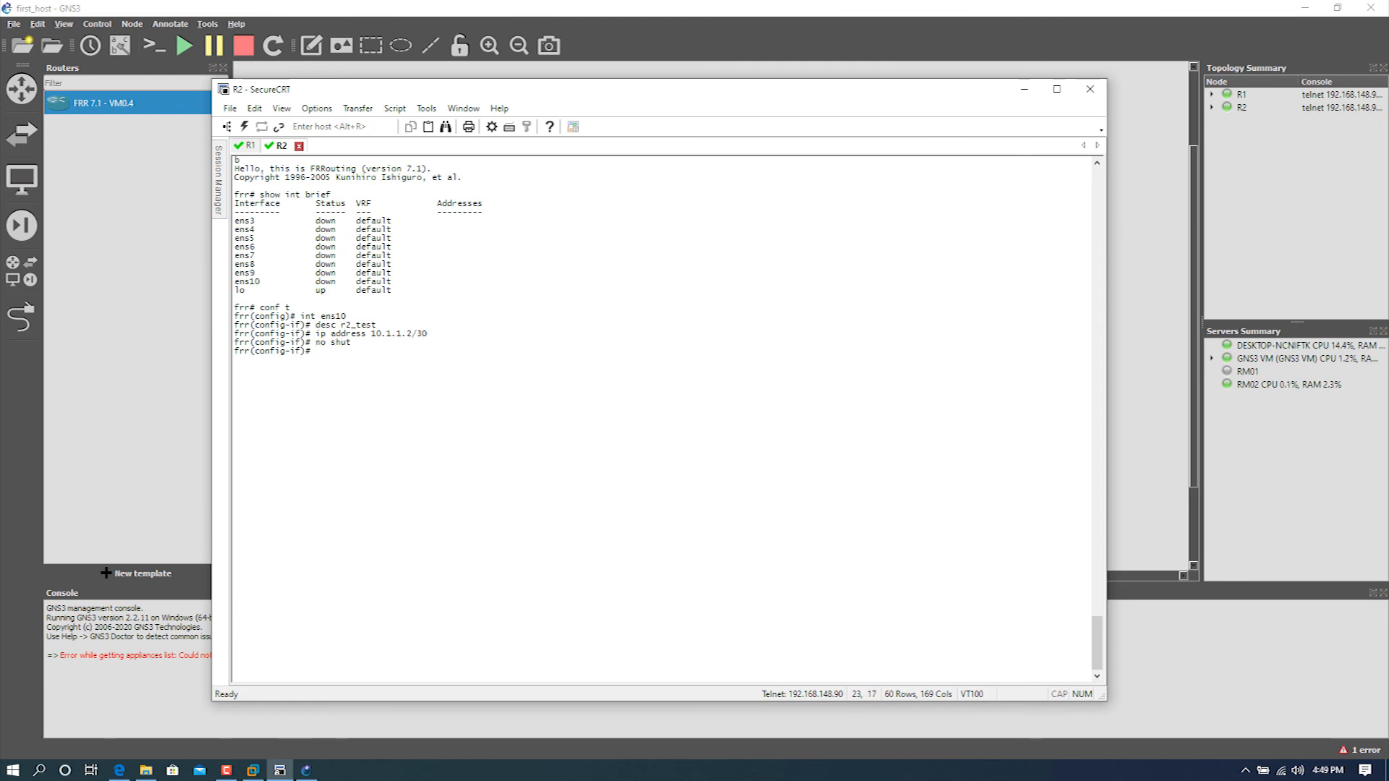
# Step: Leave configuration mode on R2 and save its configuration with wr
pyautogui.write('wr')
pyautogui.press('Return')
pyautogui.write('end')
pyautogui.press('Return')
pyautogui.write('wr')
pyautogui.press('Return')
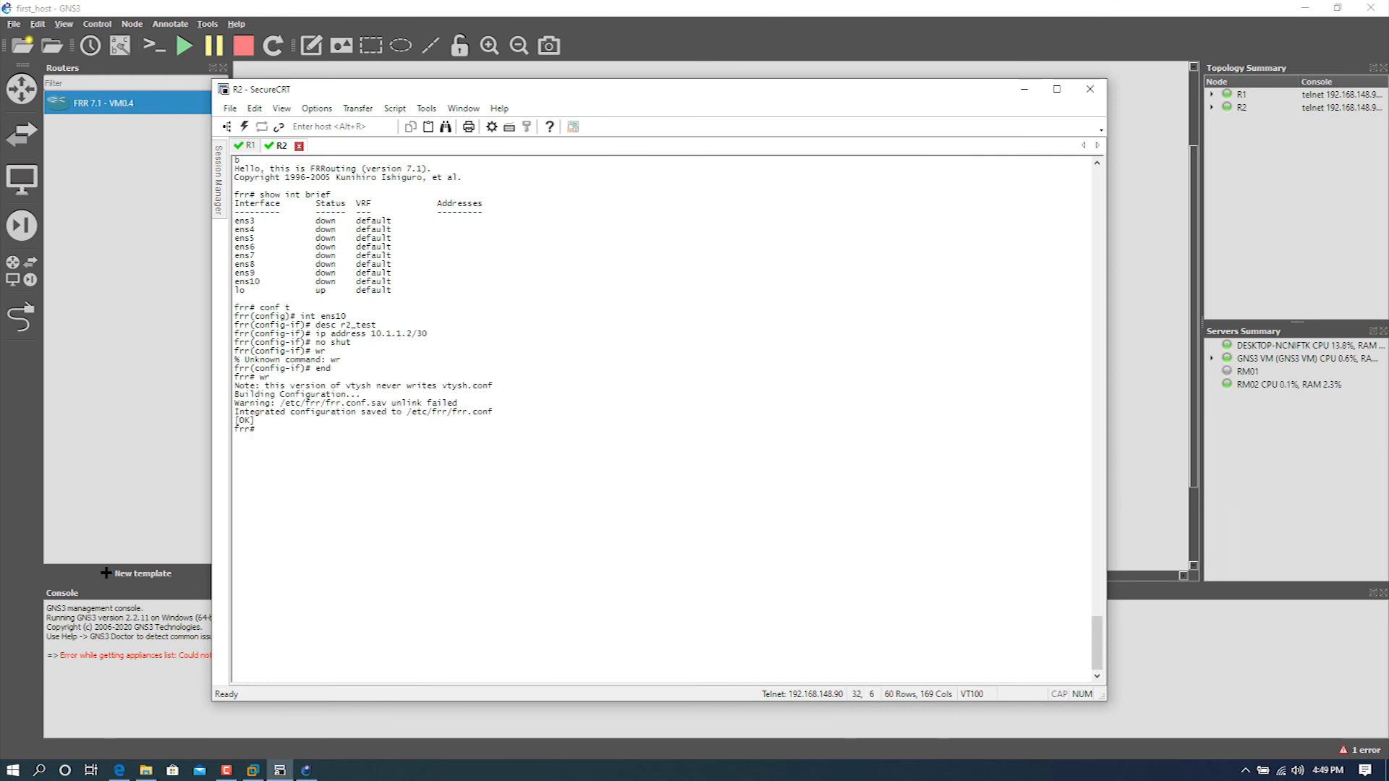
# Step: Leave configuration mode on R1 and save its configuration with wr
pyautogui.click(251, 145)
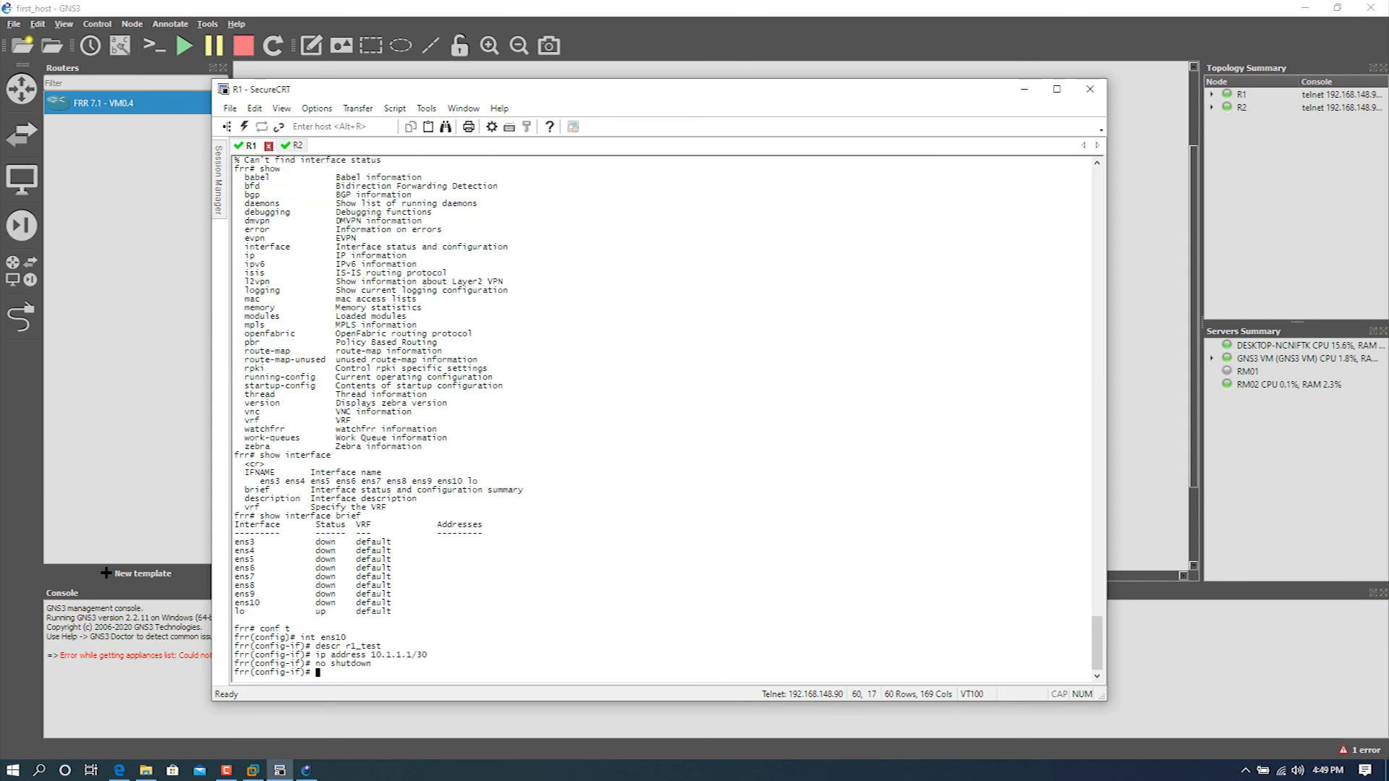
pyautogui.write('end')
pyautogui.press('Return')
pyautogui.write('wr')
# Step: Ping R2's address 10.1.1.2 from R1 to test the link, and stop the ping after several replies
pyautogui.press('Return')
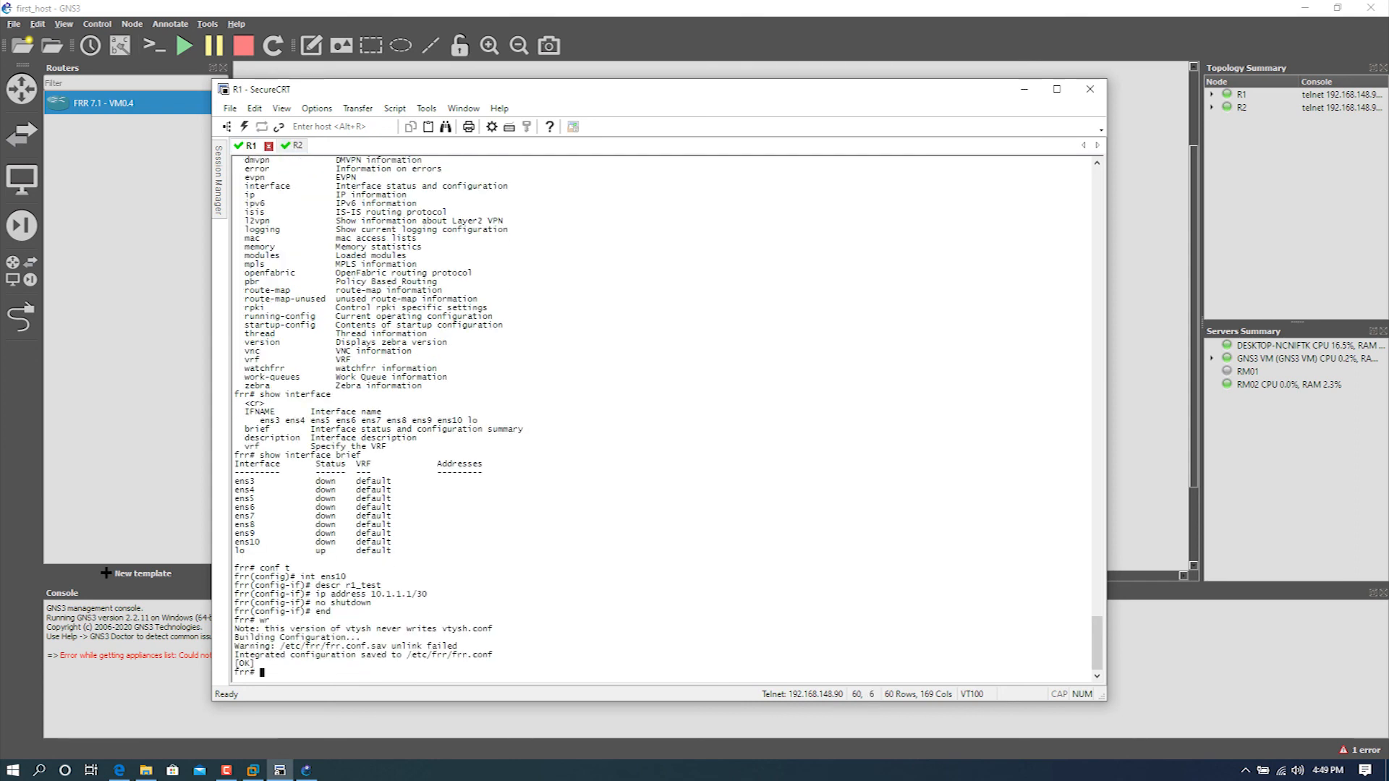
pyautogui.write('ping 10.1.1.2')
pyautogui.press('Return')
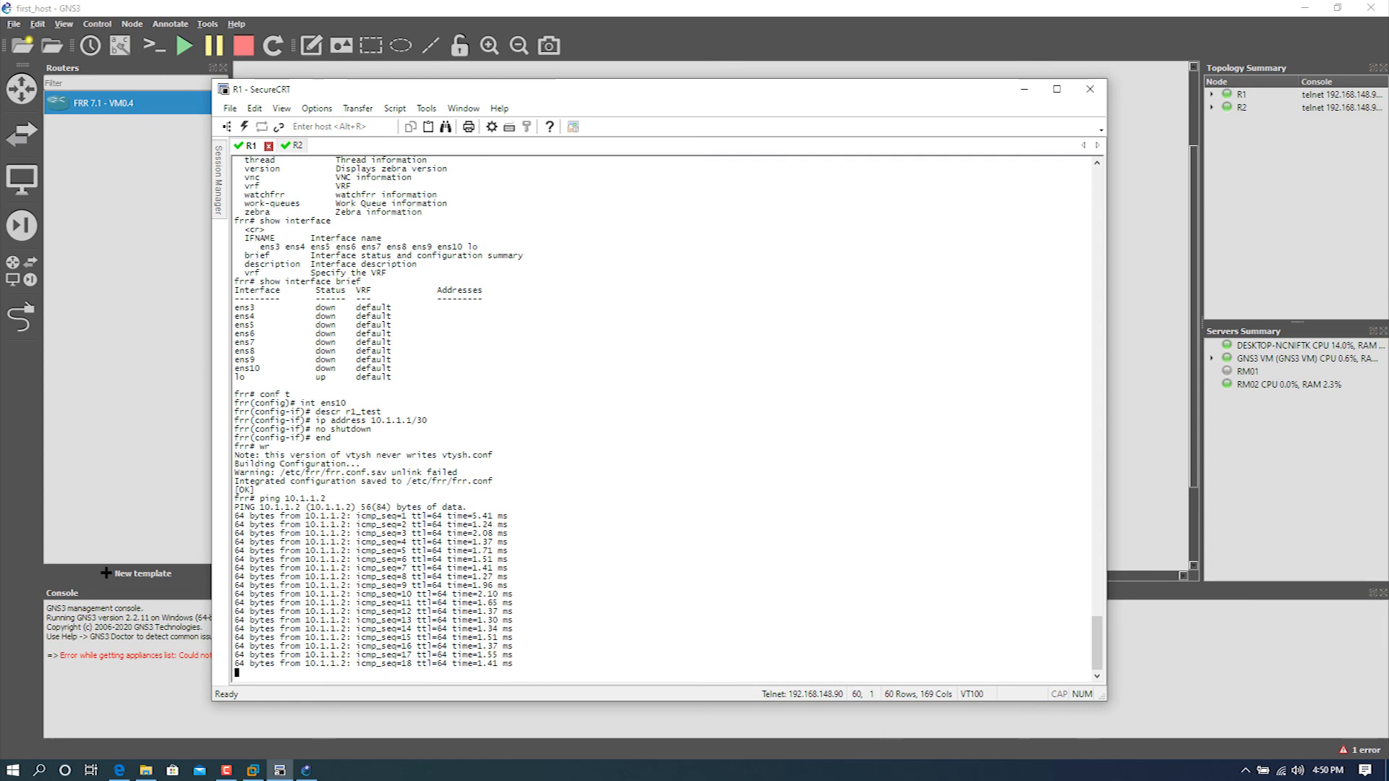
pyautogui.hotkey('ctrl', 'c')
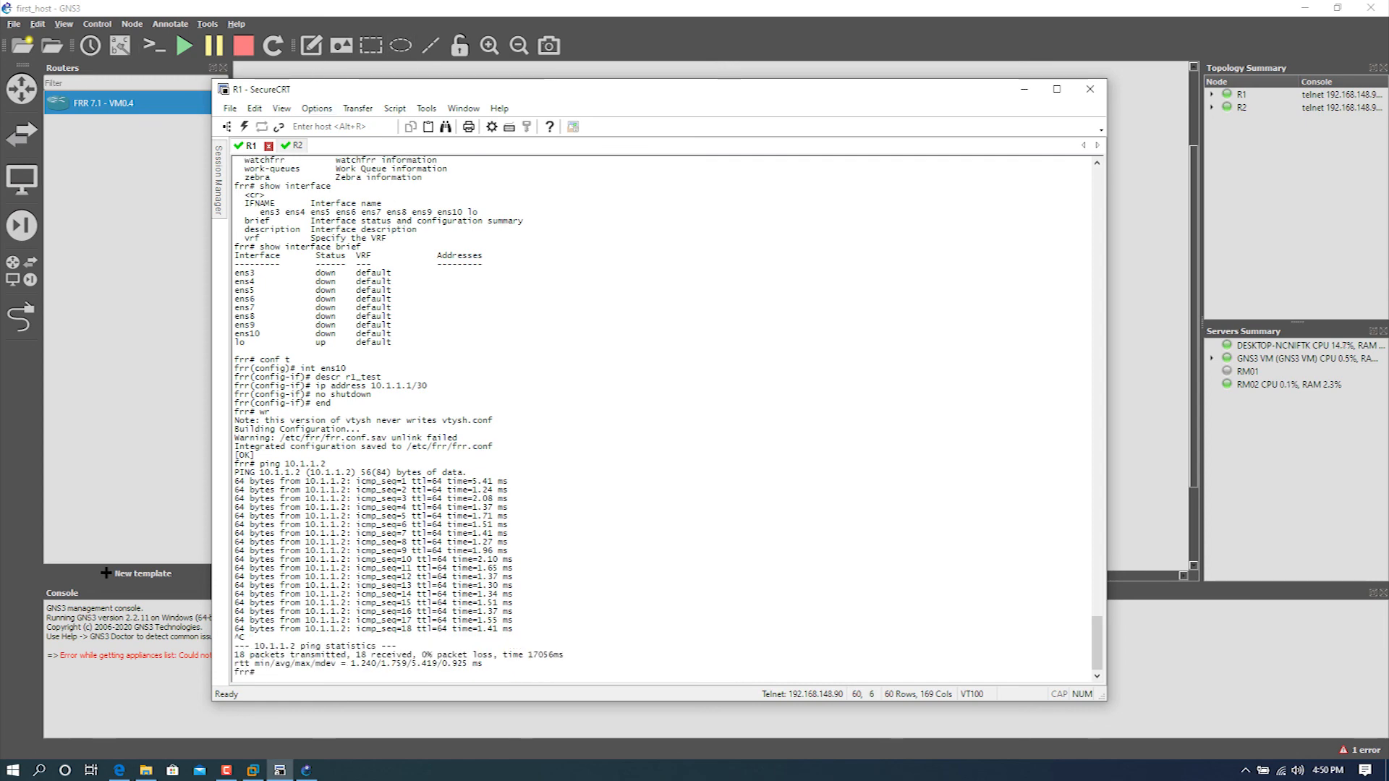
# Step: Return to the GNS3 project window and start creating a new template
pyautogui.click(1024, 89)
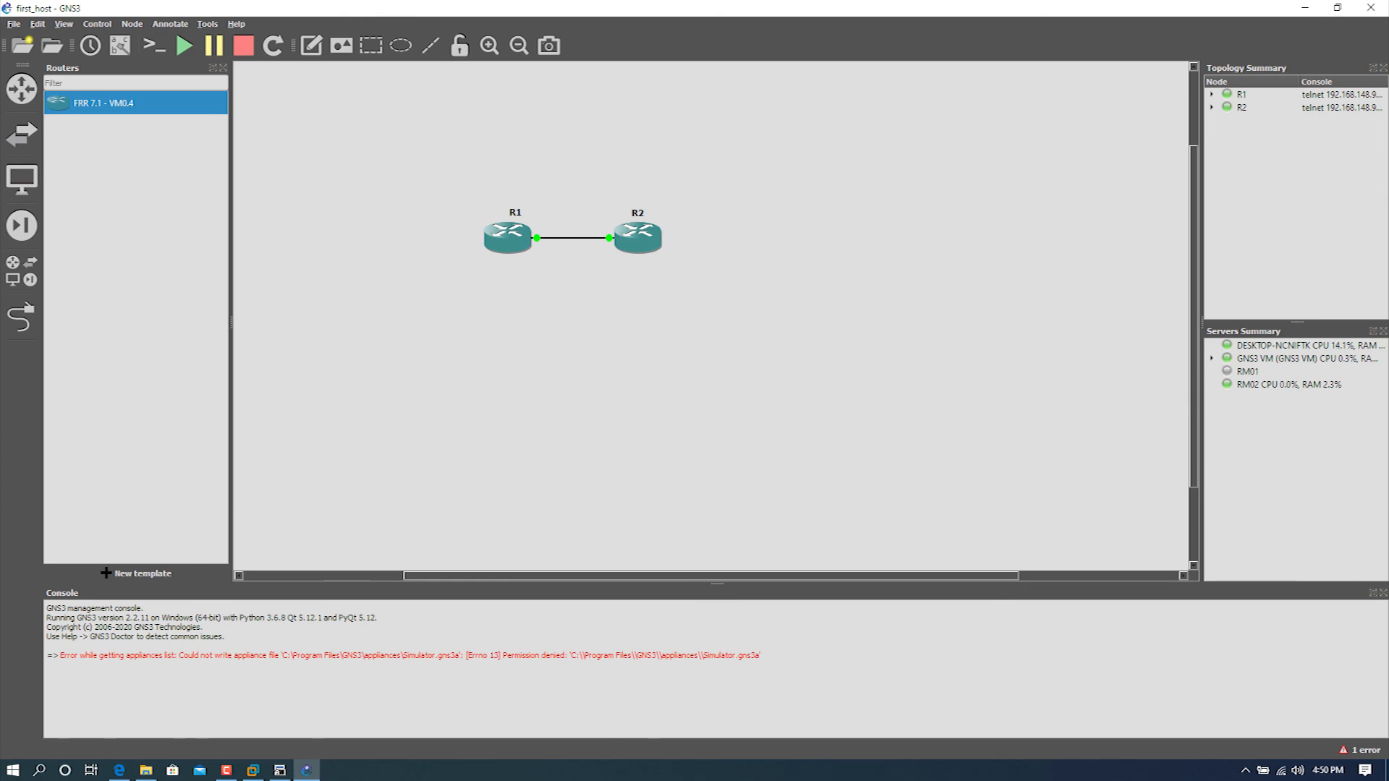
pyautogui.click(137, 574)
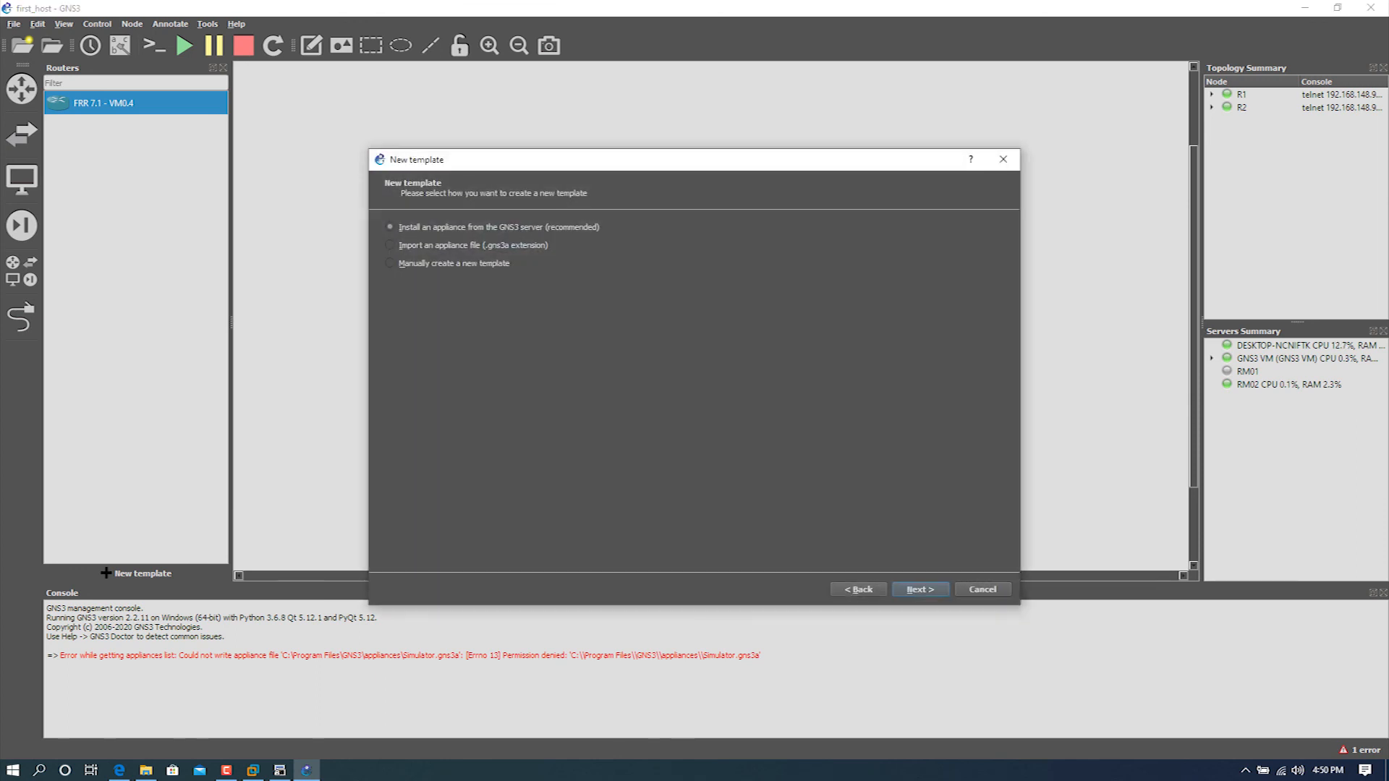